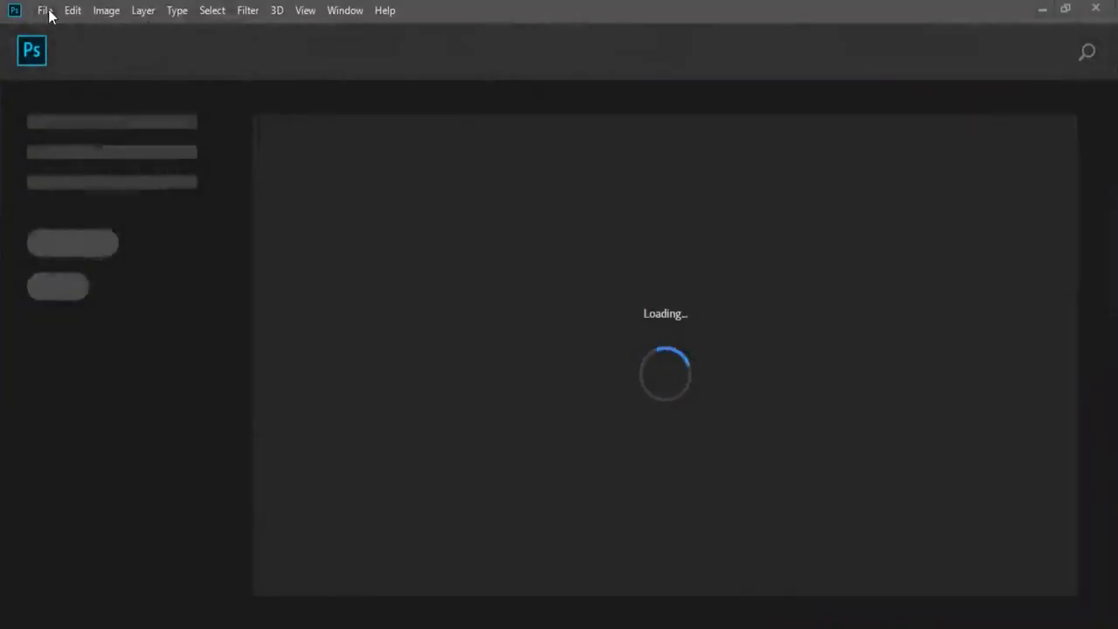
- Start a new document from the Print A5 preset
left_click(45, 10)
left_click(429, 142)
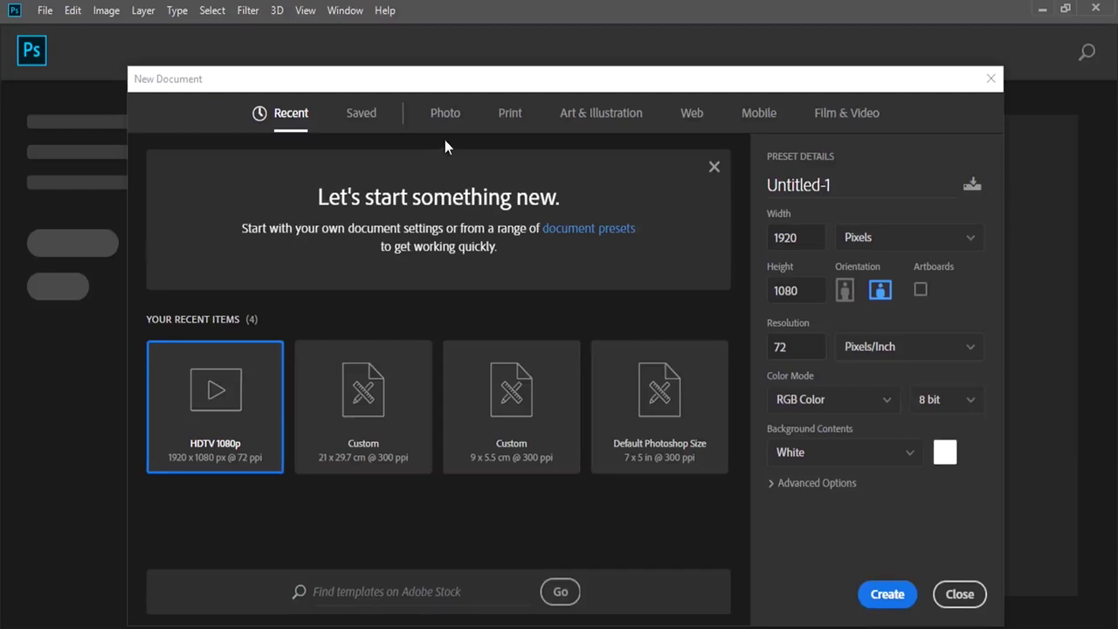
left_click(506, 122)
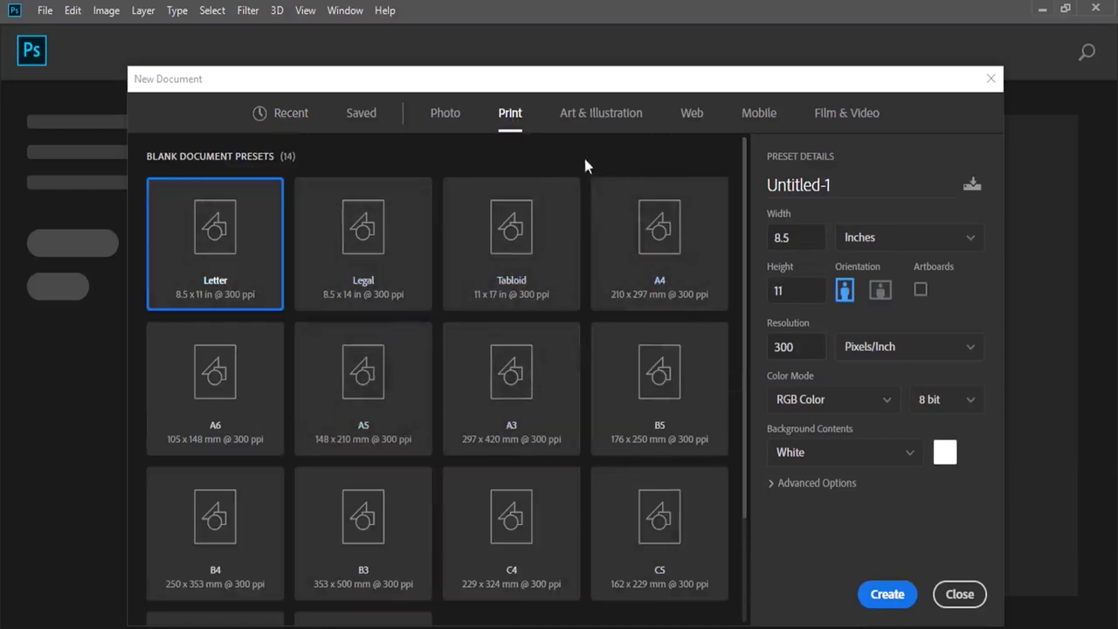
left_click(365, 375)
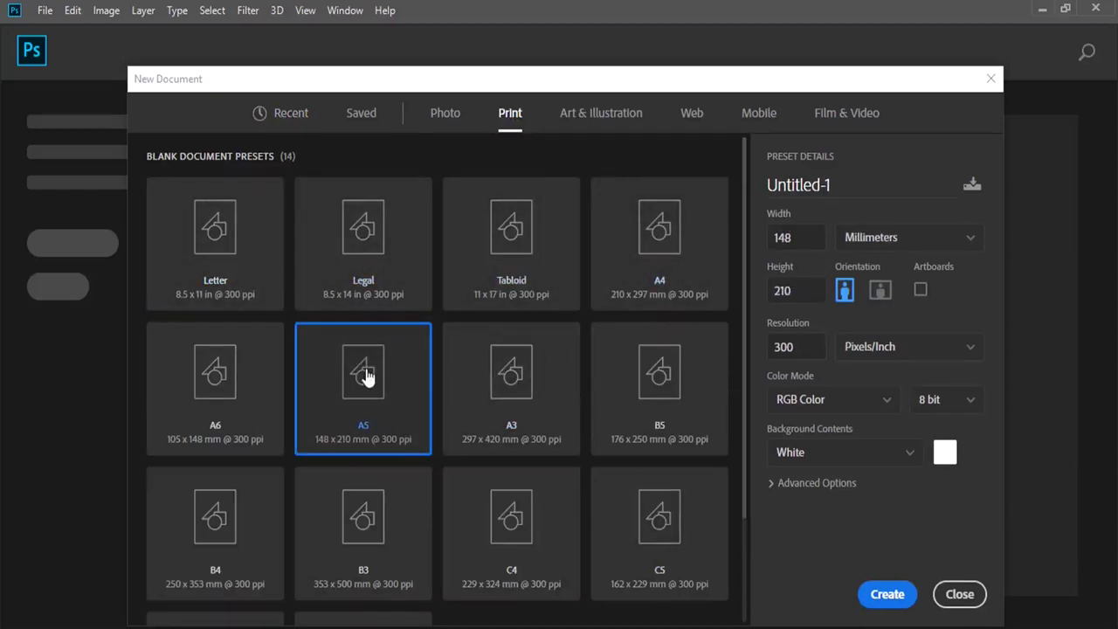
- Set the page to 16 × 22 cm at 300 ppi in CMYK and create it
left_click(923, 243)
left_click(873, 327)
left_click(804, 241)
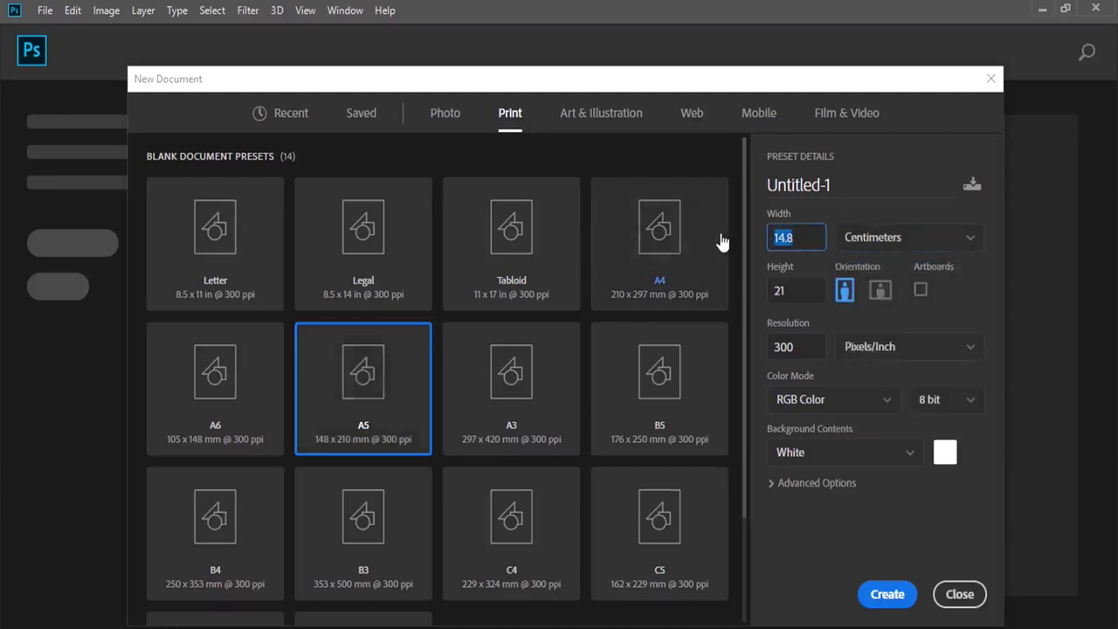
type("16")
key("Tab")
type("22")
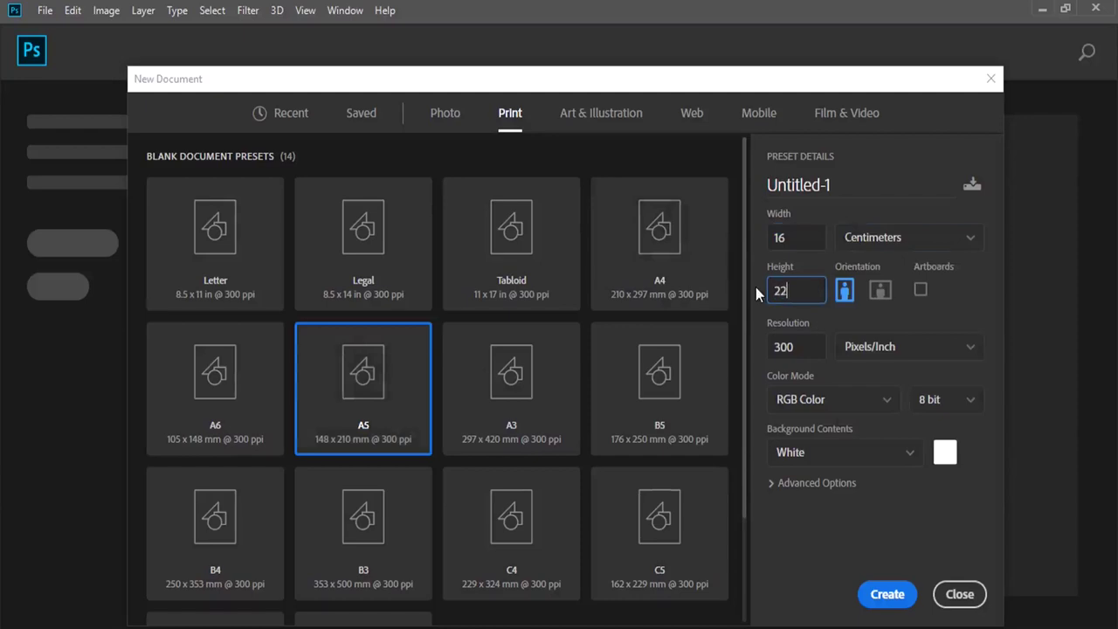
left_click(869, 349)
left_click(826, 400)
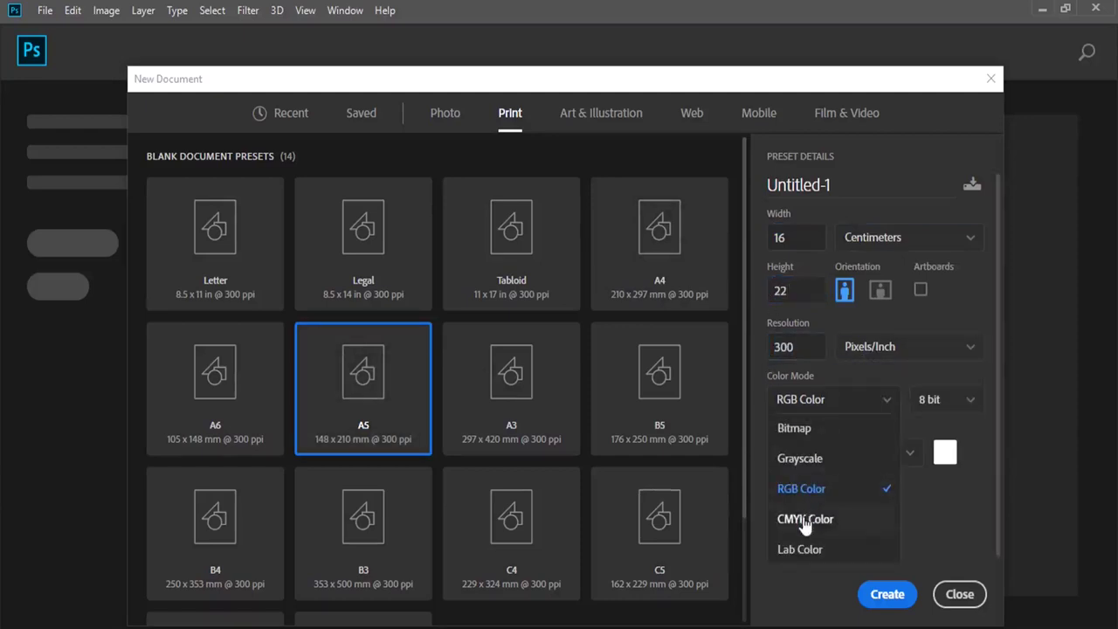
left_click(806, 519)
left_click(890, 596)
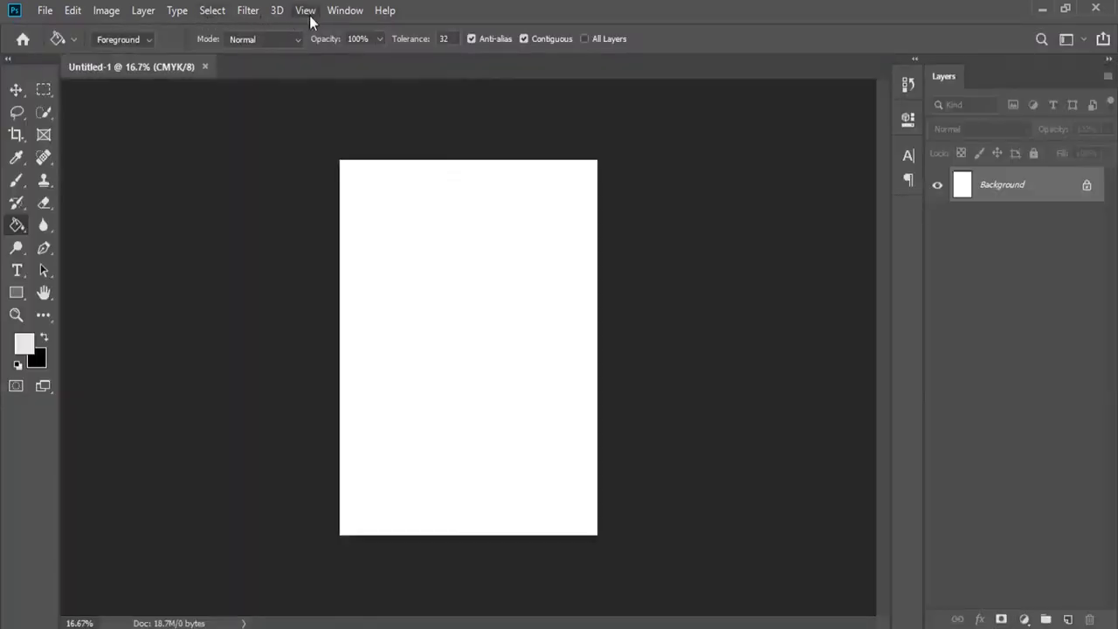
- Fit the page on screen, add a new layer and set black as foreground
left_click(305, 11)
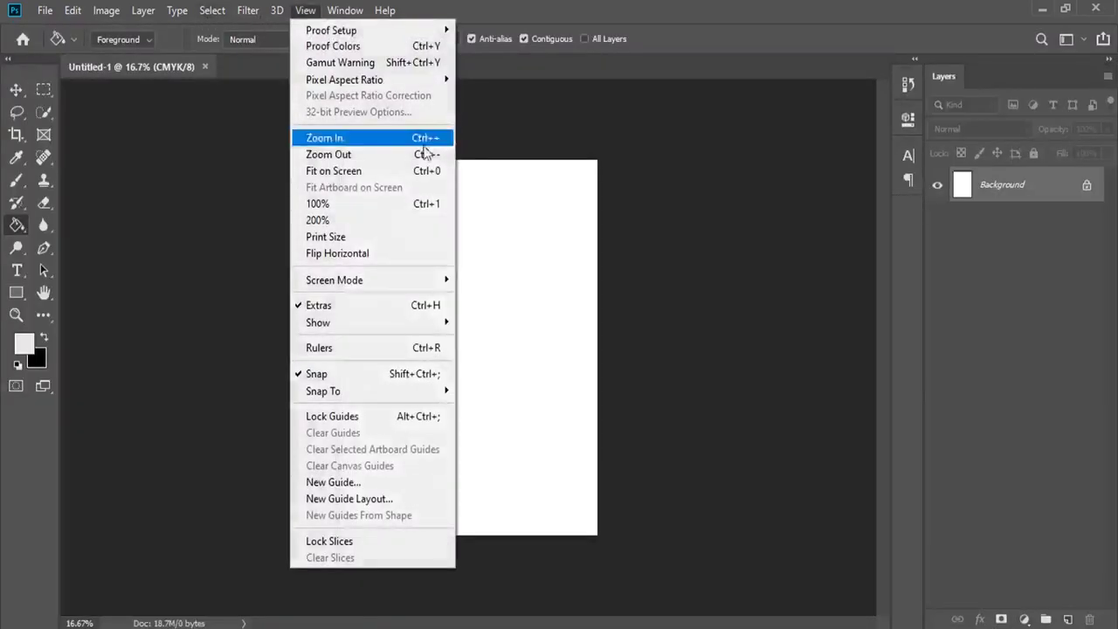
left_click(427, 173)
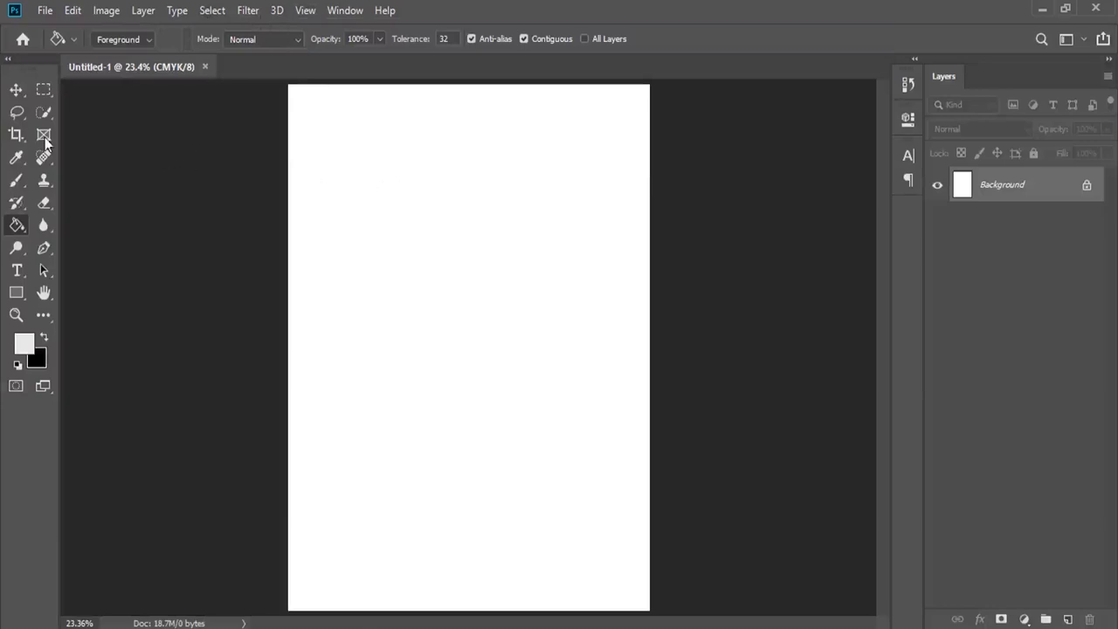
left_click(15, 294)
left_click(100, 294)
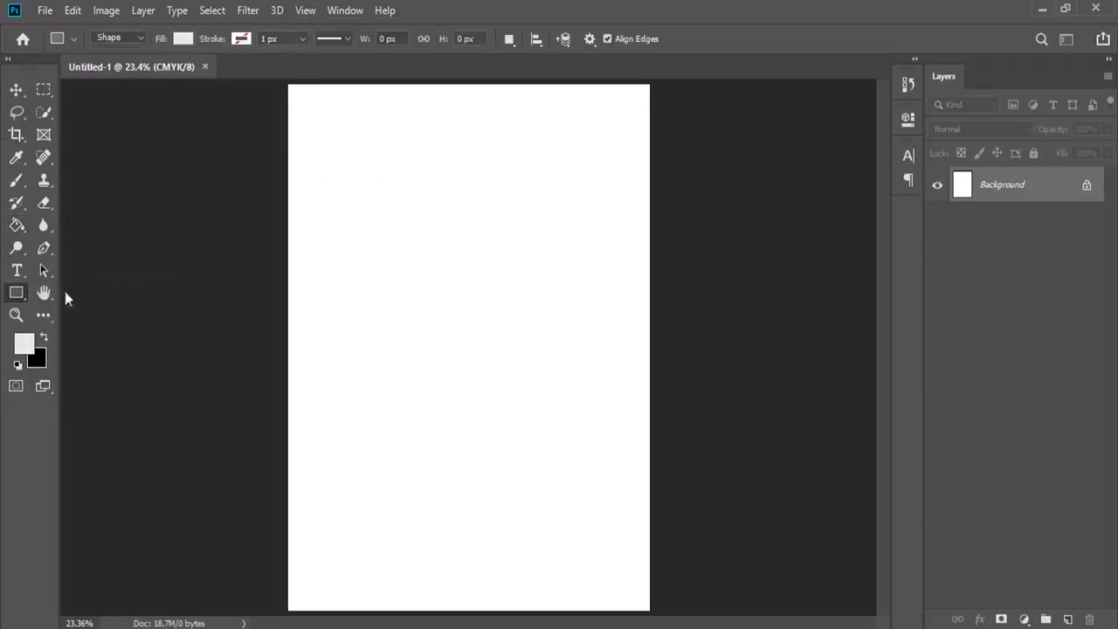
left_click(1069, 618)
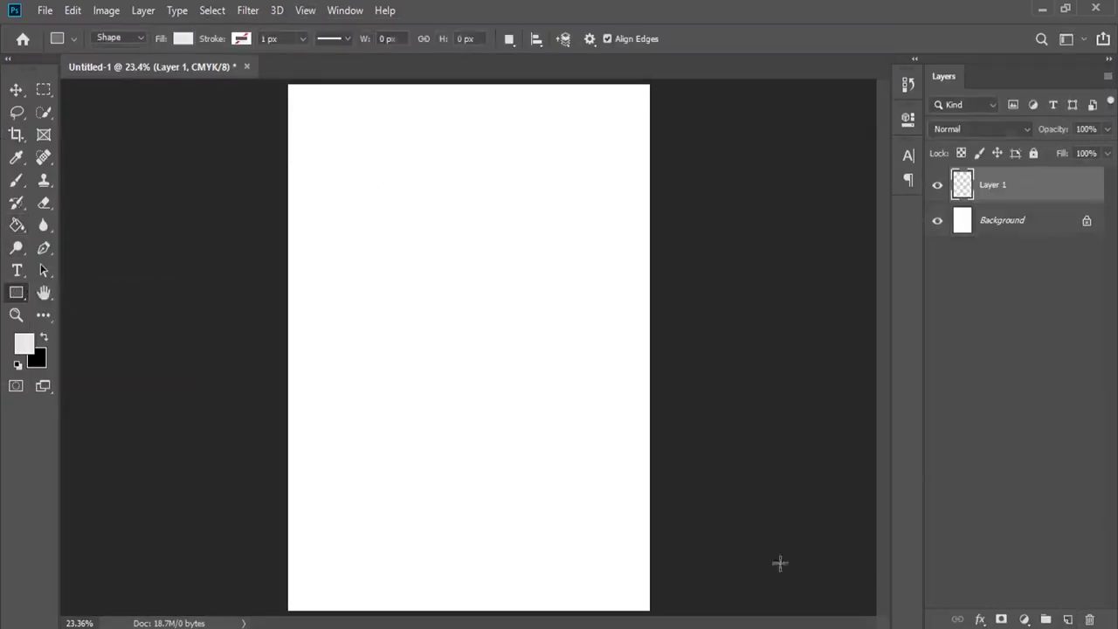
left_click(42, 337)
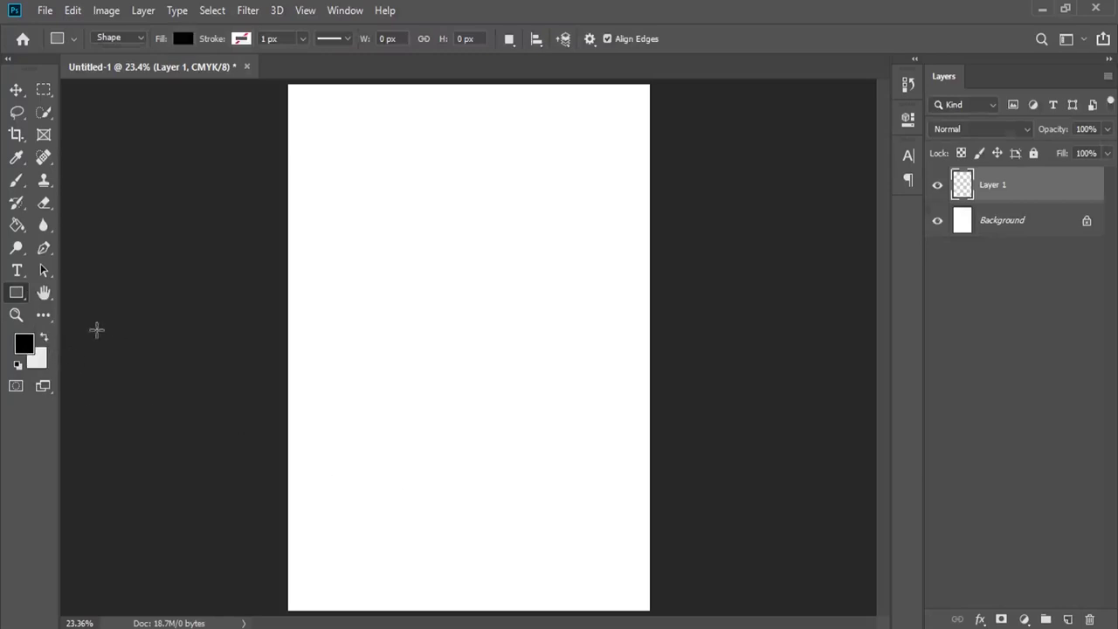
- Show rulers, delete the empty layer and marquee a small left-margin strip
left_click(305, 11)
left_click(321, 346)
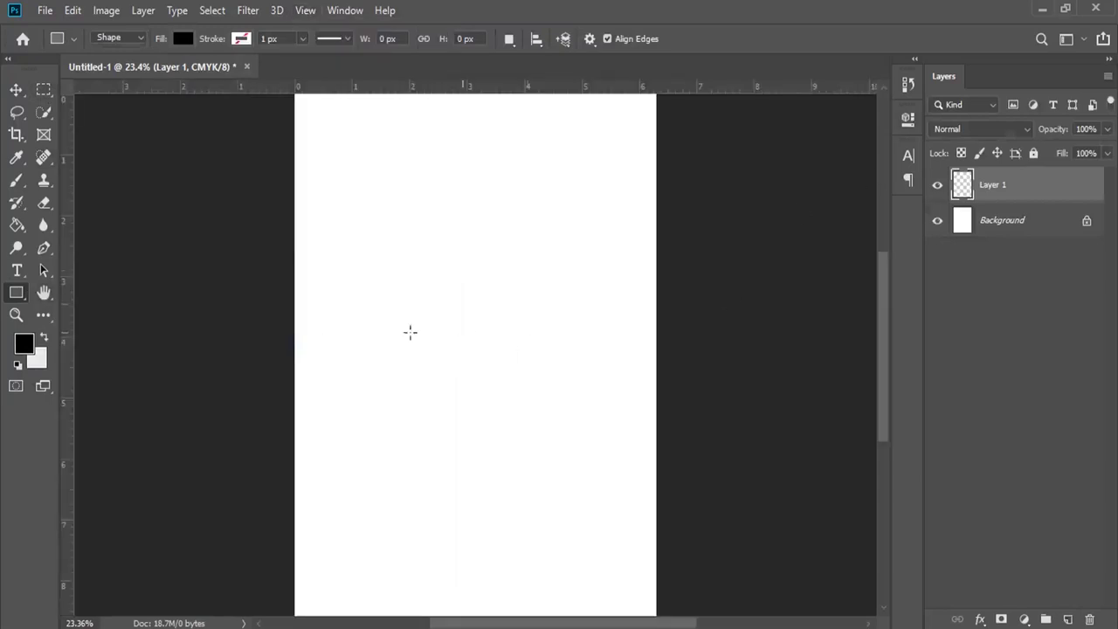
key("Delete")
key("m")
left_click_drag(295, 224, 337, 243)
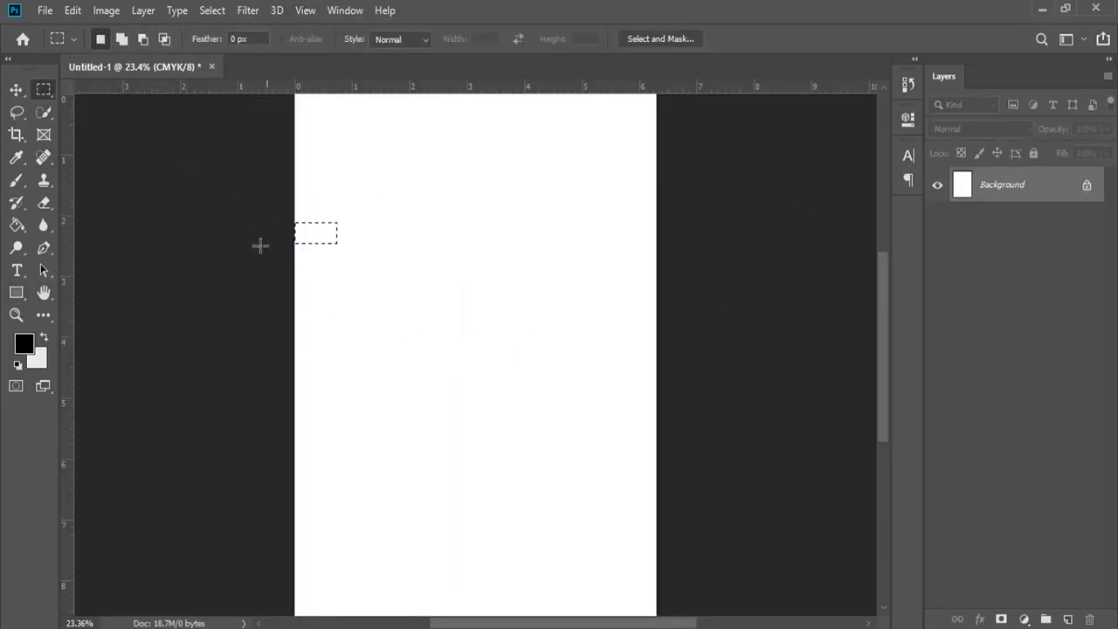
- Drag vertical guides to the left and right margins, then deselect
mouse_move(73, 222)
left_mouse_down()
mouse_move(329, 248)
mouse_move(663, 243)
left_mouse_up()
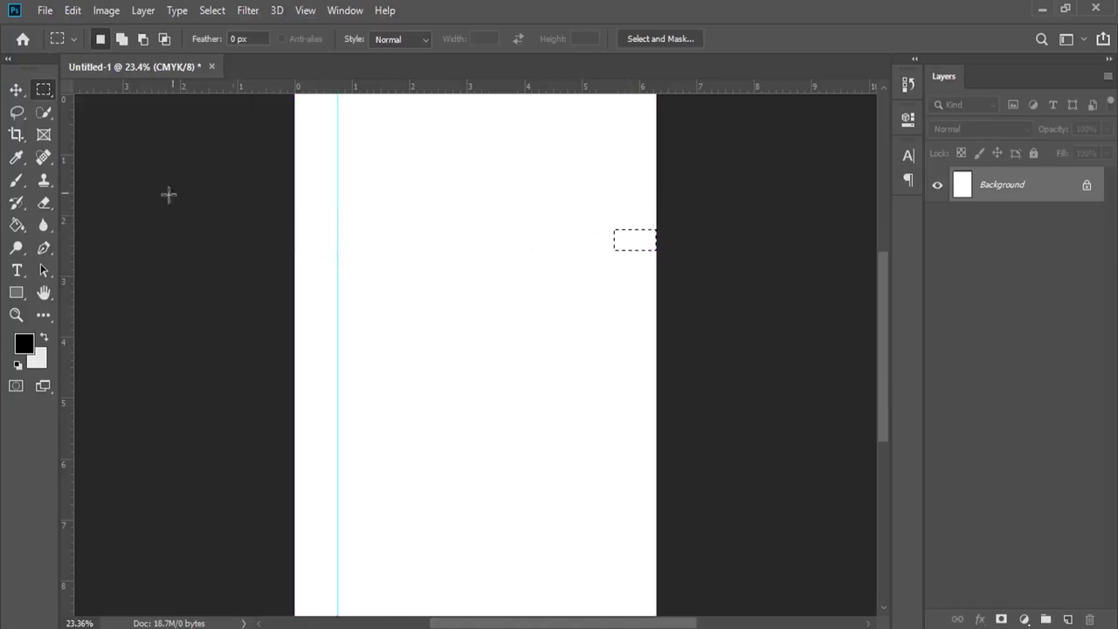
left_click_drag(73, 210, 614, 258)
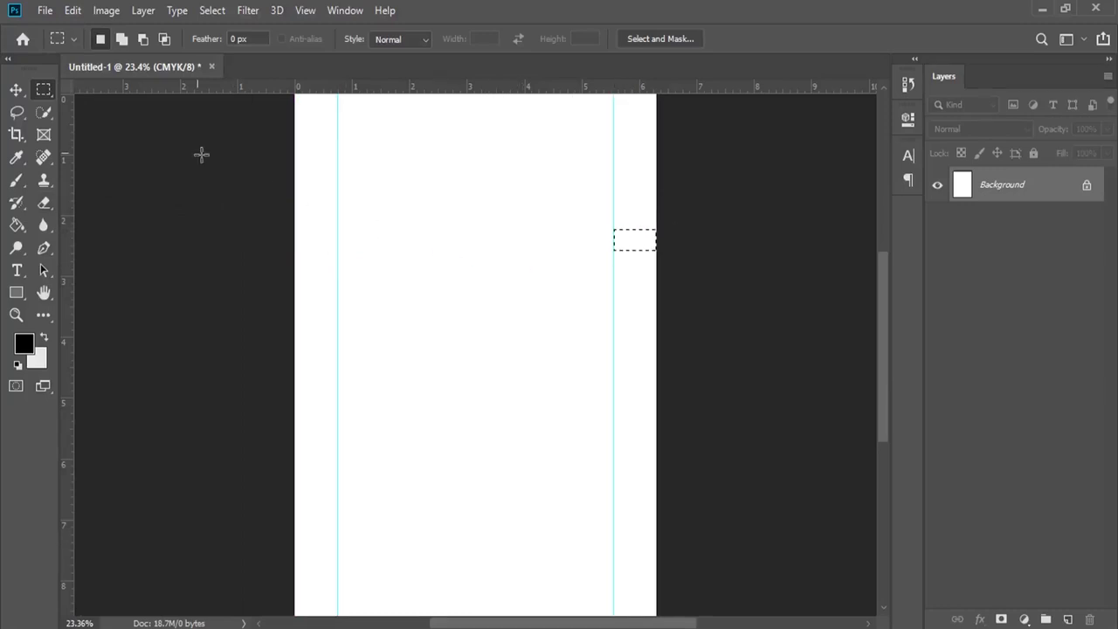
left_click(212, 11)
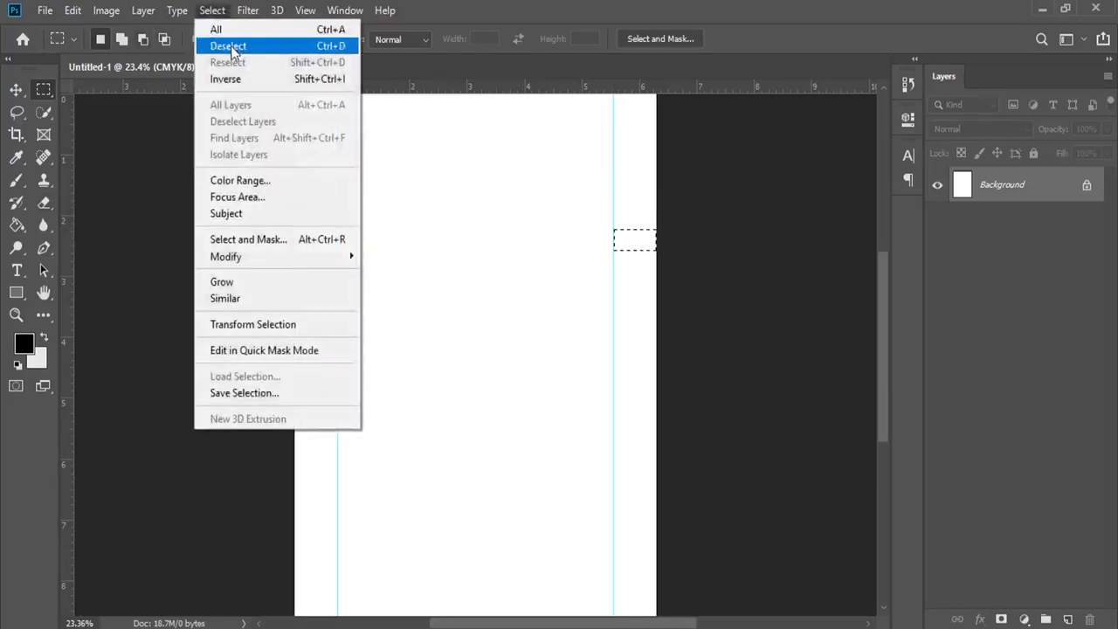
left_click(229, 44)
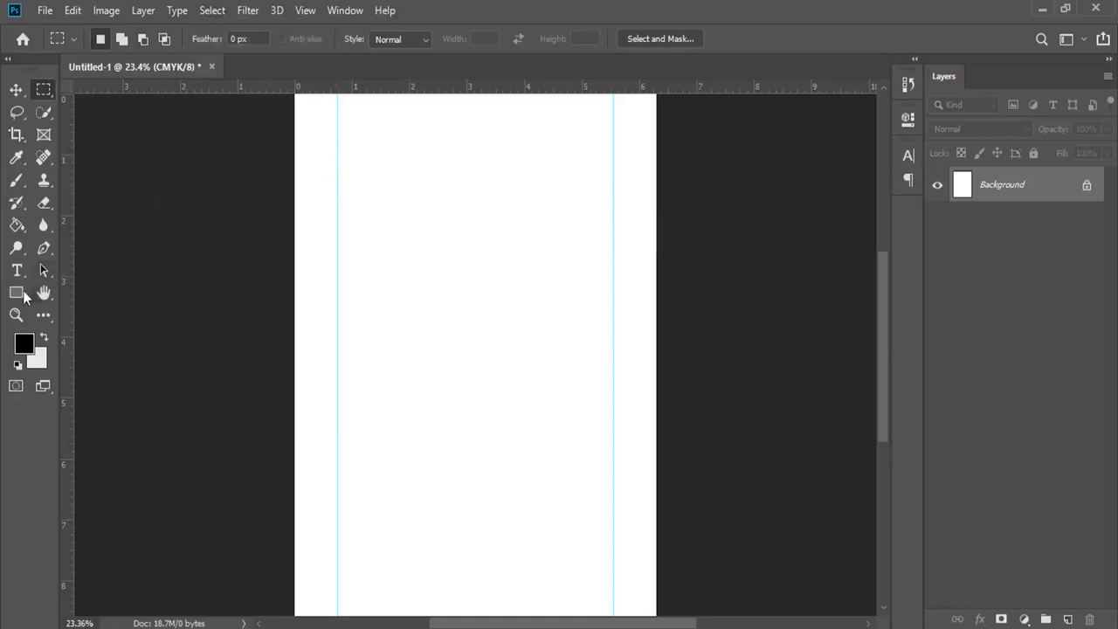
left_click(17, 293)
- Draw a 688 × 664 px square against the left guide, filled charcoal #2f3130
left_click(87, 293)
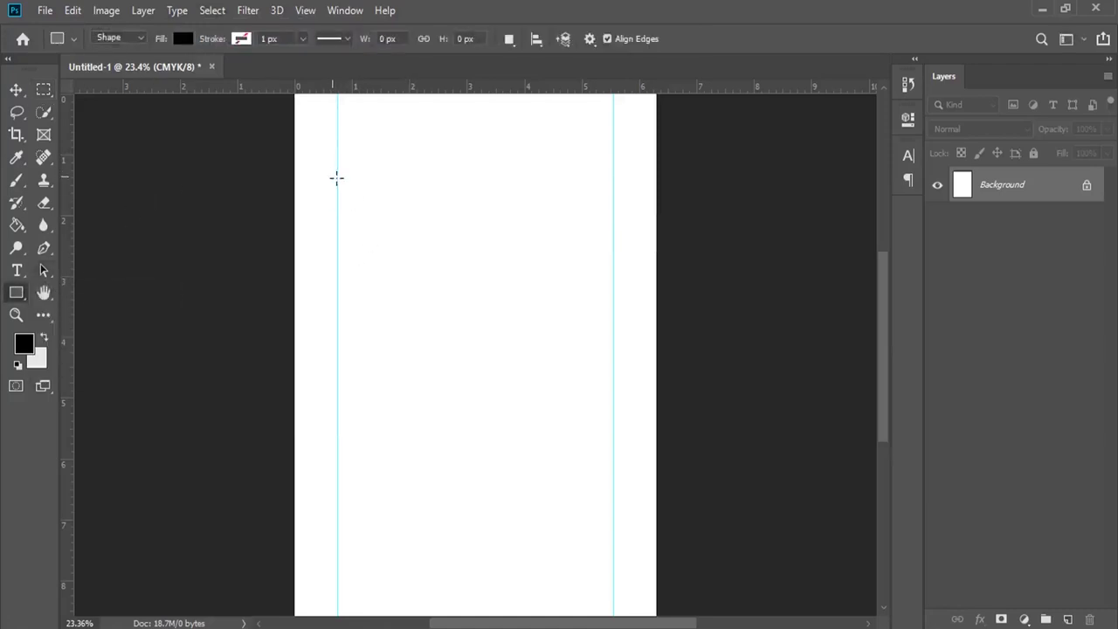
left_click_drag(338, 178, 475, 310)
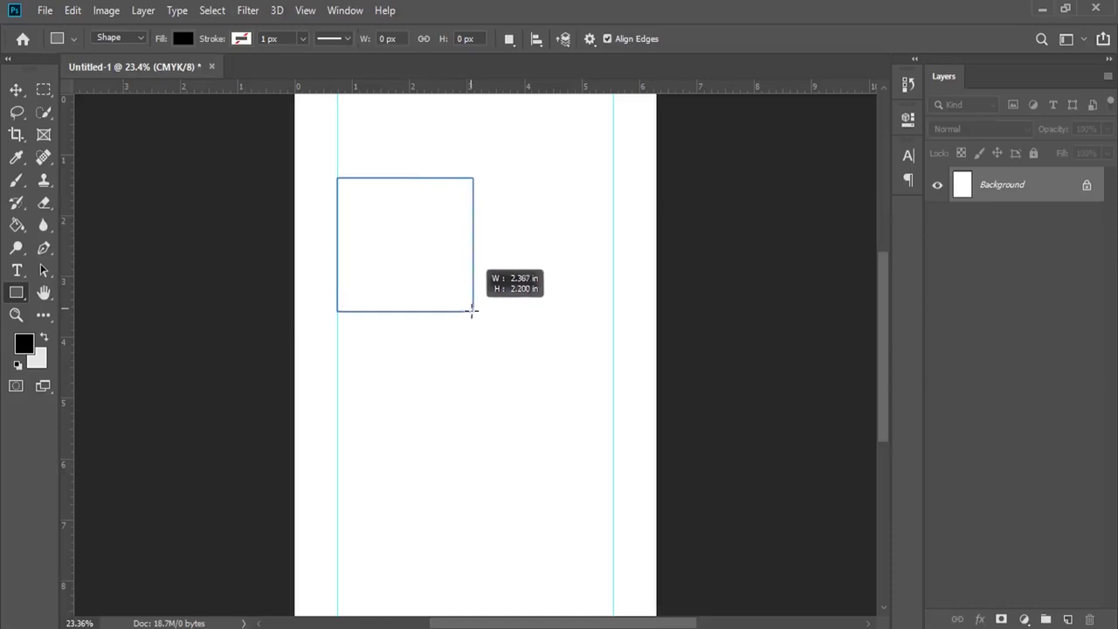
left_click_drag(476, 310, 469, 311)
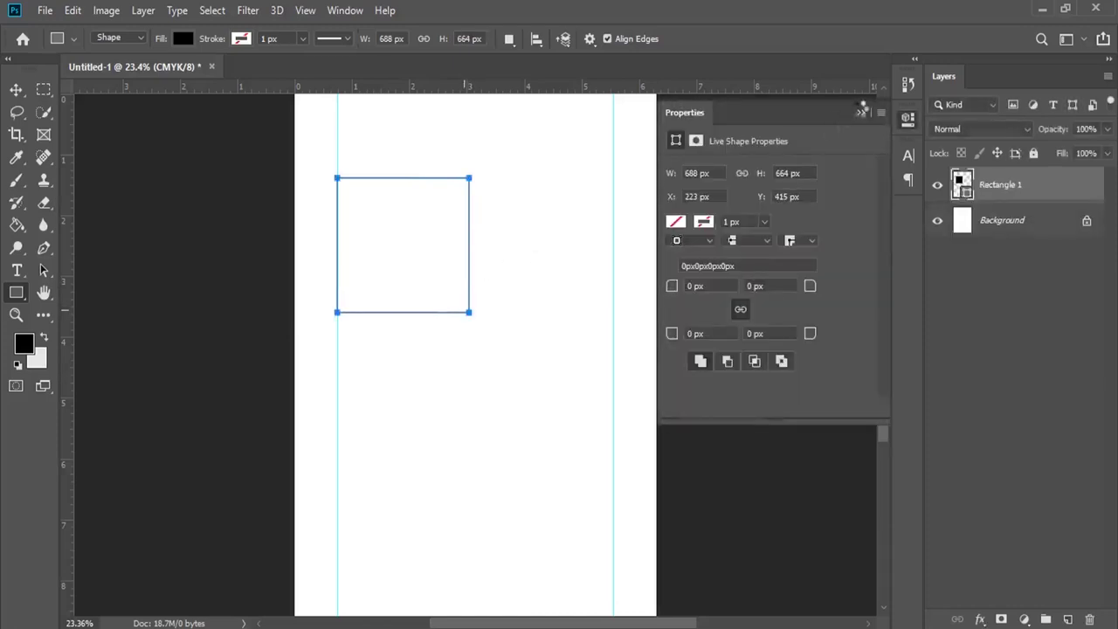
left_click(860, 112)
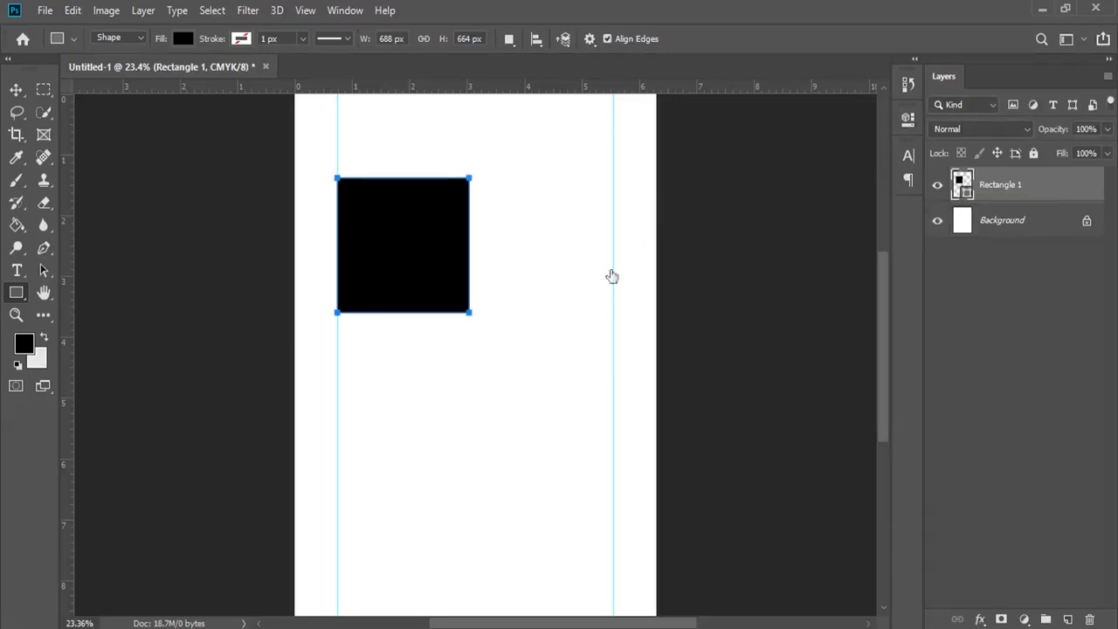
left_click_drag(663, 330, 668, 353)
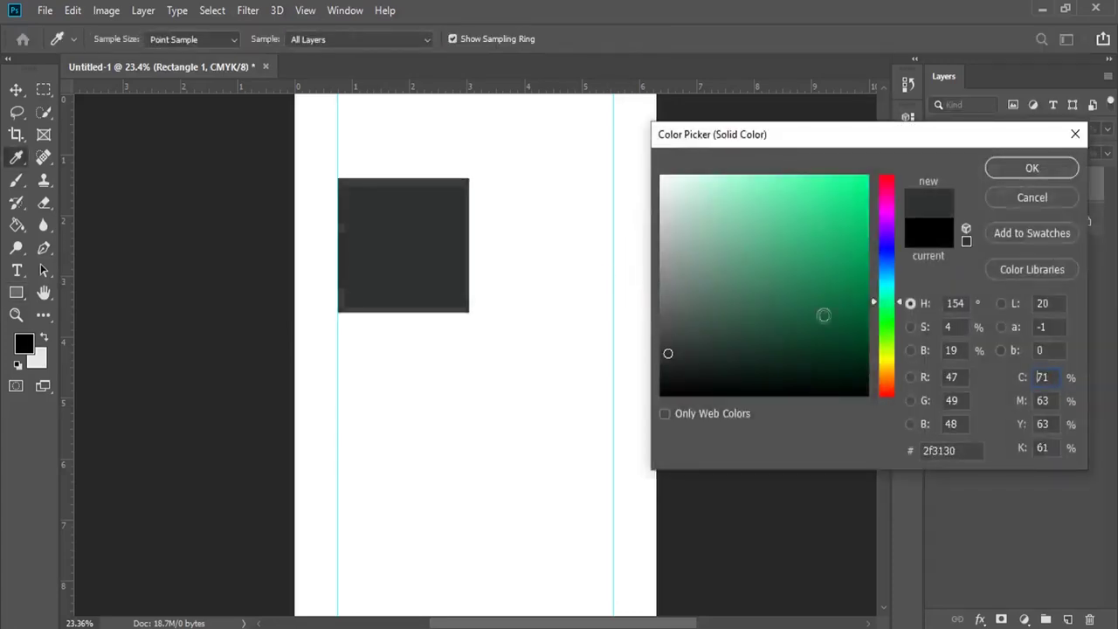
left_click(1031, 168)
left_click(16, 89)
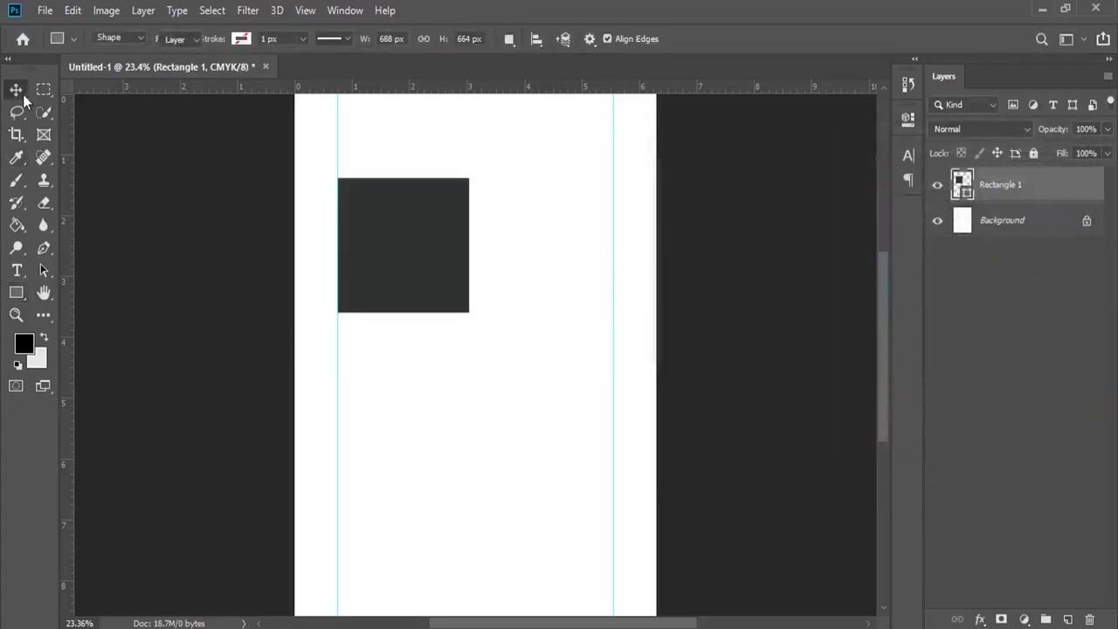
- Duplicate the square to the right guide, then copy both down into a 2×2 grid
left_click_drag(406, 242, 455, 245)
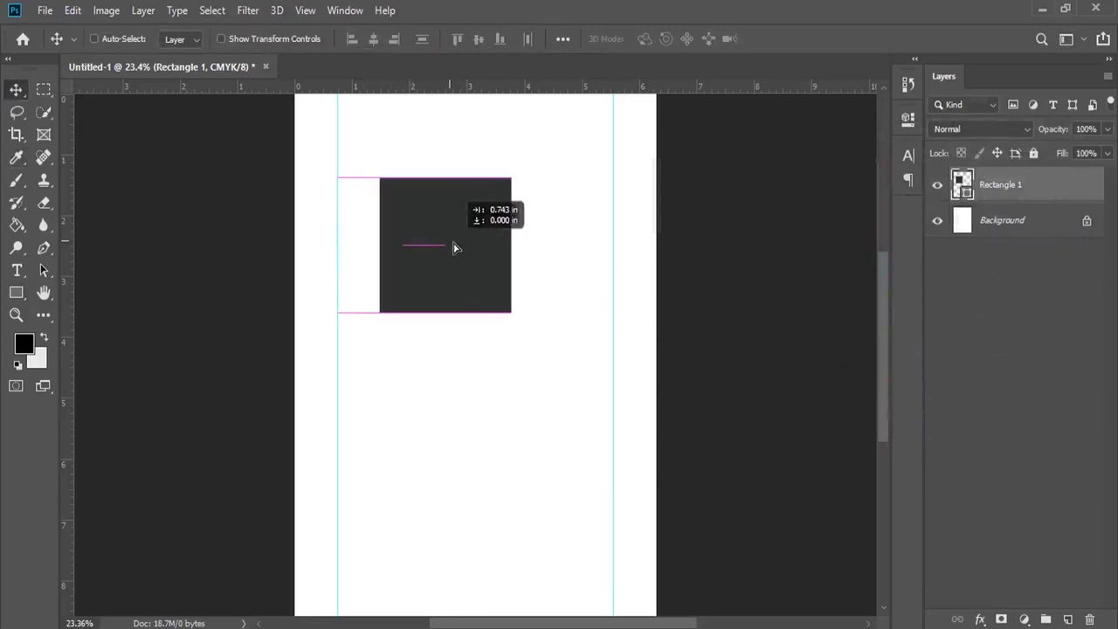
key("ctrl+z")
mouse_move(1022, 175)
left_mouse_down()
mouse_move(1052, 410)
mouse_move(1056, 602)
mouse_move(1070, 615)
left_mouse_up()
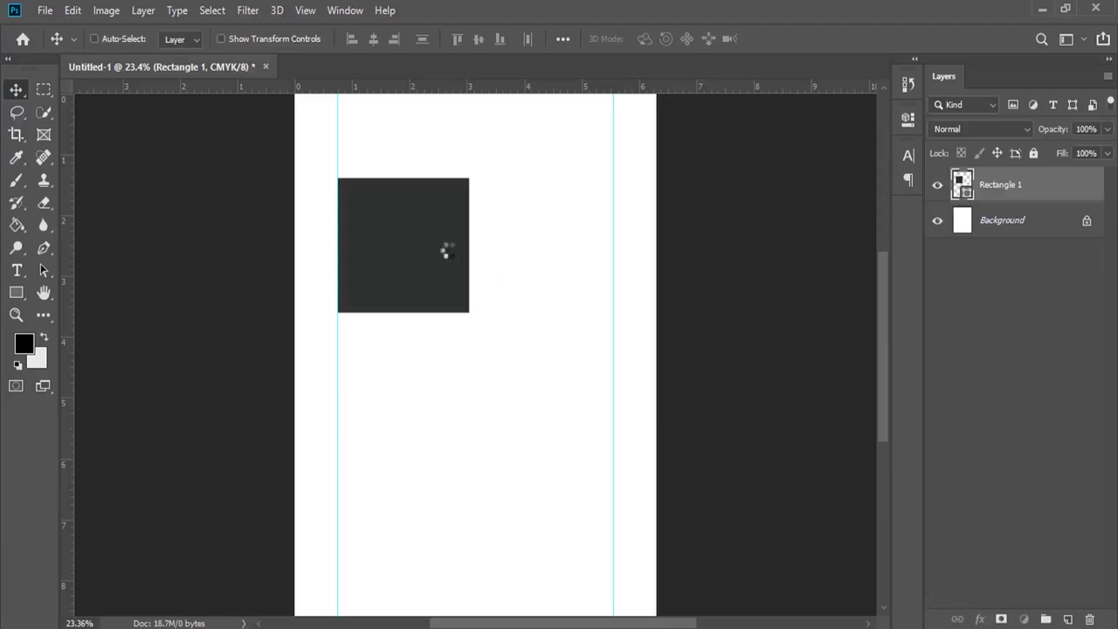
left_click_drag(432, 245, 578, 250)
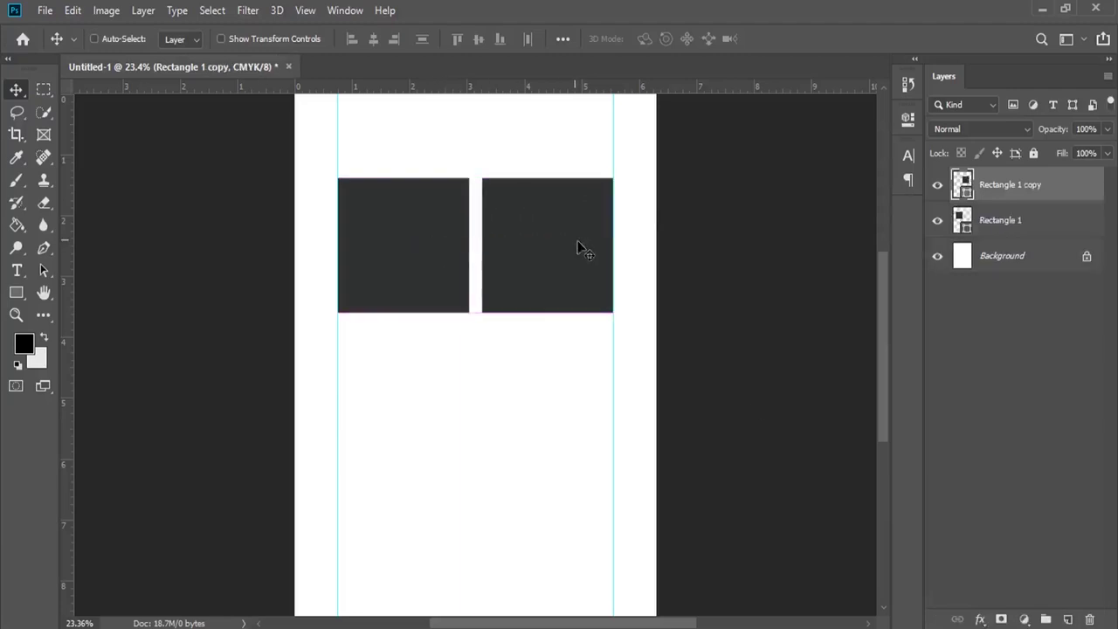
left_click(1013, 229, "shift")
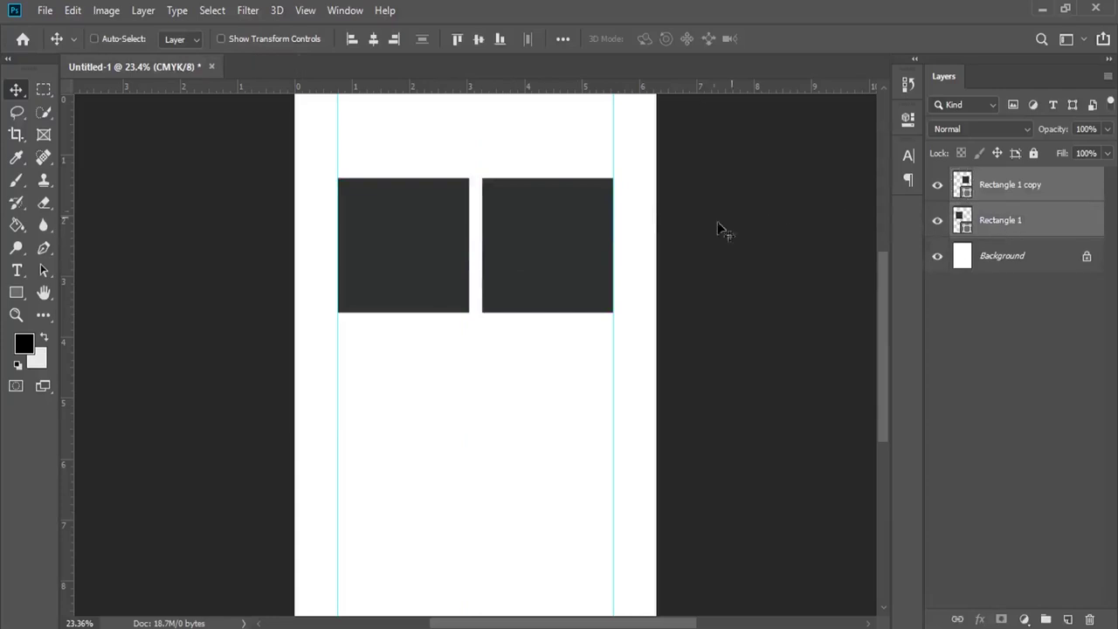
mouse_move(561, 235)
left_mouse_down()
mouse_move(559, 367)
mouse_move(581, 400)
left_mouse_up()
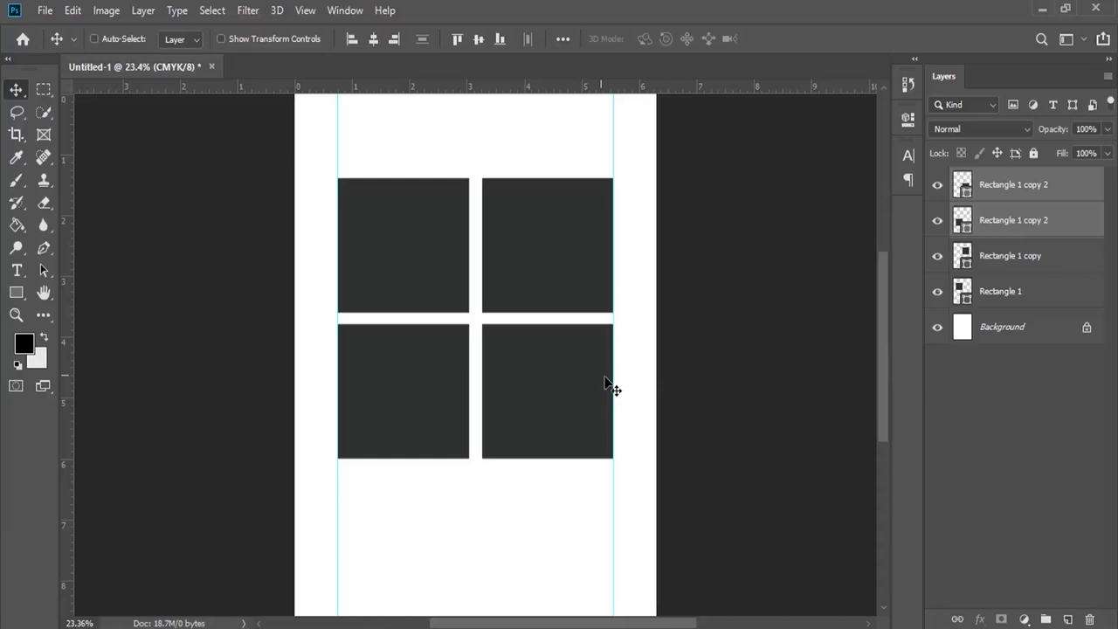
left_click(15, 315)
left_click(531, 529)
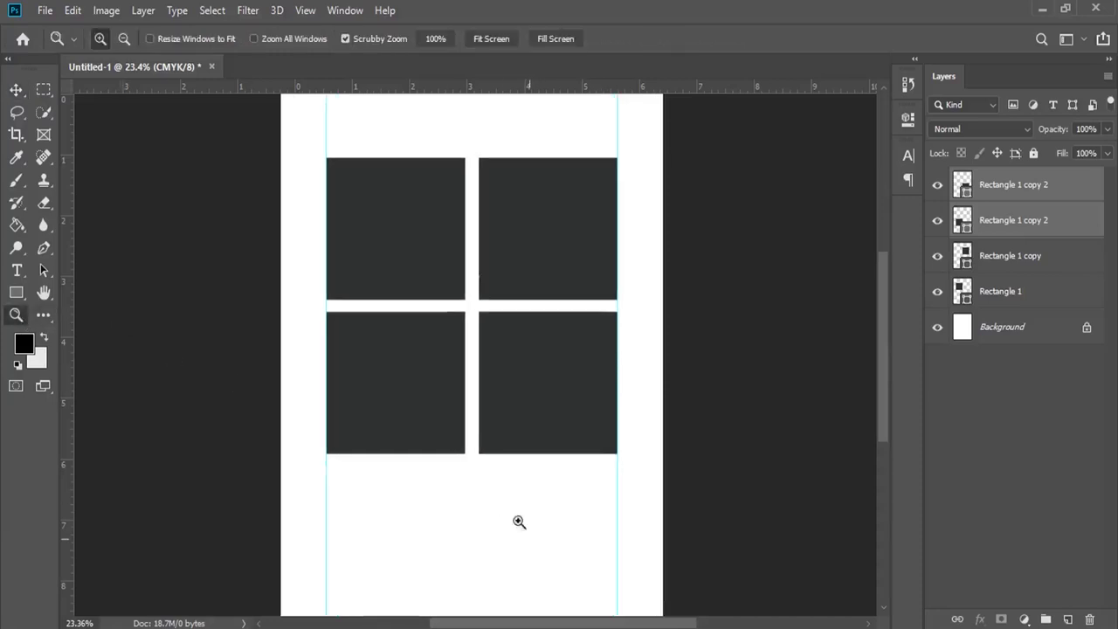
- Draw a 1444 × 103 px bar between the guides just below the photo grid
left_click(475, 466)
scroll(474, 466, "down", 1)
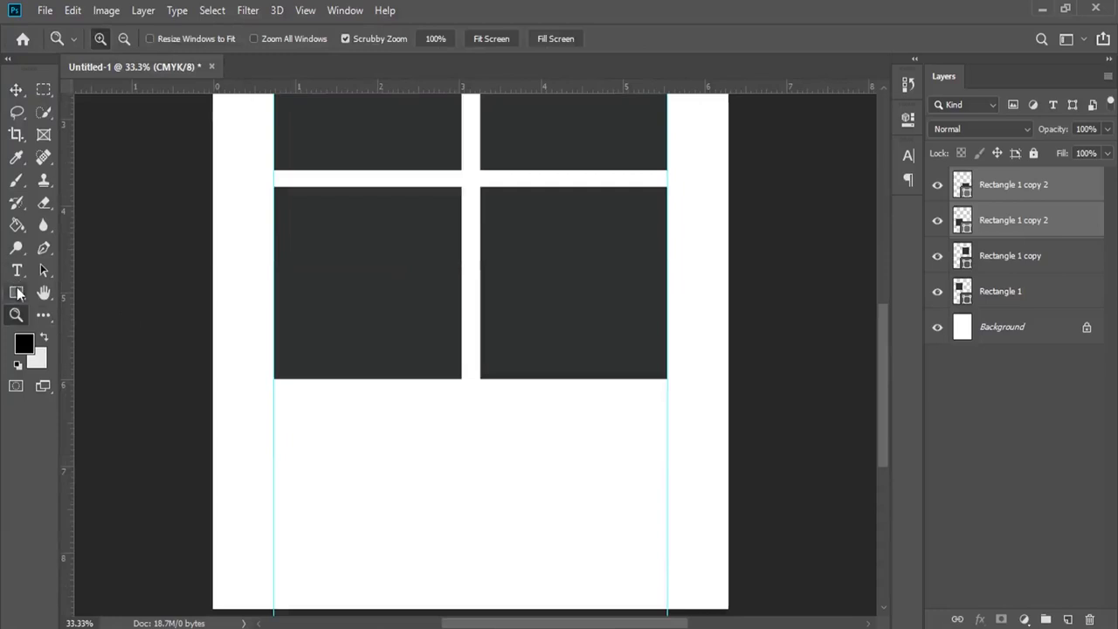
left_click(17, 292)
left_click(75, 292)
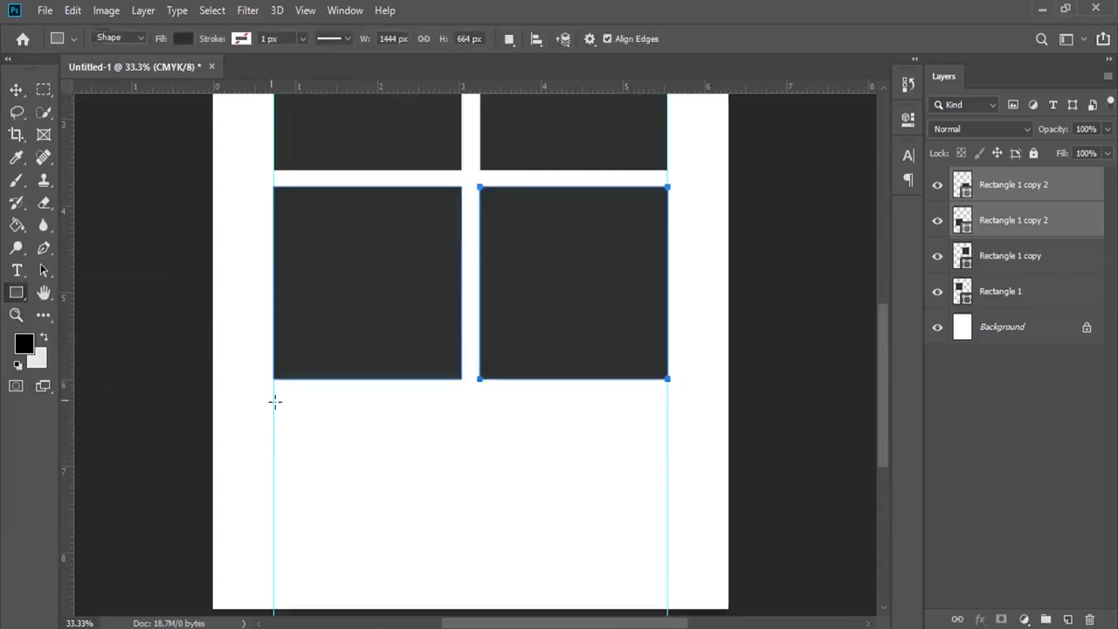
left_click_drag(273, 398, 669, 427)
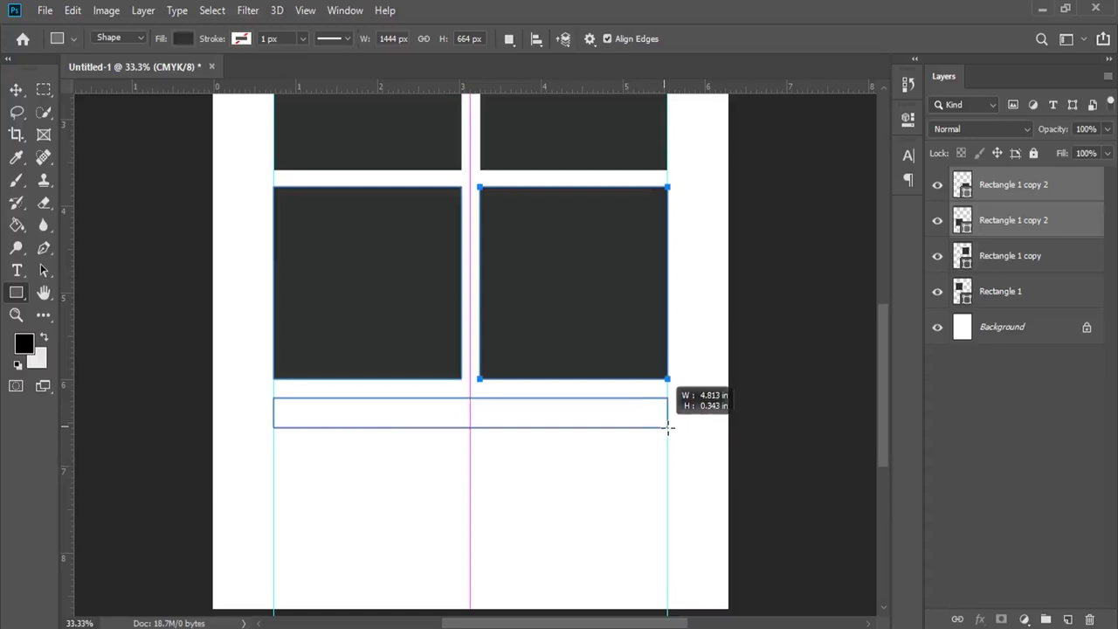
left_click_drag(669, 427, 667, 426)
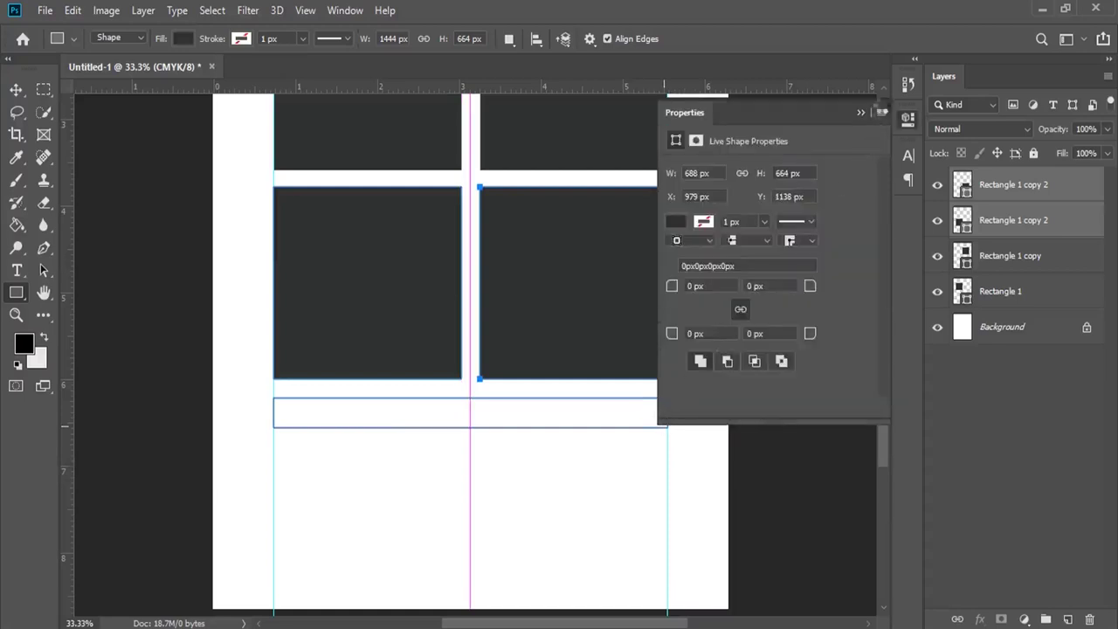
left_click(861, 113)
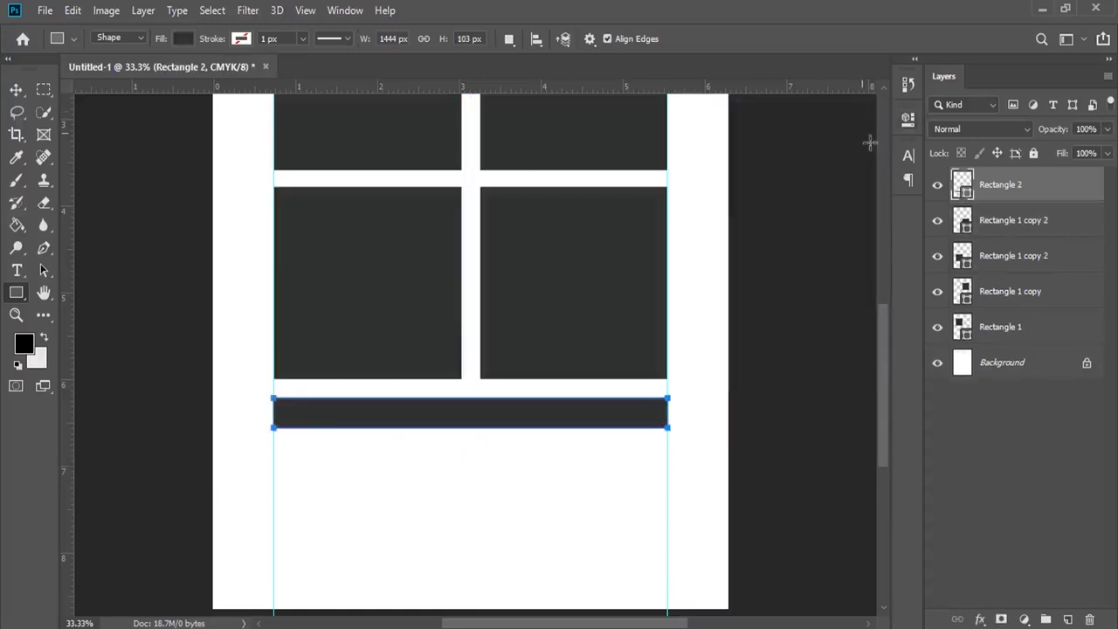
- Fill the bar with light yellow #e9dd78
double_click(938, 185)
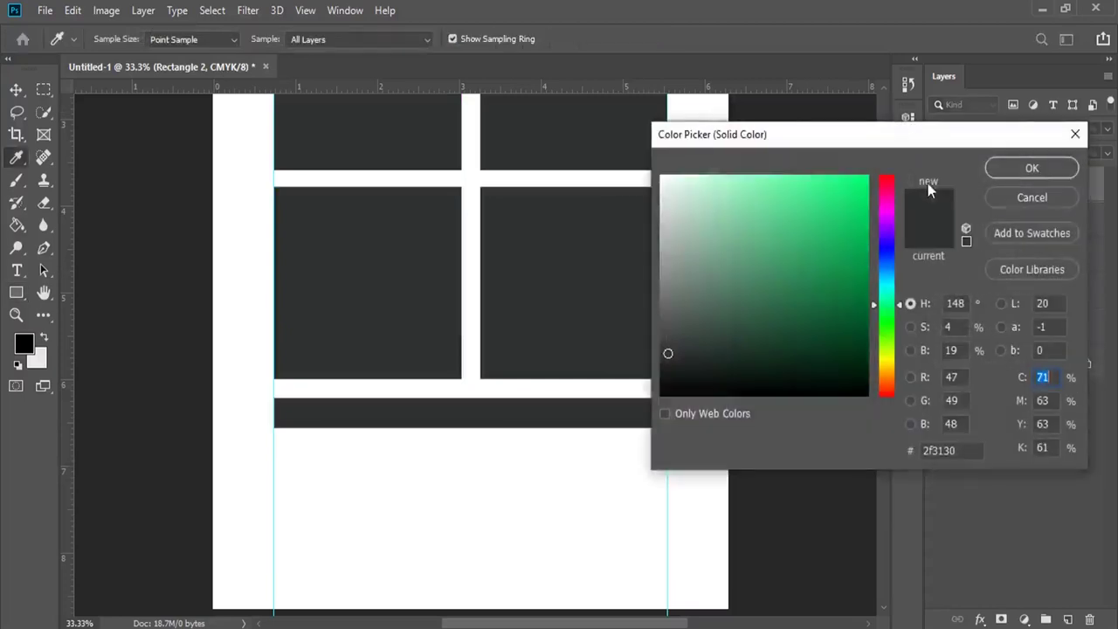
left_click(888, 363)
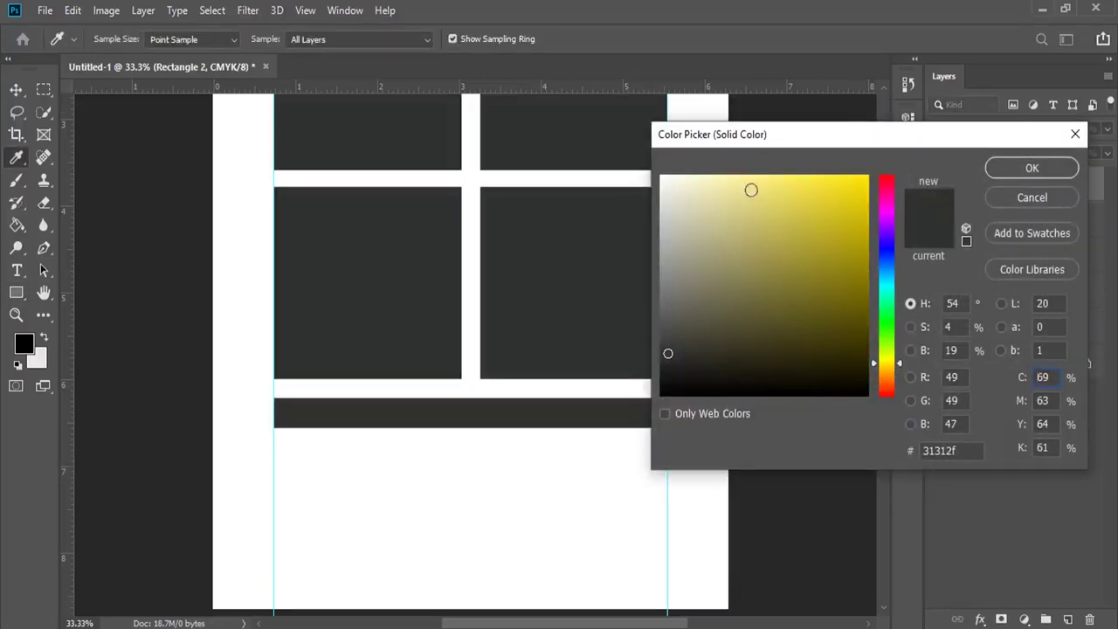
left_click(748, 183)
mouse_move(747, 187)
left_mouse_down()
mouse_move(752, 206)
mouse_move(762, 194)
left_mouse_up()
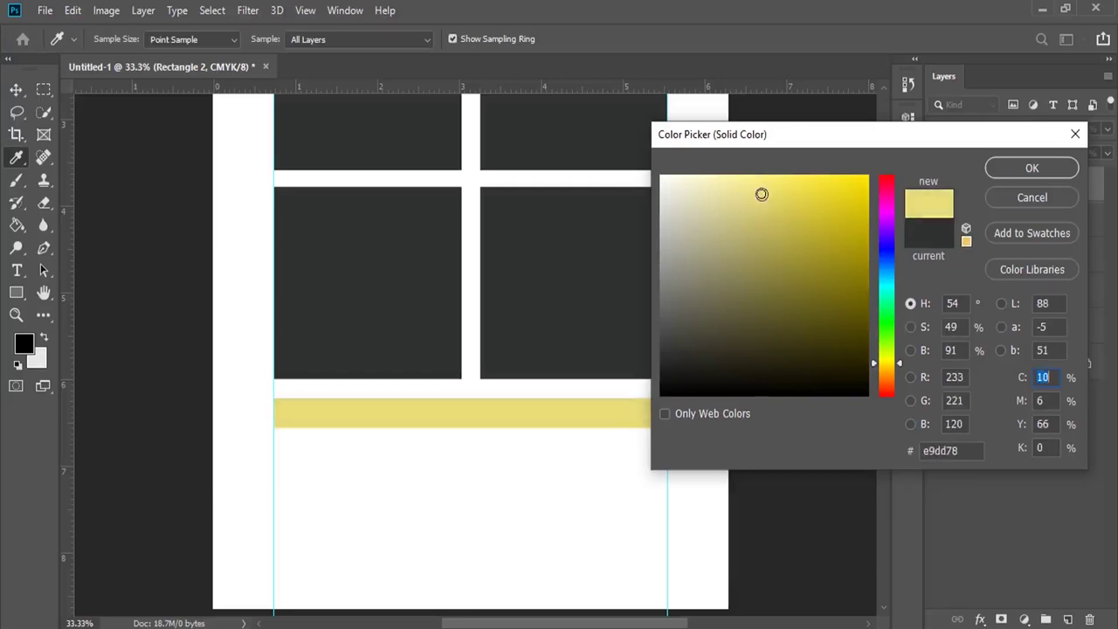
left_click(1001, 167)
scroll(420, 193, "up", 3)
scroll(419, 194, "up", 3)
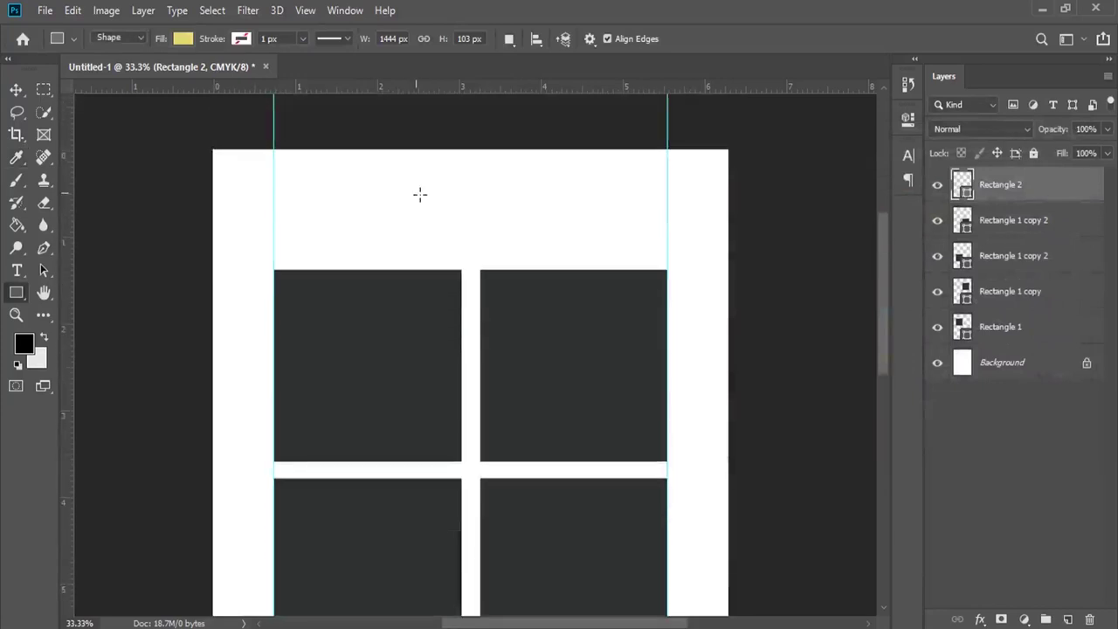
scroll(420, 193, "down", 3)
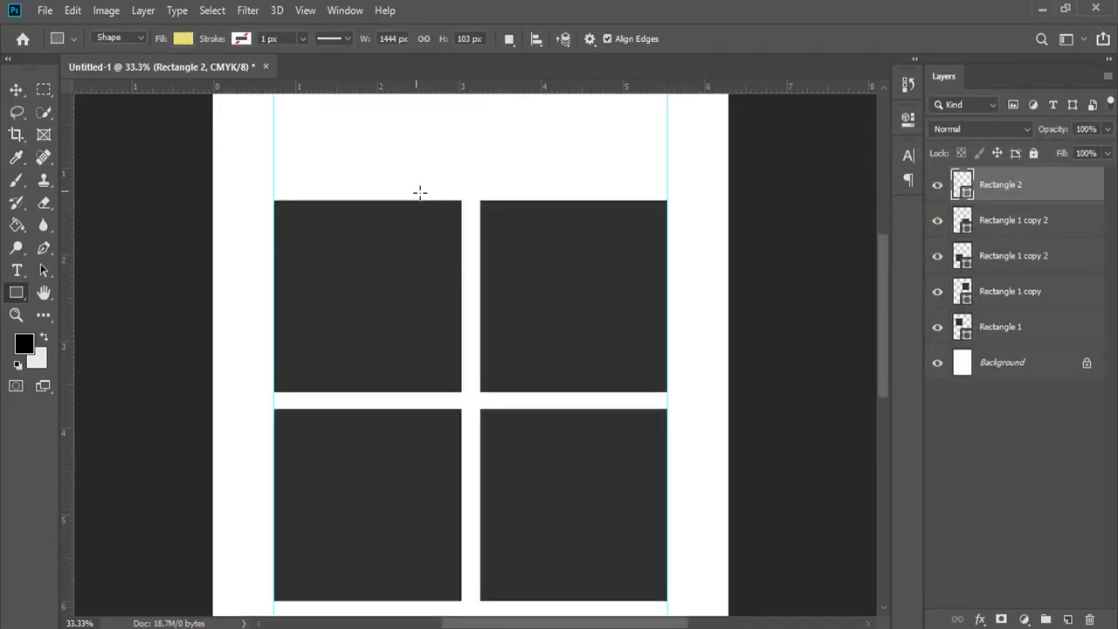
- Select only the yellow bar's layer and nudge it up slightly into place
left_click(1003, 336, "shift")
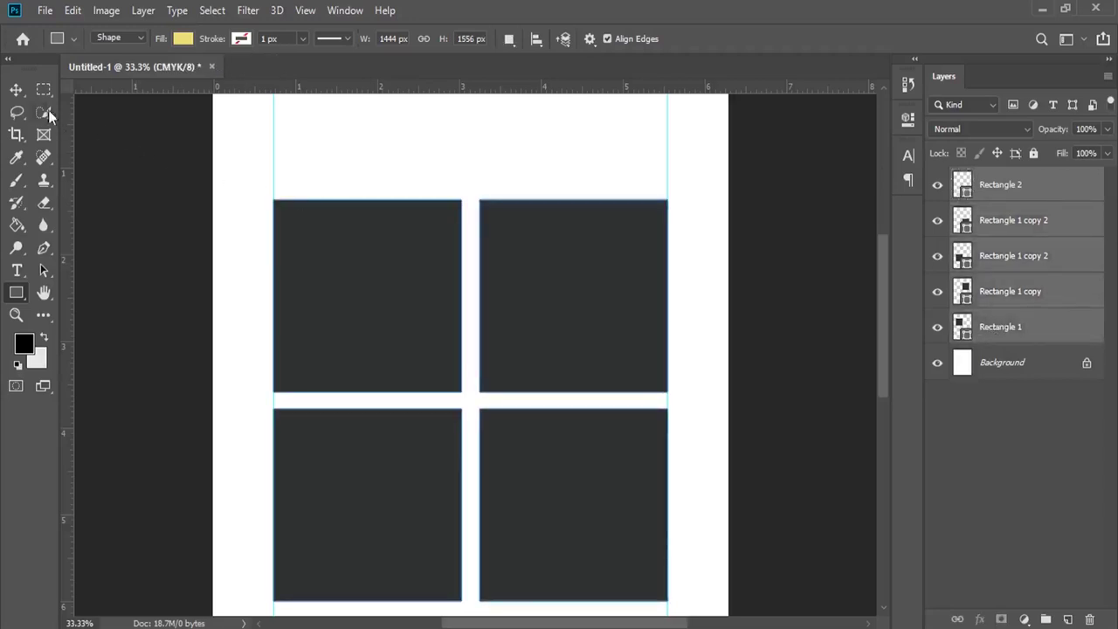
key("v")
scroll(424, 275, "down", 4)
scroll(564, 295, "down", 2)
left_click_drag(564, 294, 556, 324)
scroll(559, 326, "down", 2)
right_click(544, 399)
left_click(584, 402)
left_click_drag(561, 394, 563, 391)
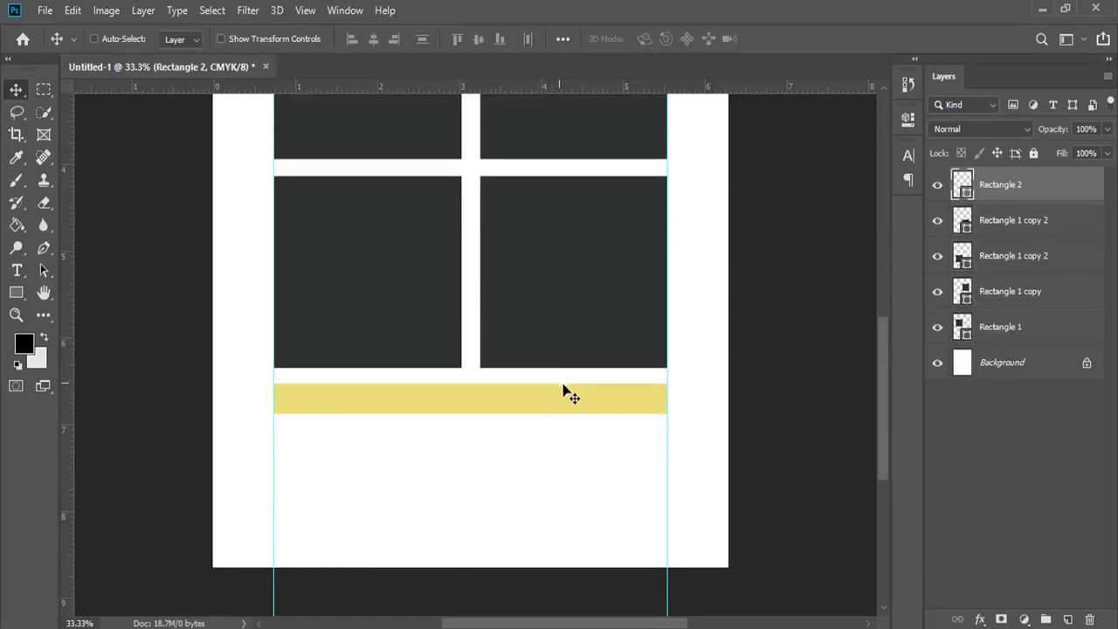
scroll(564, 262, "up", 2)
scroll(564, 245, "up", 4)
scroll(561, 244, "up", 1)
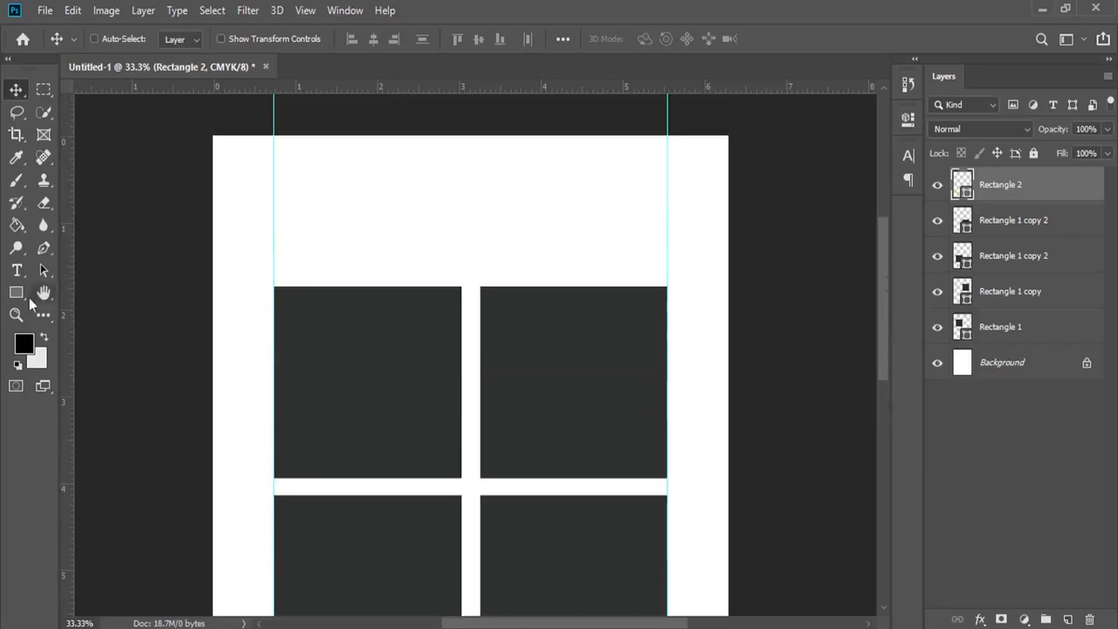
left_click(29, 297)
left_click(57, 297)
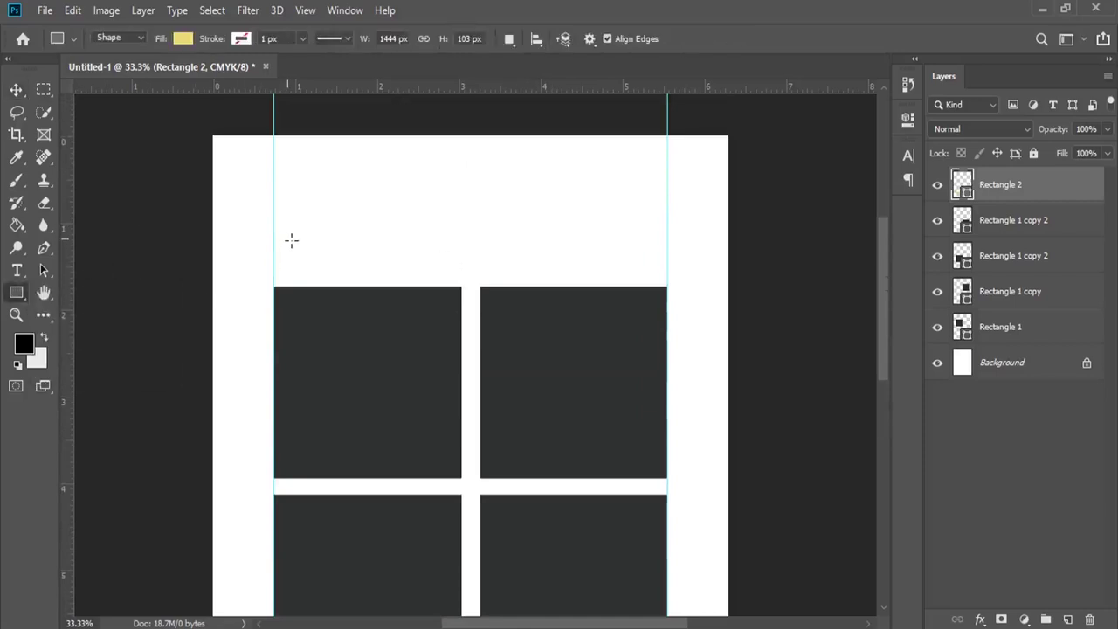
- Draw a thin 1444 px yellow line between the guides near the top
left_click_drag(273, 196, 673, 196)
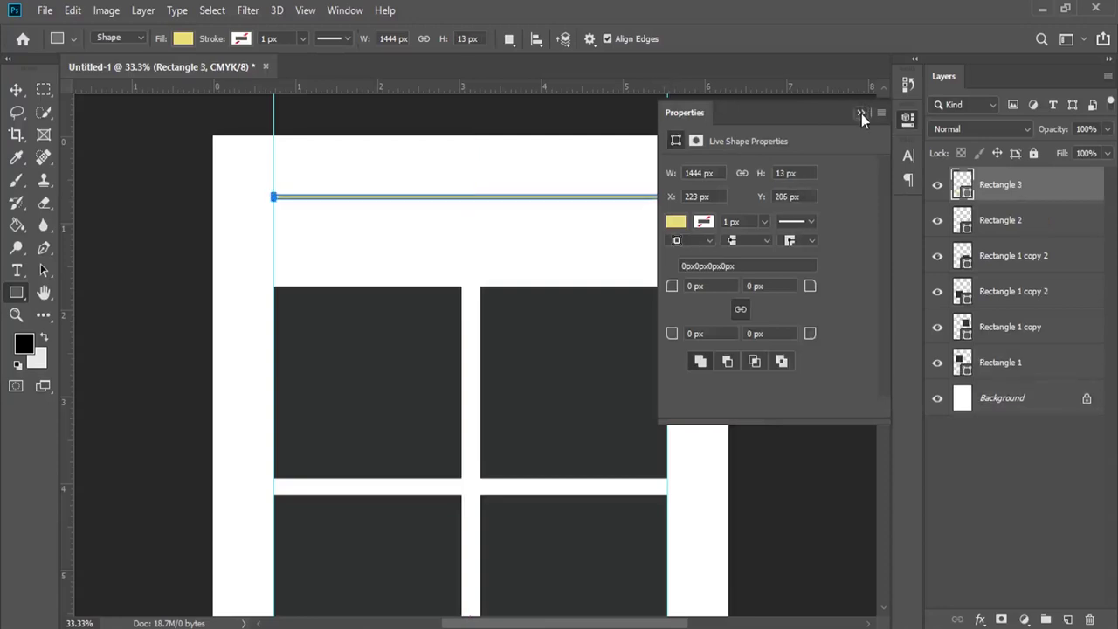
left_click(860, 114)
left_click(16, 314)
left_click(428, 232)
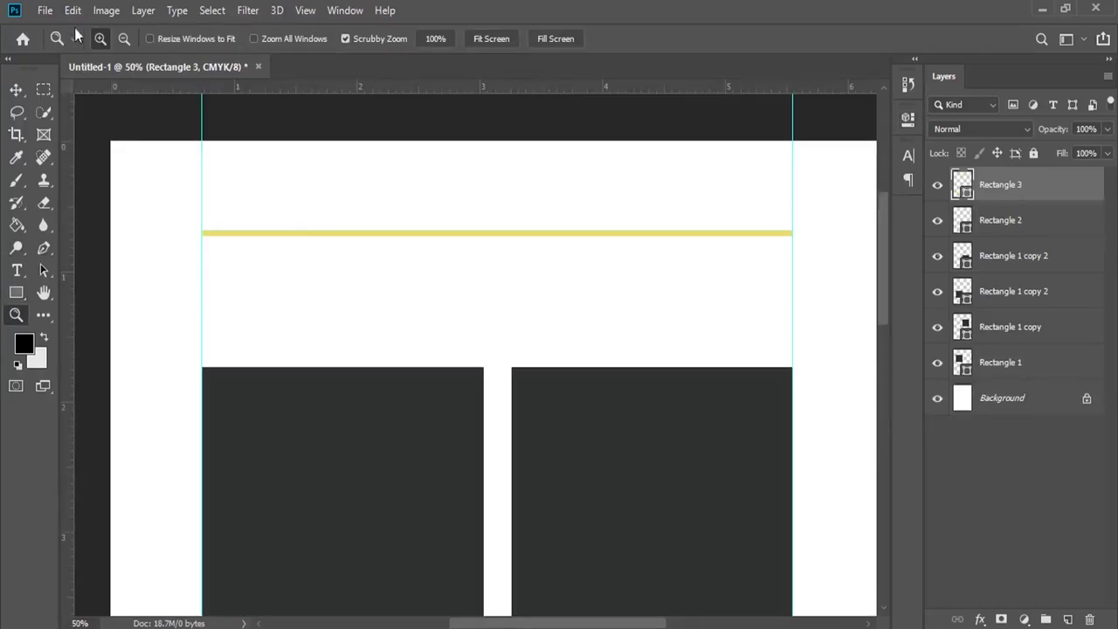
- Halve the yellow line's thickness with Free Transform
left_click(72, 9)
left_click(266, 386)
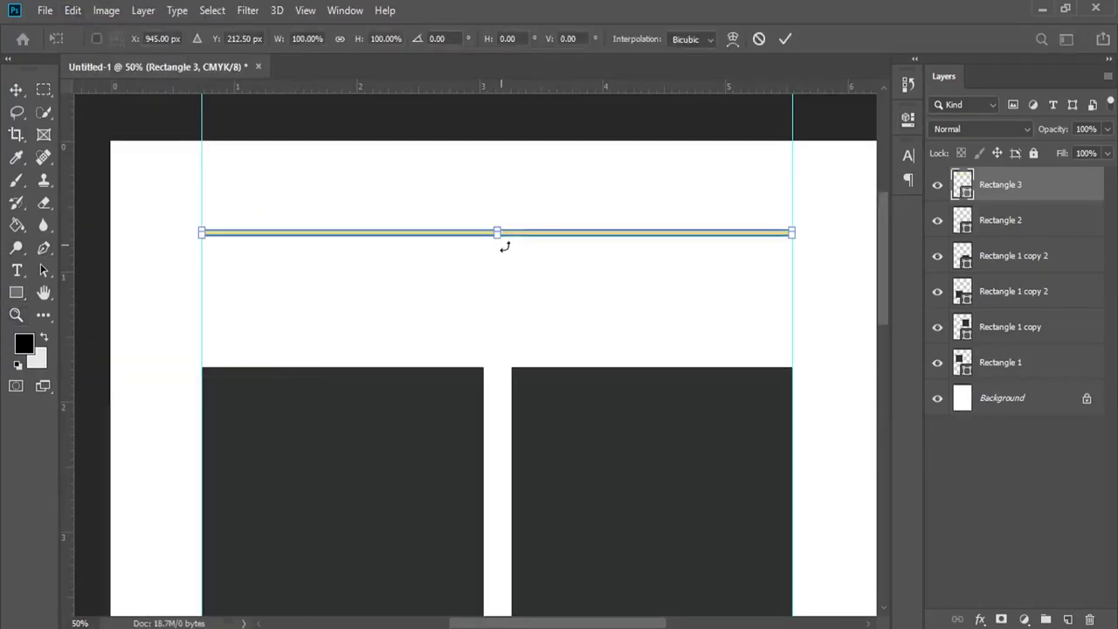
left_click_drag(497, 235, 503, 243)
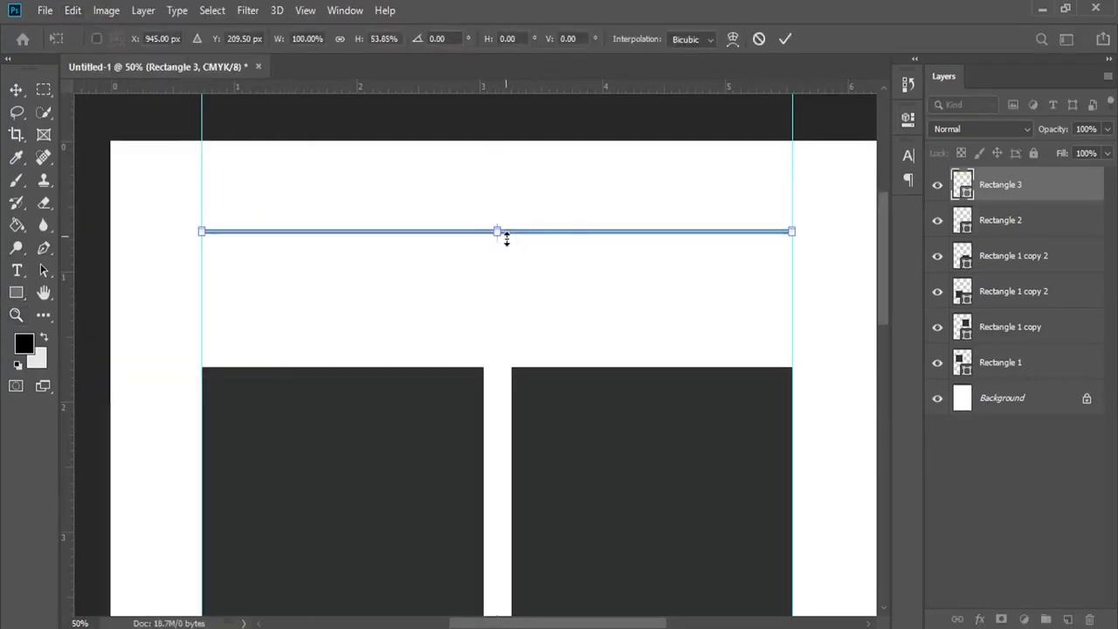
key("Return")
left_click(16, 89)
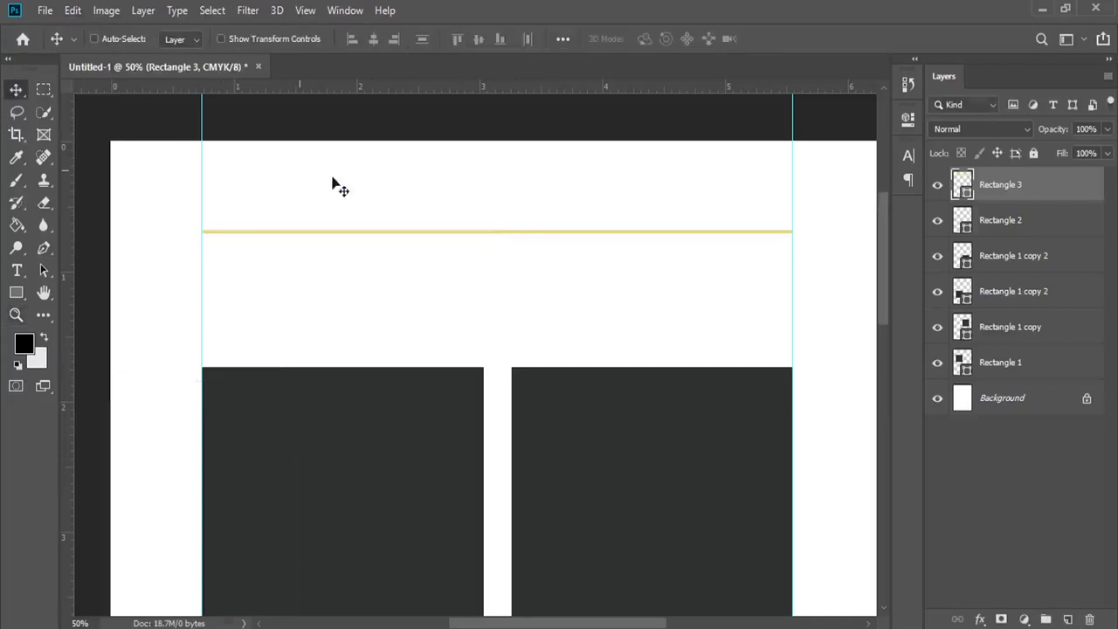
- Duplicate the yellow line and place the copy 0.733 in below the first
left_click_drag(1058, 186, 1067, 618)
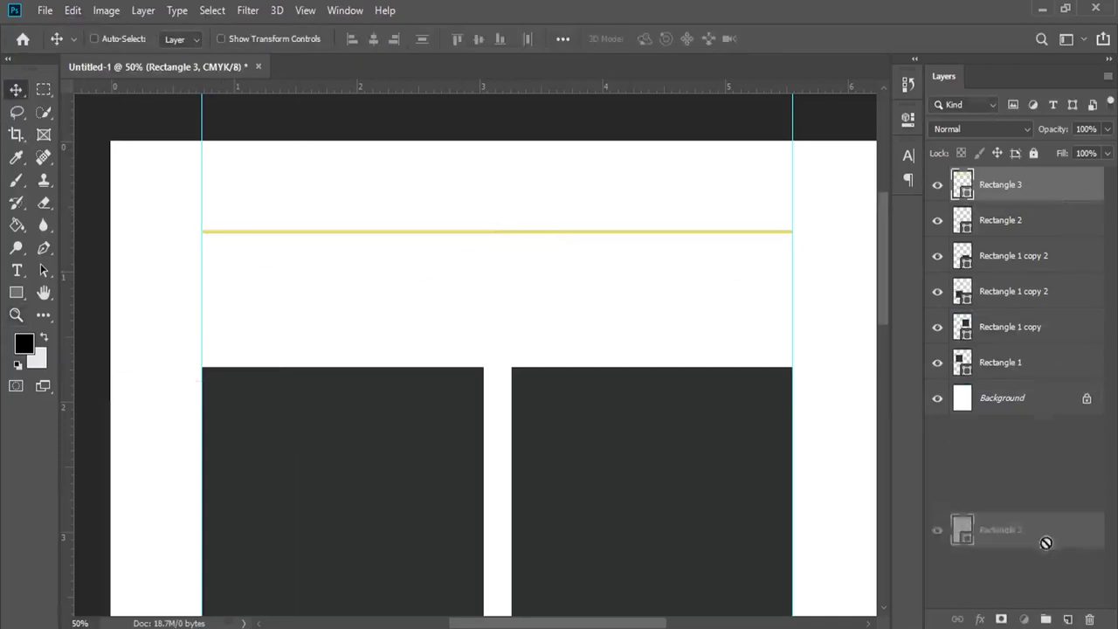
left_click_drag(554, 234, 560, 329)
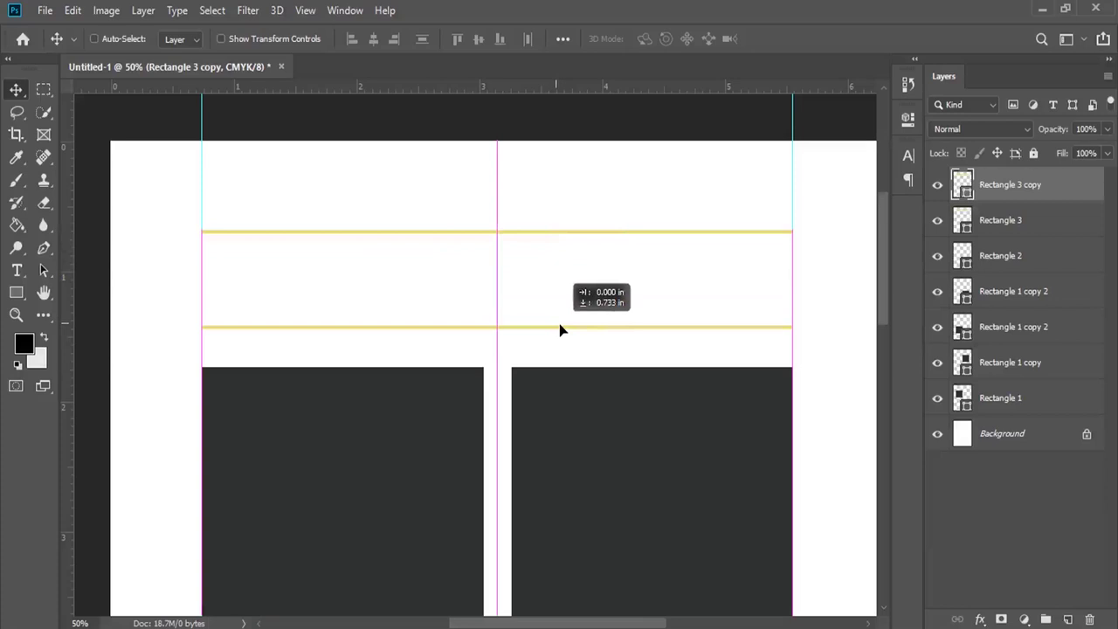
left_click_drag(560, 330, 560, 327)
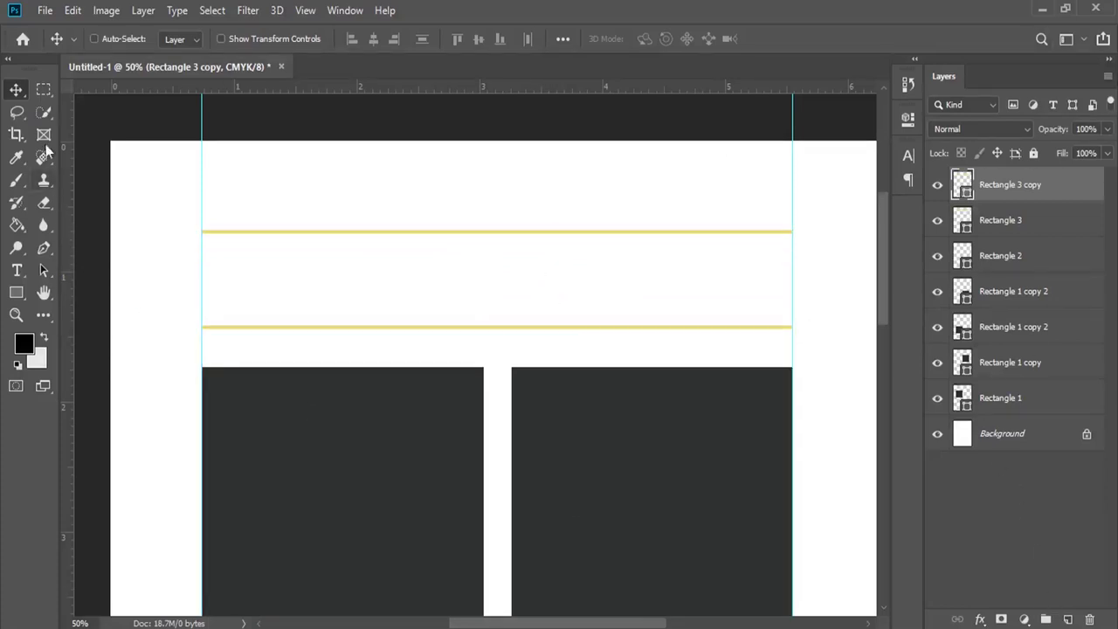
left_click(44, 92)
- Mask the lower yellow line and draw a black bar between the two lines
left_click(79, 88)
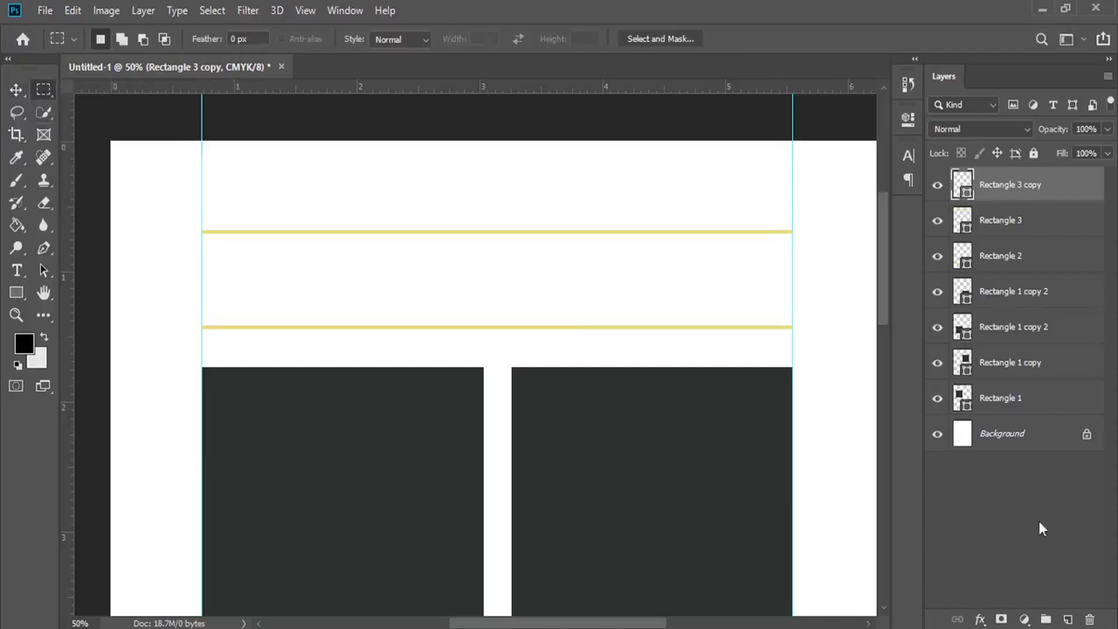
left_click(1001, 619)
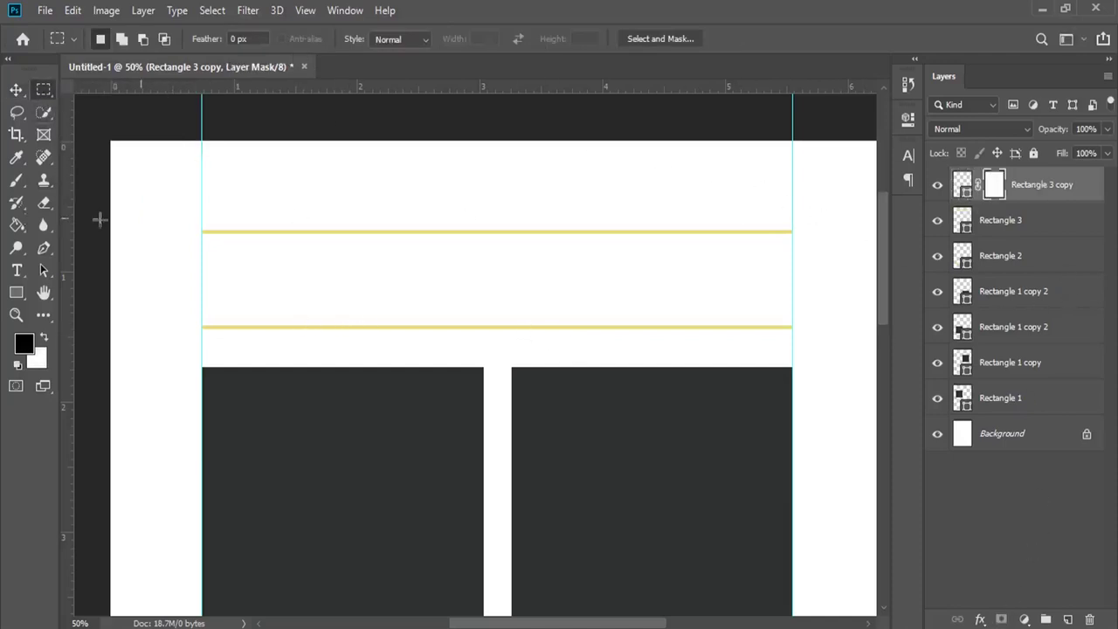
left_click(15, 293)
left_click(93, 292)
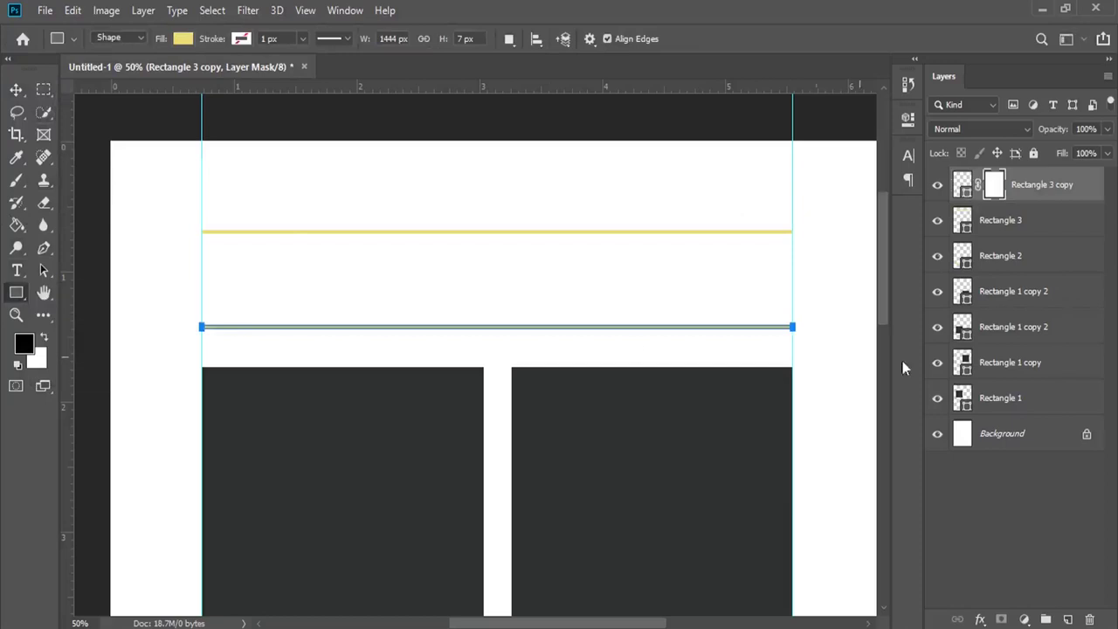
left_click(1067, 619)
left_click_drag(376, 292, 638, 307)
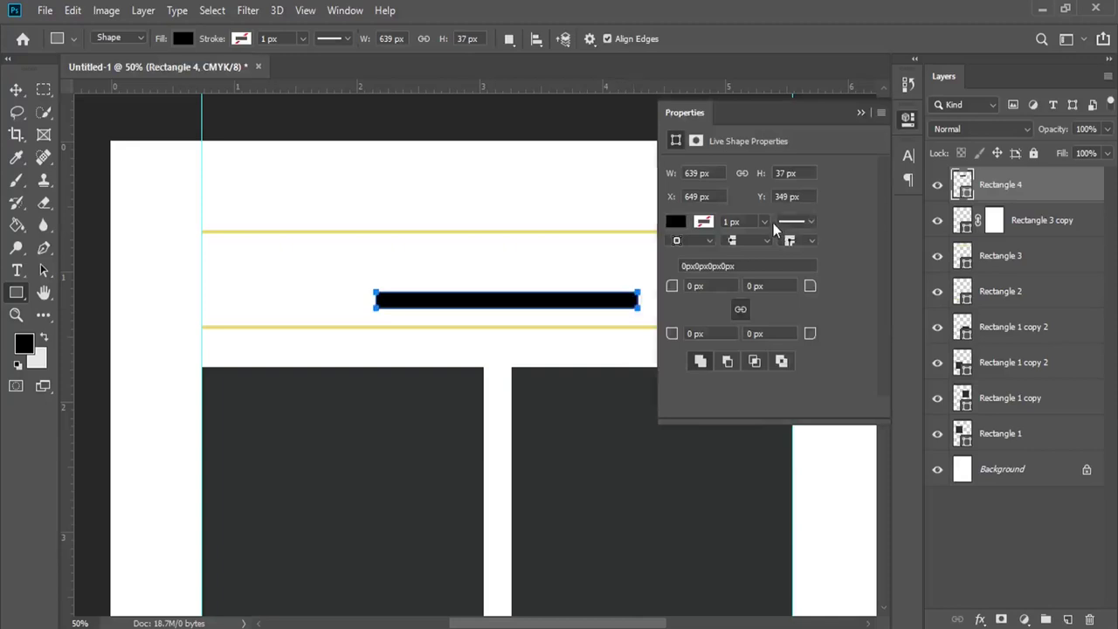
left_click(860, 113)
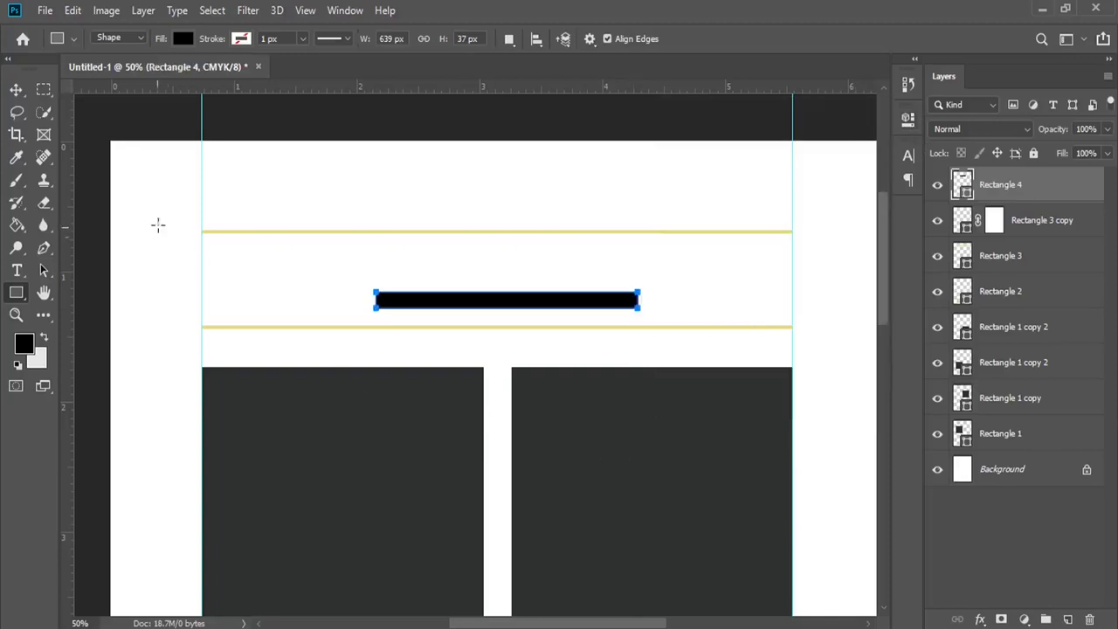
- Centre the black bar horizontally on the page and move it down over the lower line
left_click(212, 10)
left_click(228, 32)
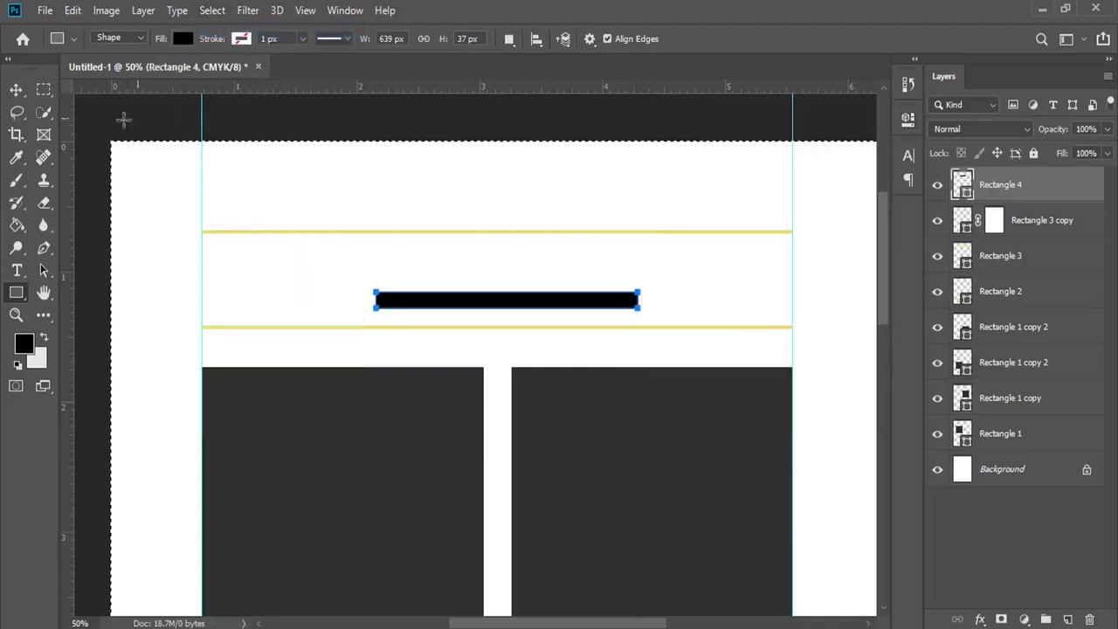
left_click(17, 91)
left_click(377, 37)
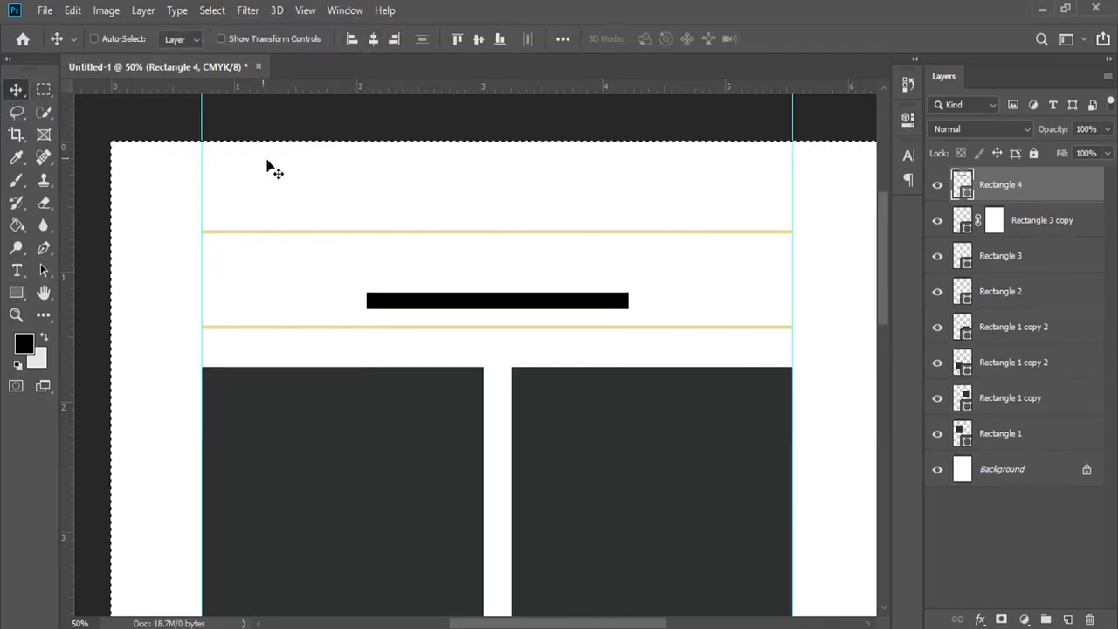
left_click(212, 9)
left_click(223, 43)
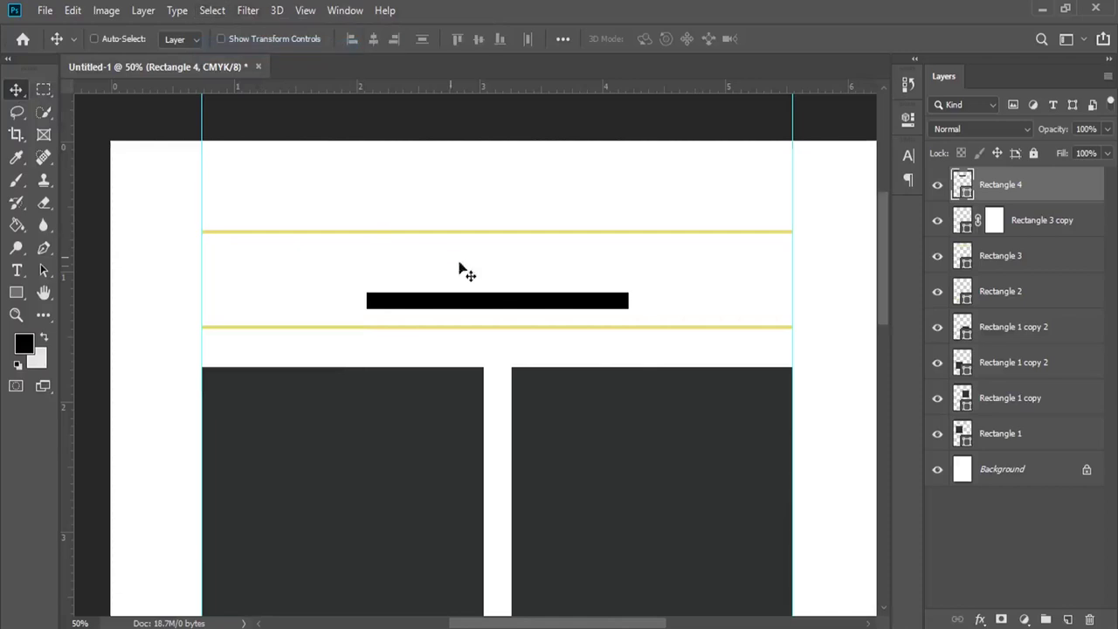
left_click_drag(490, 291, 494, 311)
- Load the black bar's outline as a selection and target the lower line's mask
left_click(938, 224)
left_click(937, 224)
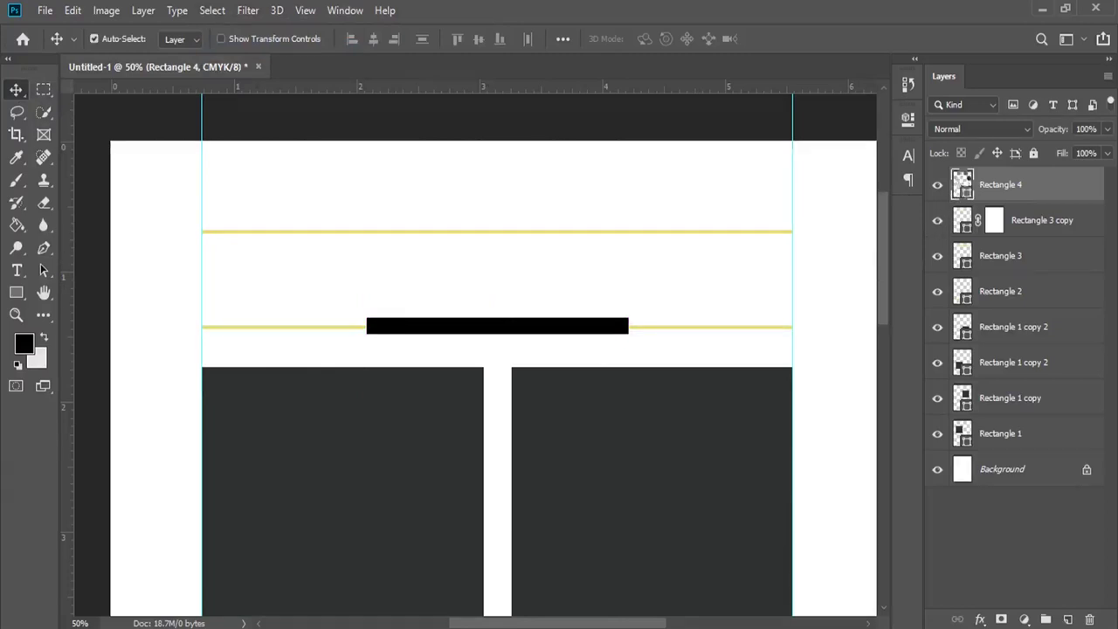
left_click(962, 183, "ctrl")
left_click(993, 223)
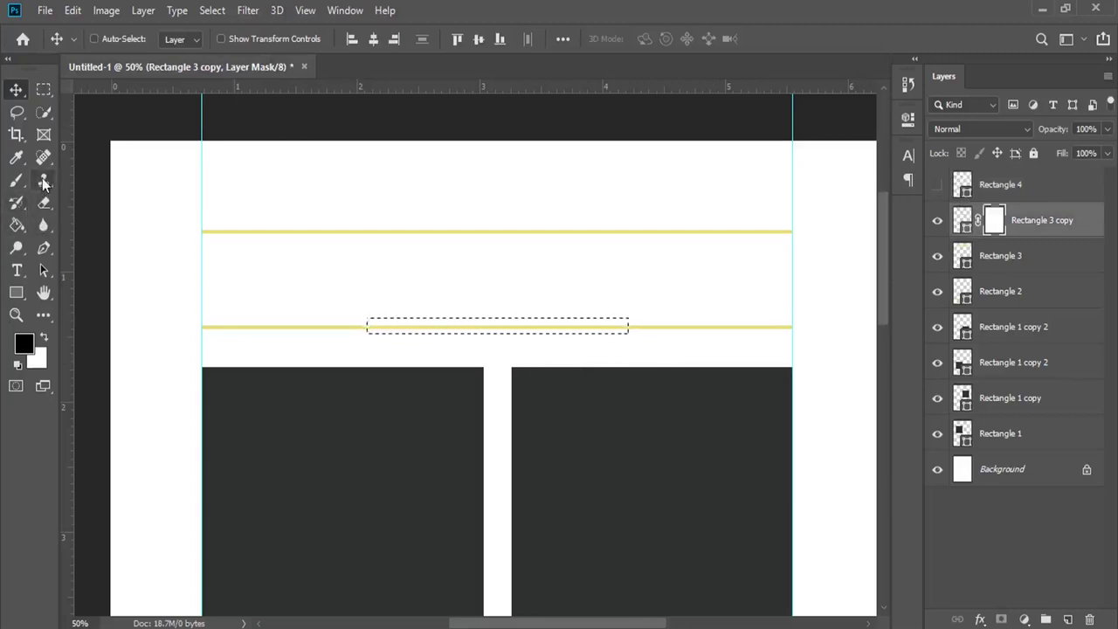
- Paint out the selected middle of the lower line's mask with a white 100% brush, then deselect
left_click(18, 295)
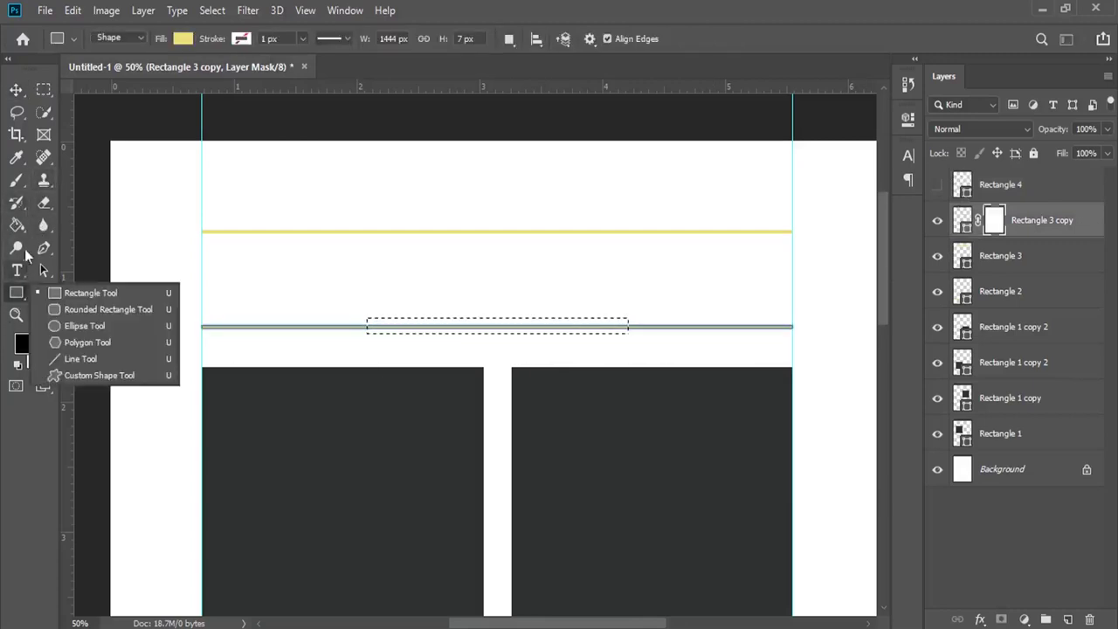
left_click(15, 180)
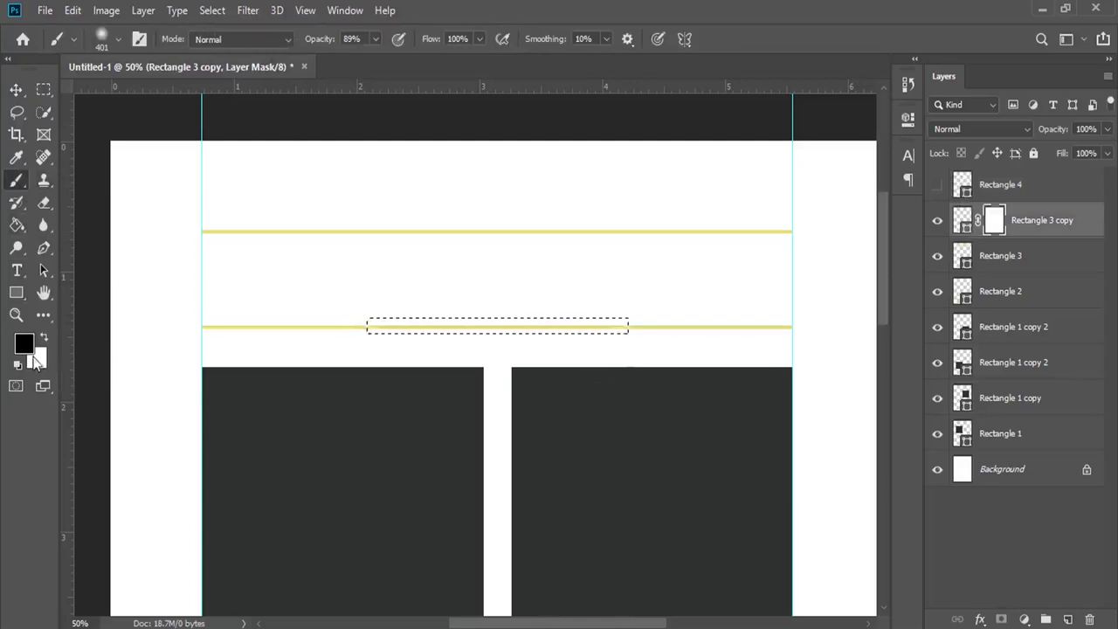
left_click(42, 339)
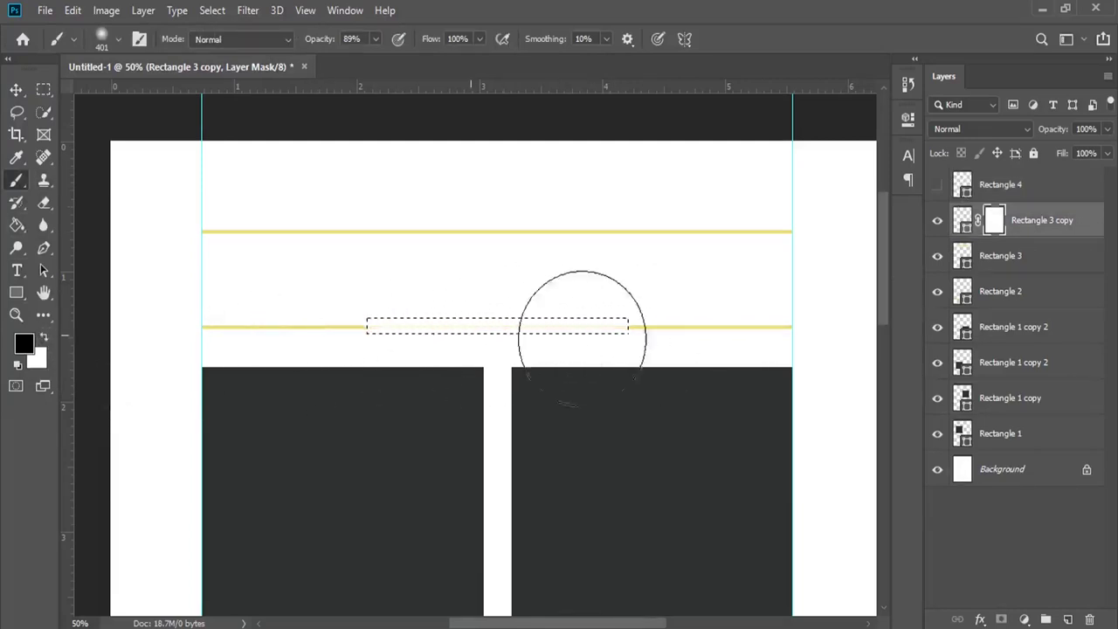
left_click(375, 38)
left_click_drag(378, 59, 386, 58)
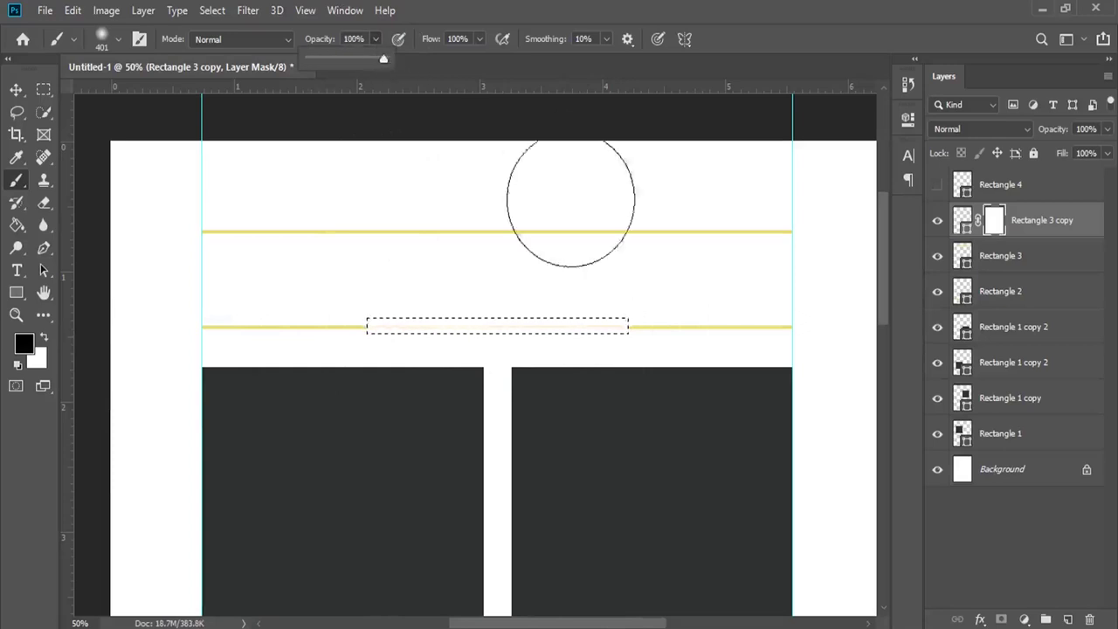
left_click(213, 9)
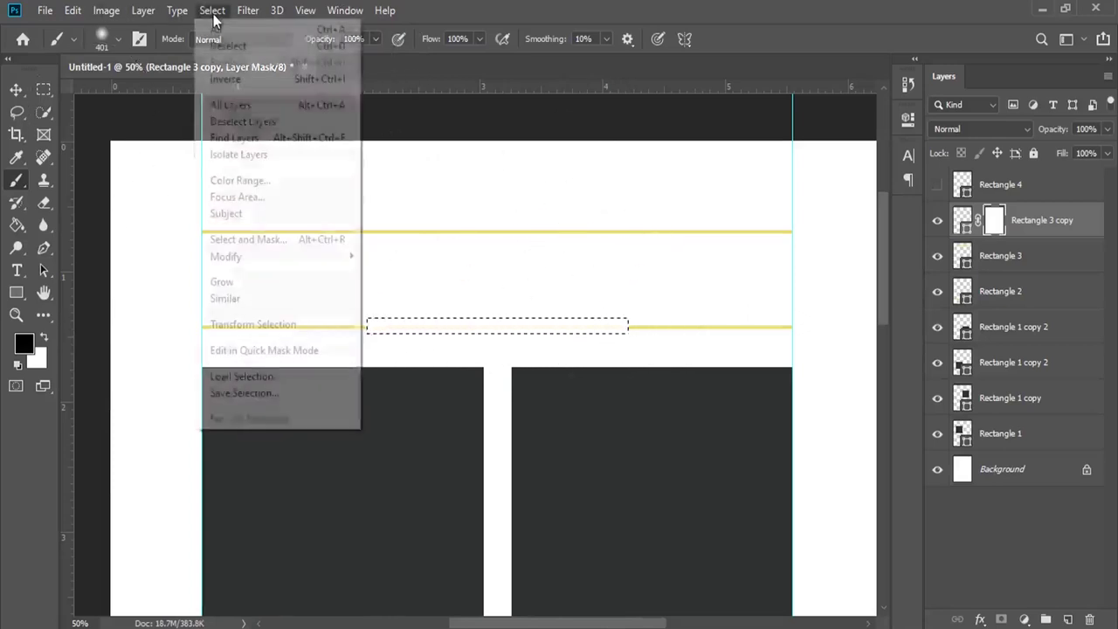
left_click(225, 44)
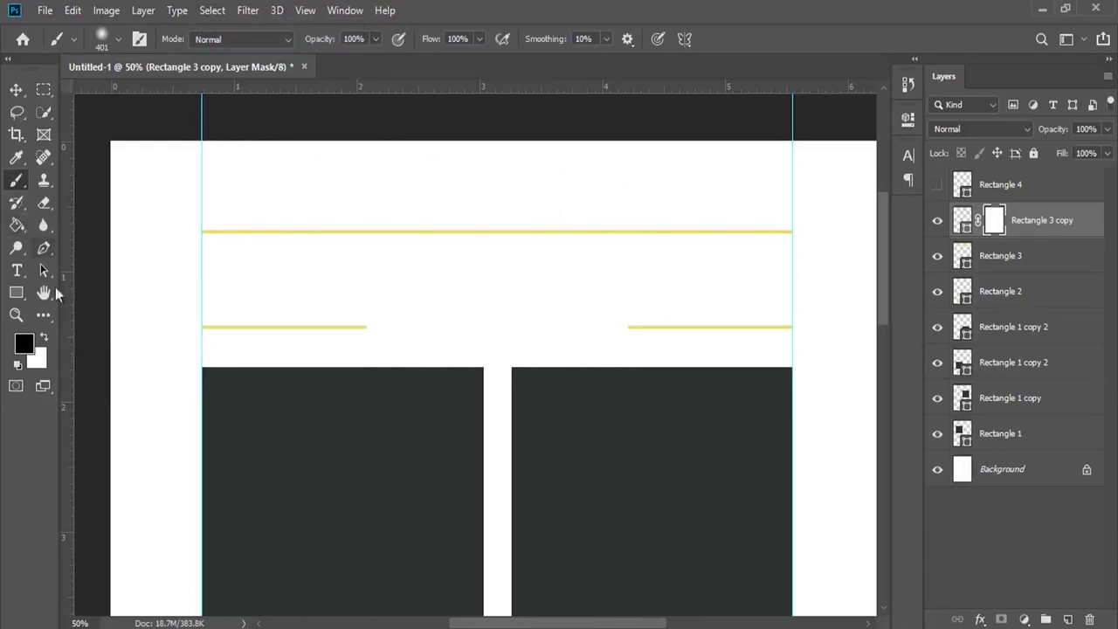
- Fit the page on screen and add a new empty layer
left_click(18, 273)
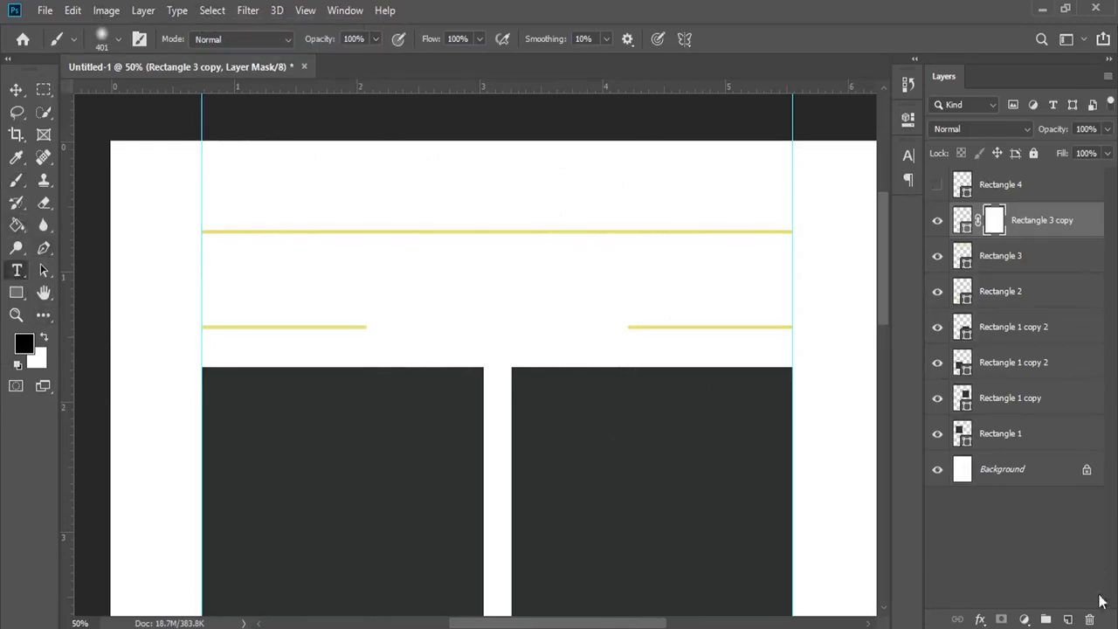
left_click(12, 96)
left_click(304, 10)
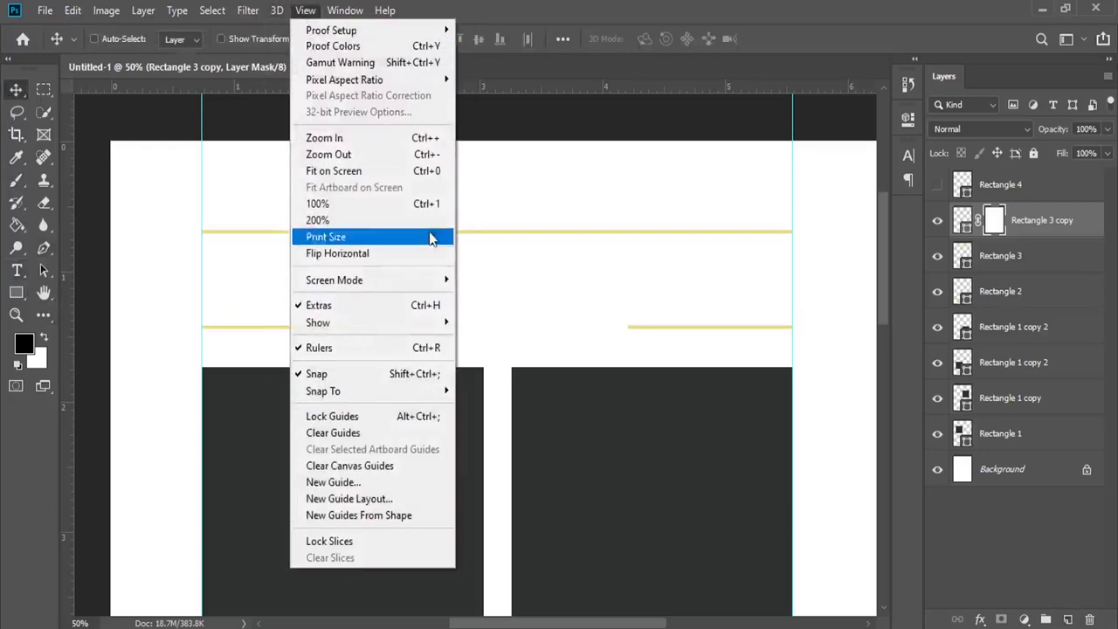
left_click(437, 180)
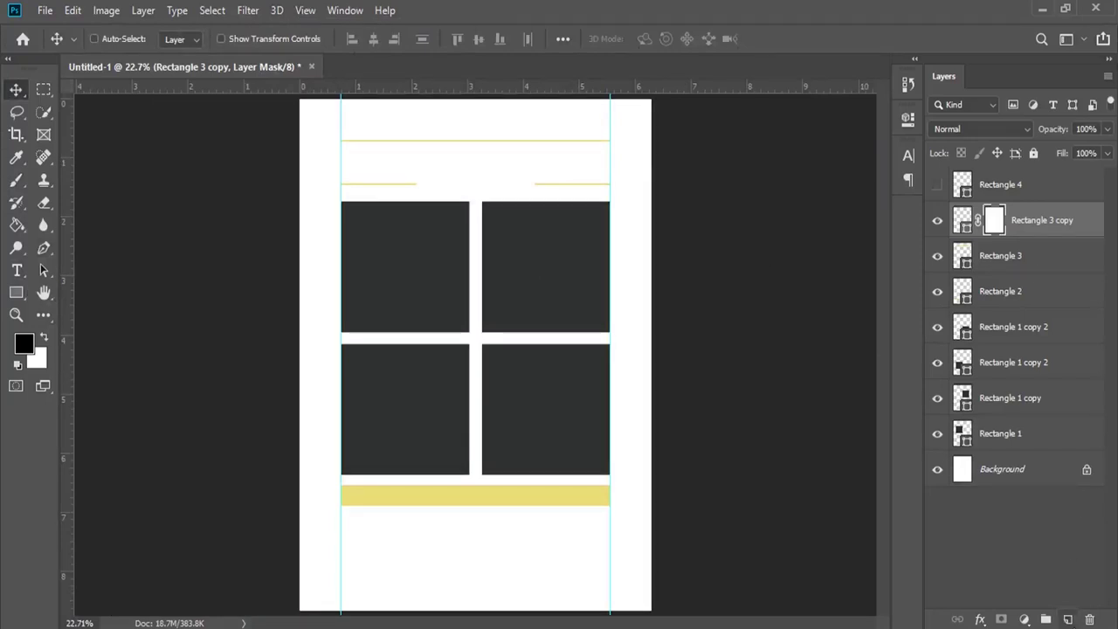
left_click(1070, 617)
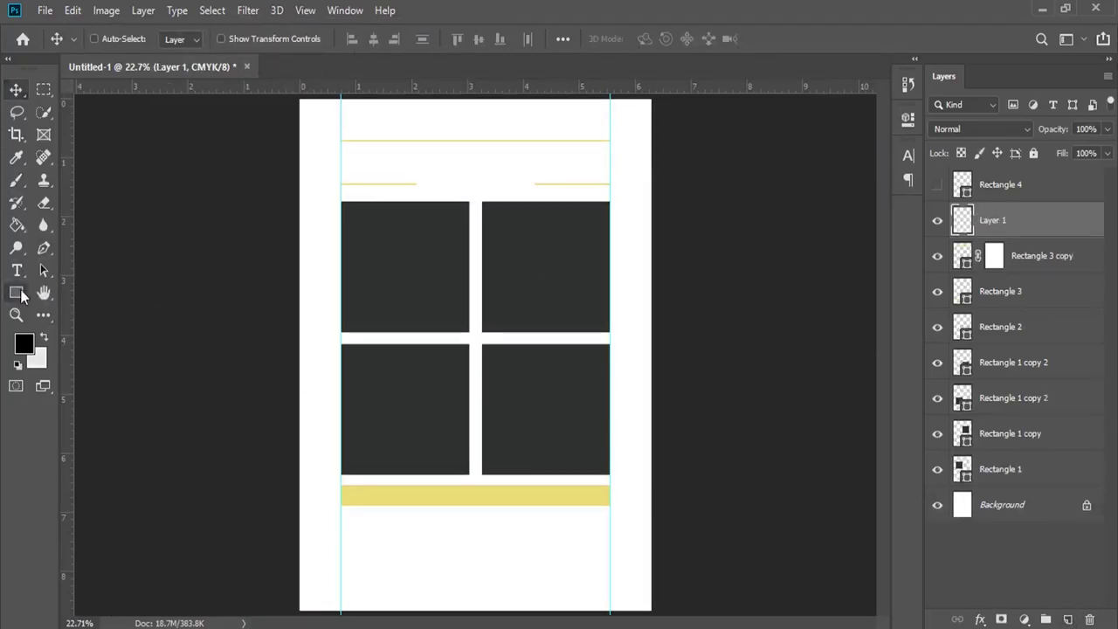
- Draw a square over the grid centre, filled with the sampled gold #e9dd77
left_click(22, 295)
left_click(61, 292)
left_click_drag(474, 338, 596, 406)
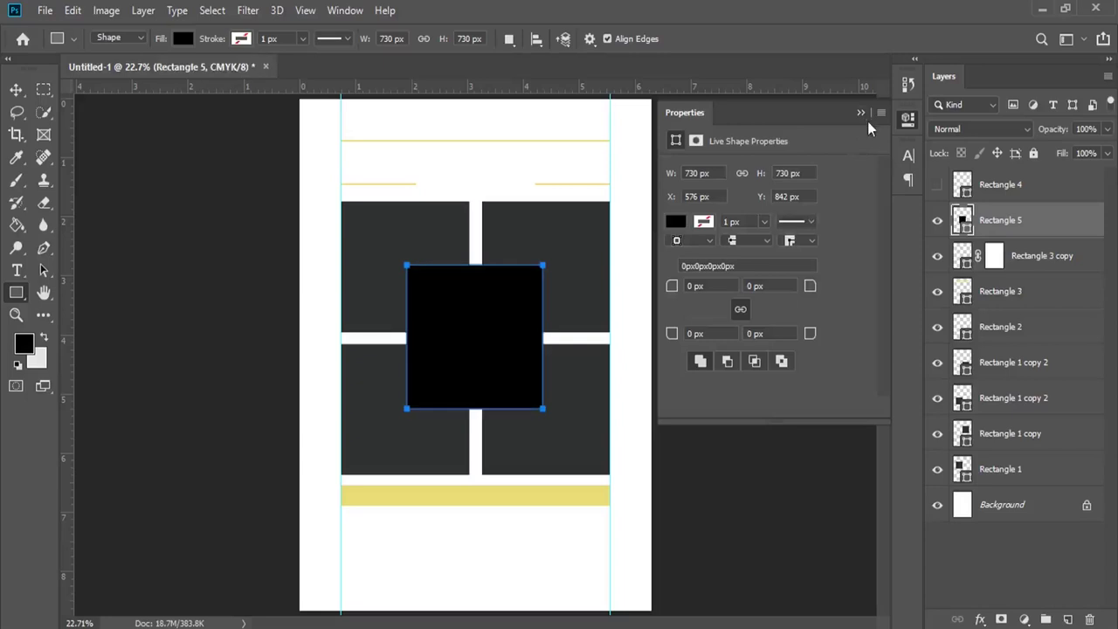
left_click(863, 115)
double_click(961, 222)
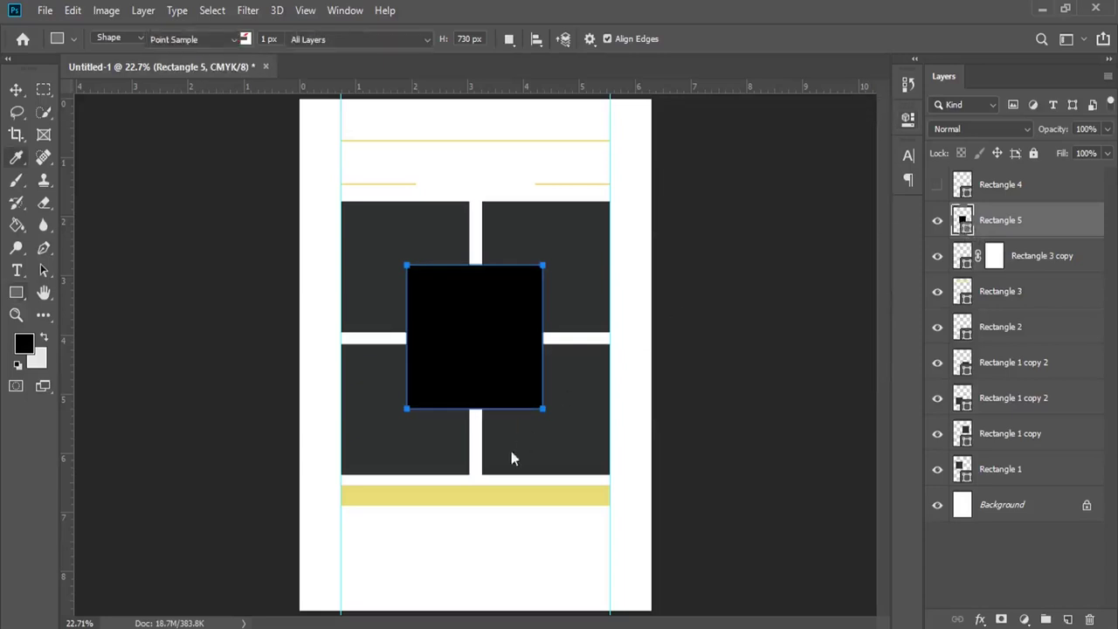
left_click(494, 491)
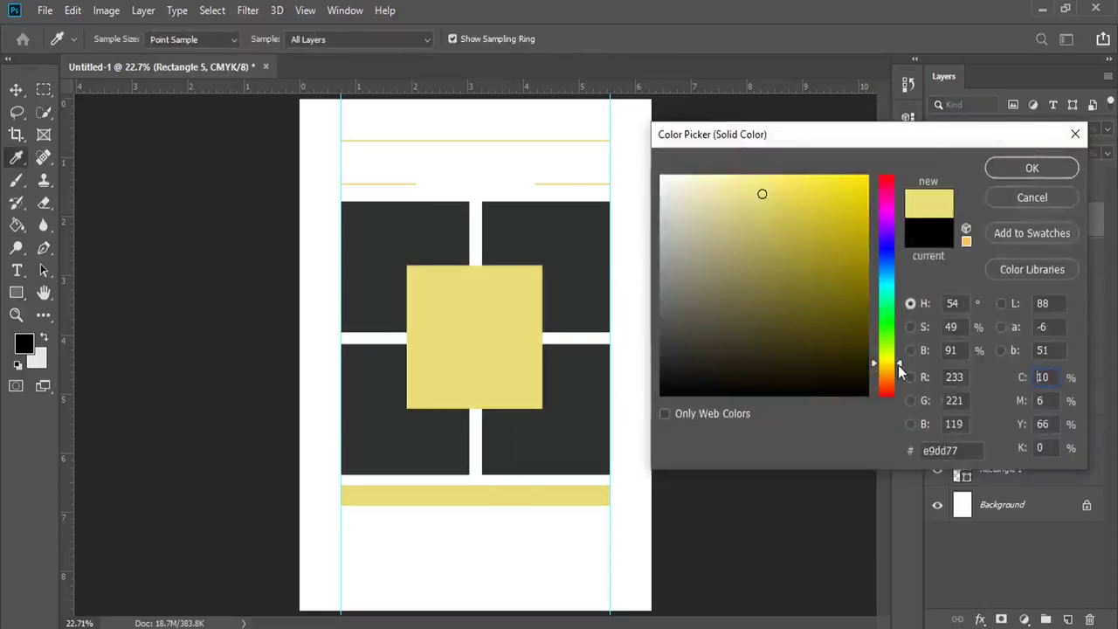
left_click(1016, 170)
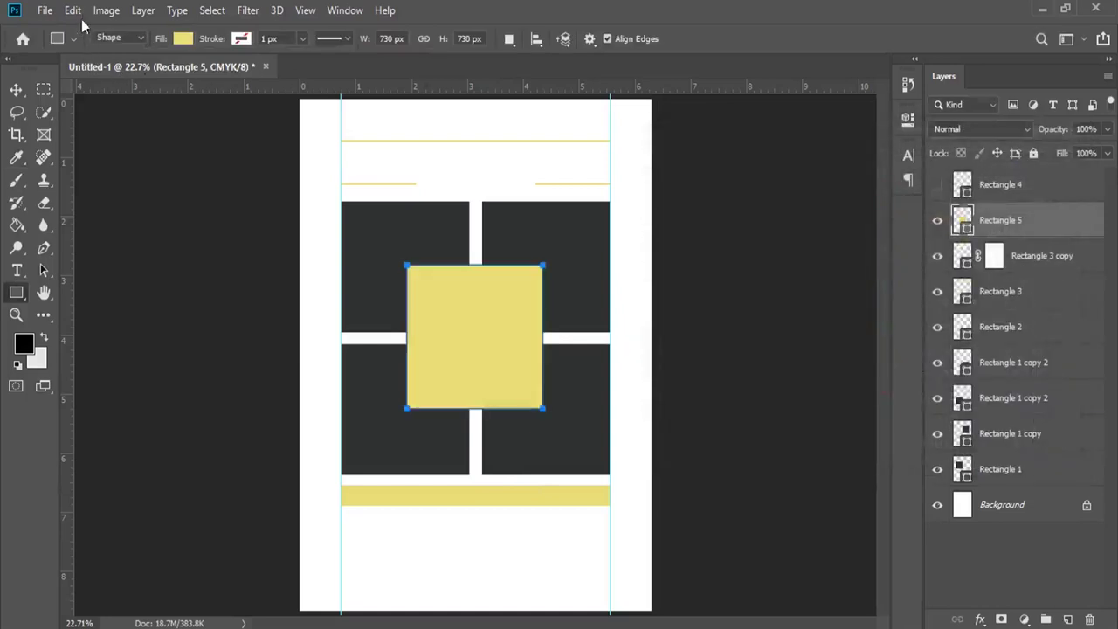
- Scale the square to 104% and rotate it -45° into a diamond
left_click(73, 9)
left_click(262, 384)
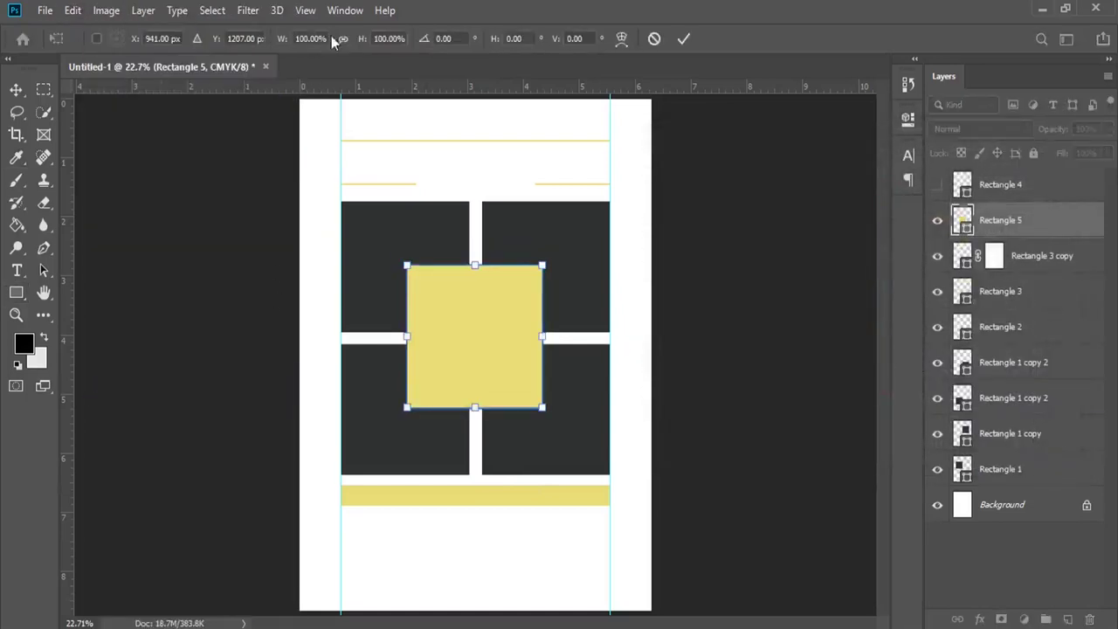
left_click_drag(279, 38, 282, 41)
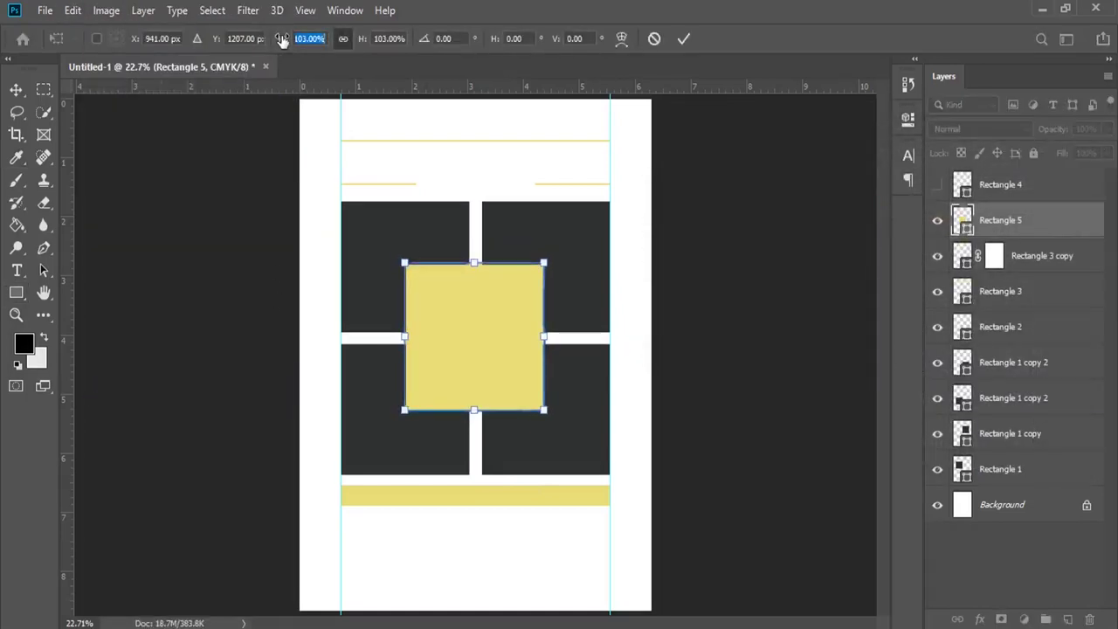
left_click_drag(552, 242, 450, 210)
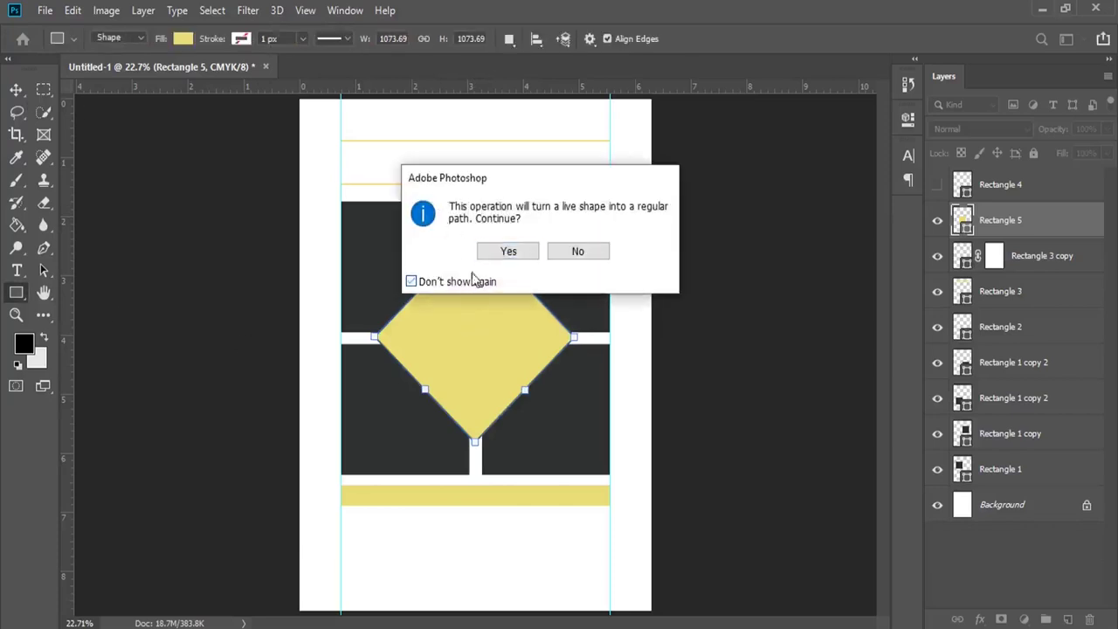
key("Return")
key("v")
right_click(548, 229)
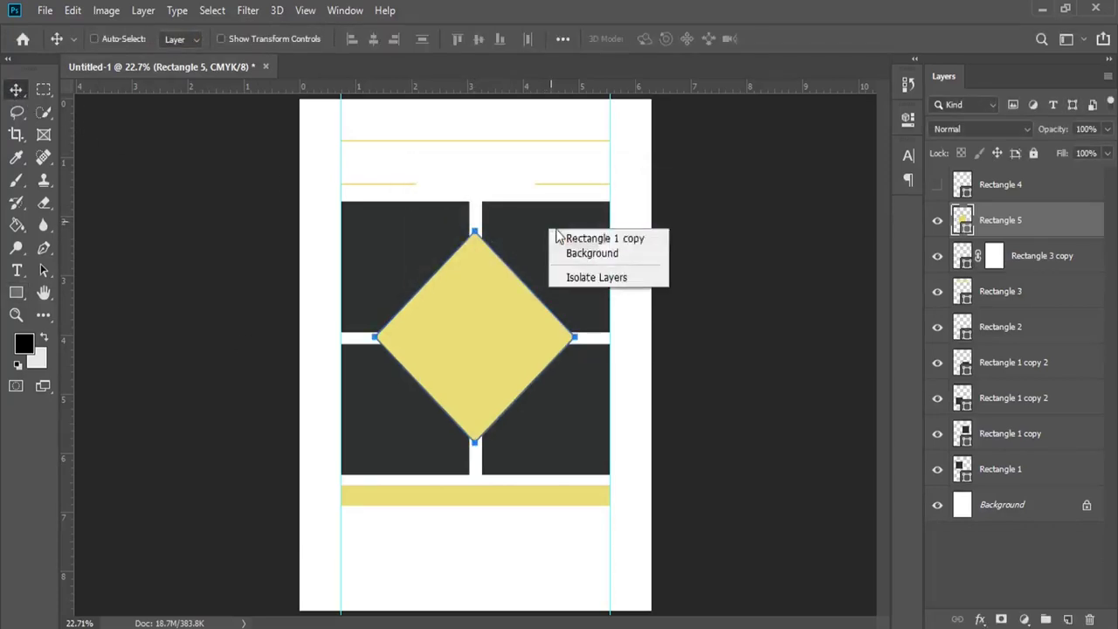
left_click(561, 238)
- Place the meat and potatoes photo over the top-right block and clip it to that block
key("alt+Tab")
left_click_drag(881, 489, 371, 610)
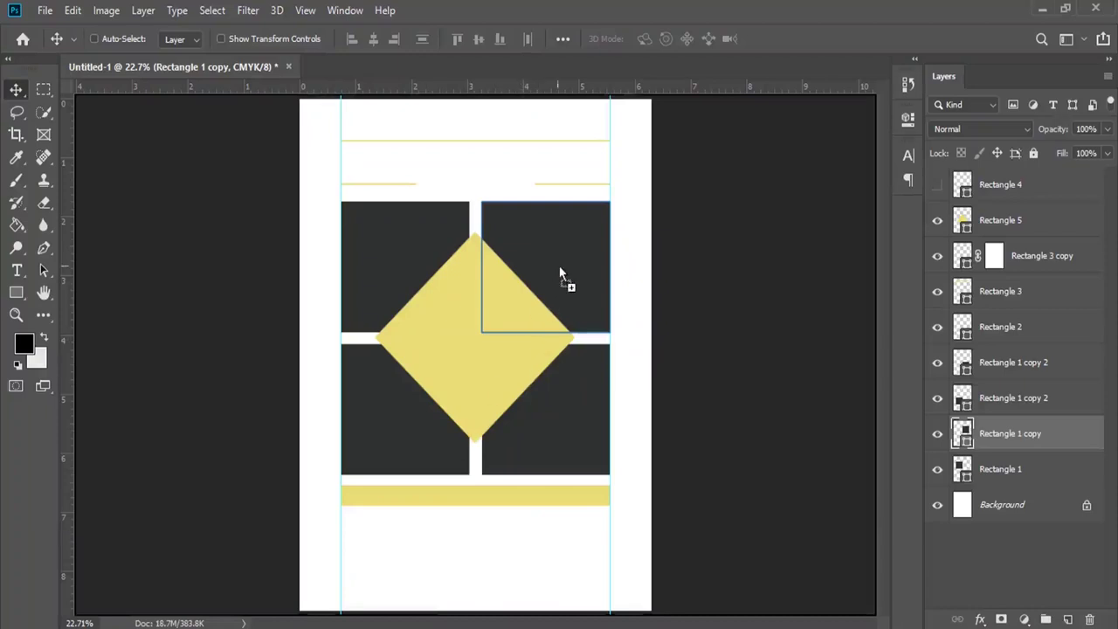
left_click_drag(371, 610, 562, 255)
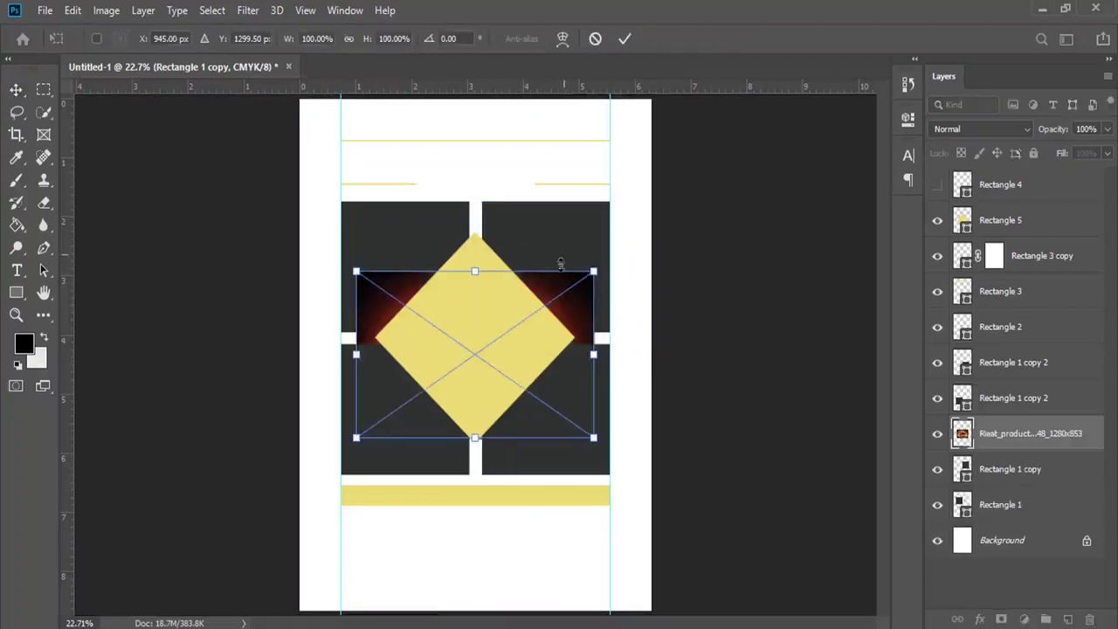
left_click_drag(514, 327, 596, 246)
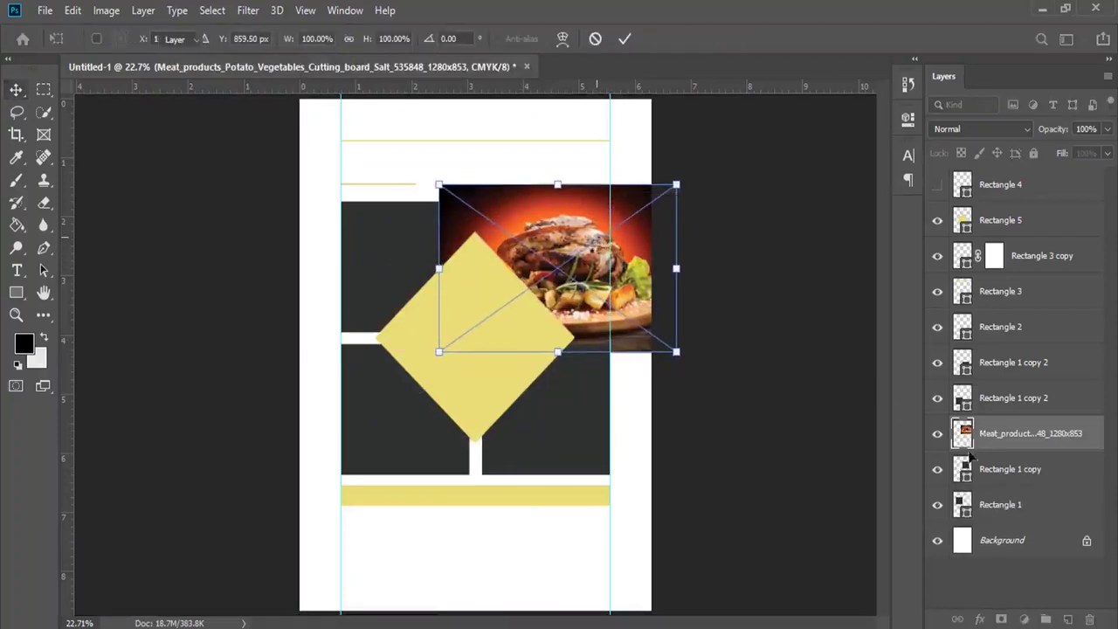
key("Return")
right_click(975, 367)
left_click(846, 374)
- Scale the clipped meat photo down to about 83% with Free Transform
right_click(569, 288)
key("Escape")
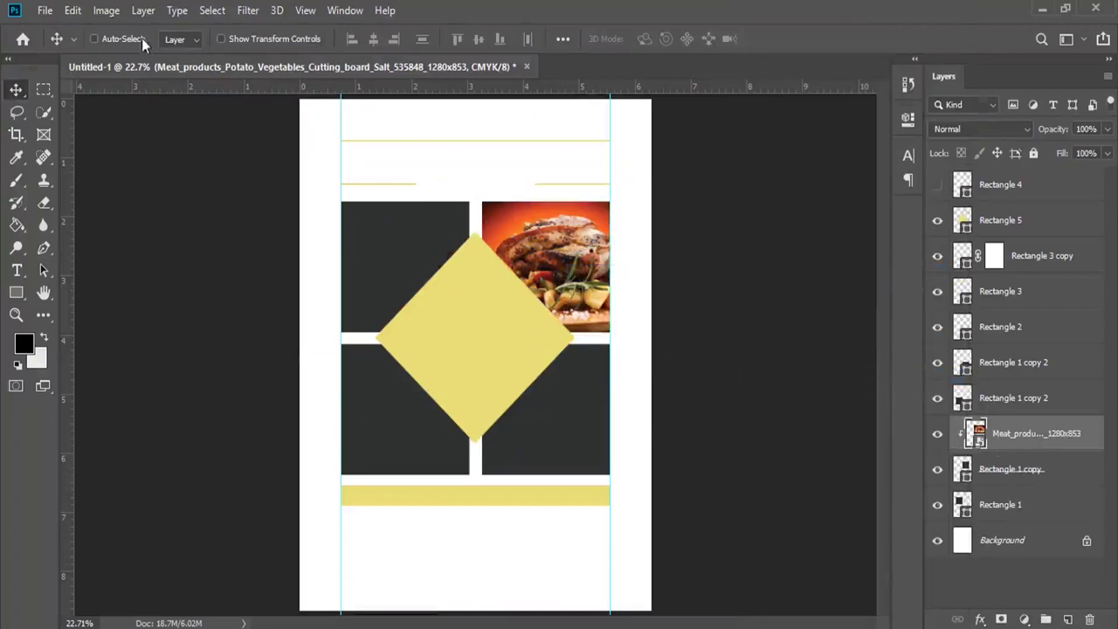
left_click(73, 10)
left_click(234, 385)
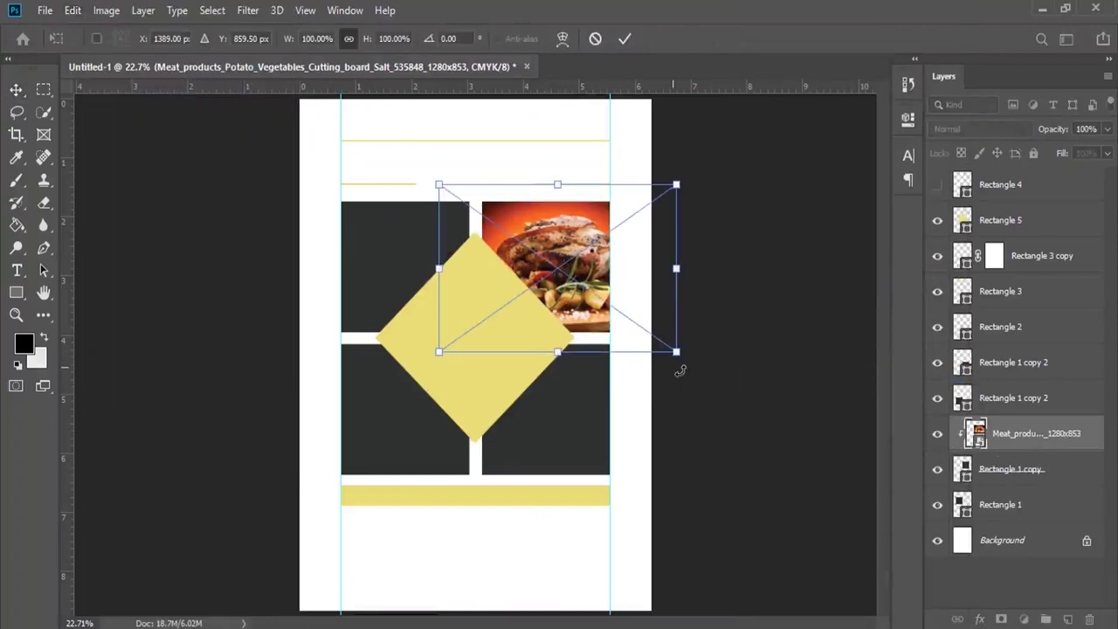
left_click_drag(678, 353, 655, 336)
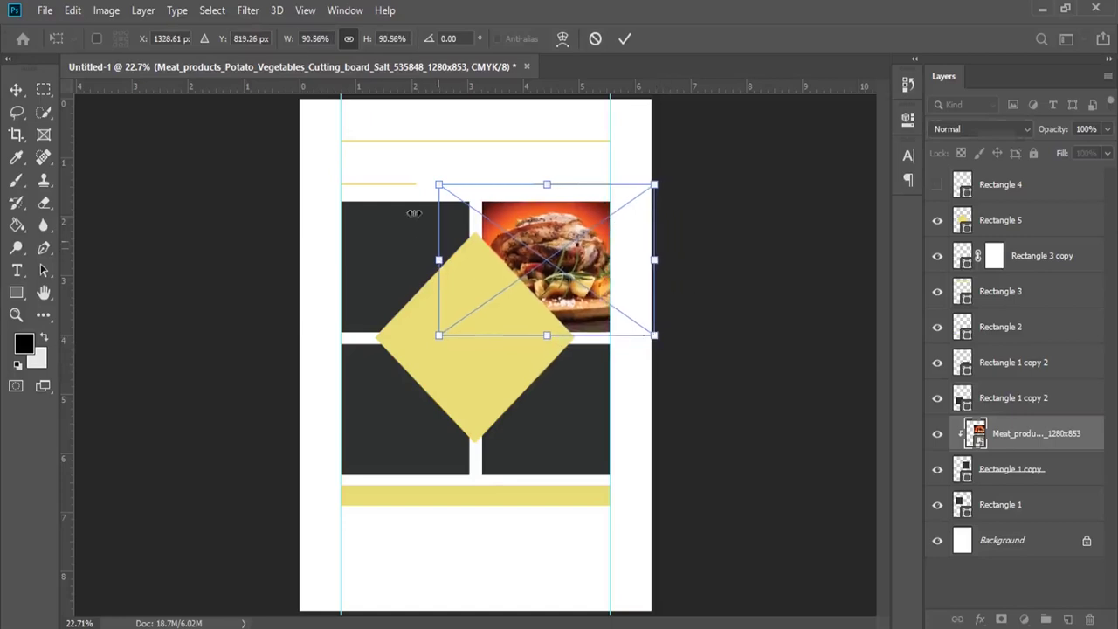
left_click_drag(434, 181, 456, 192)
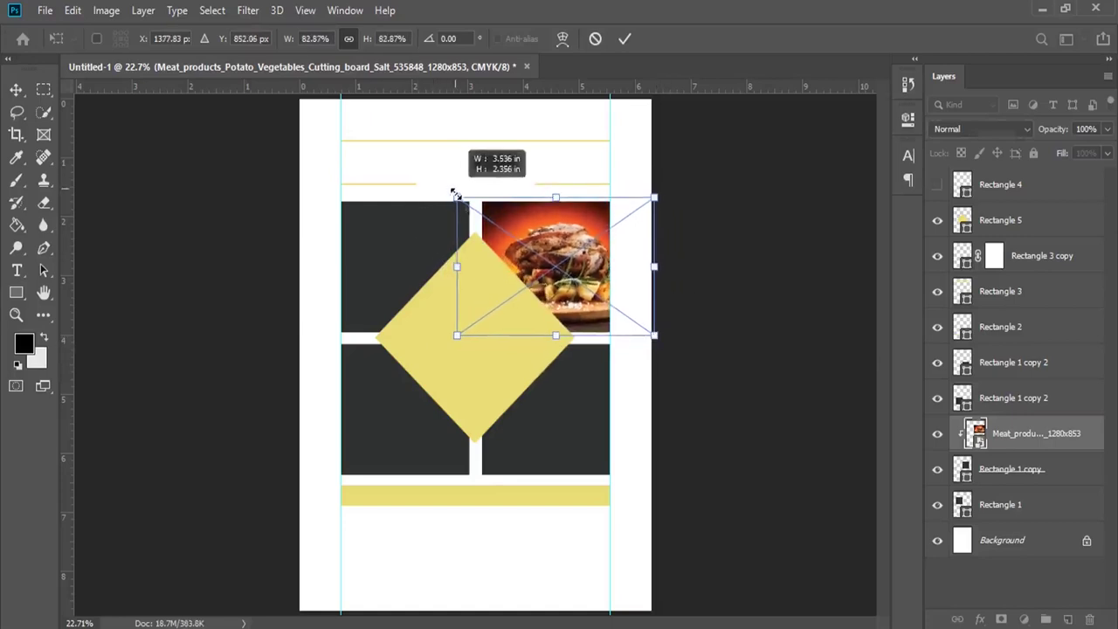
key("Return")
left_click(405, 250)
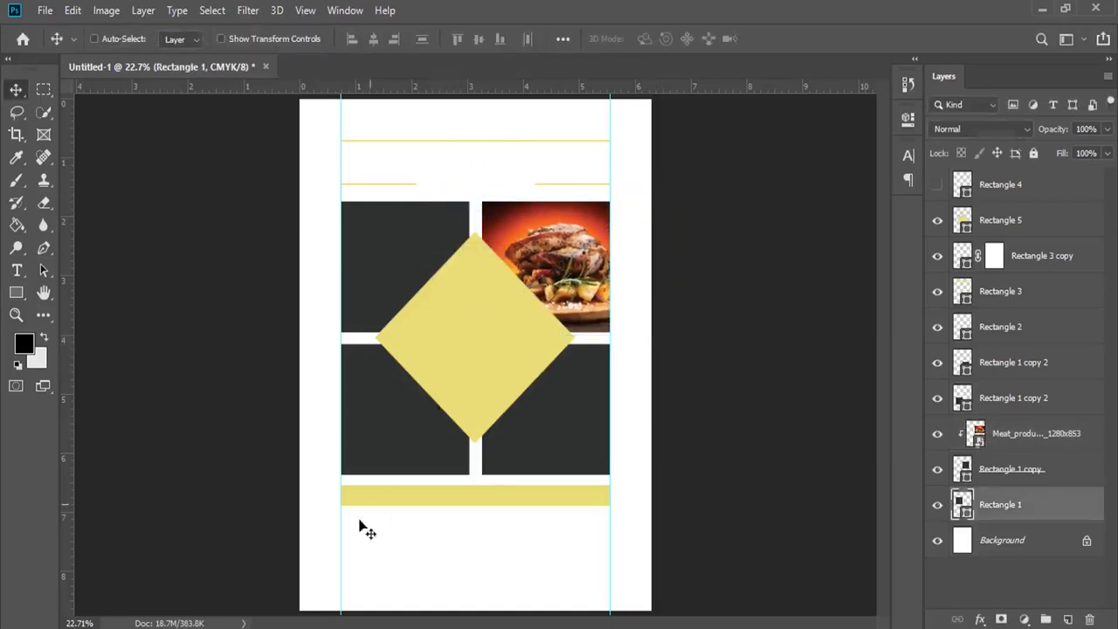
key("alt+Tab")
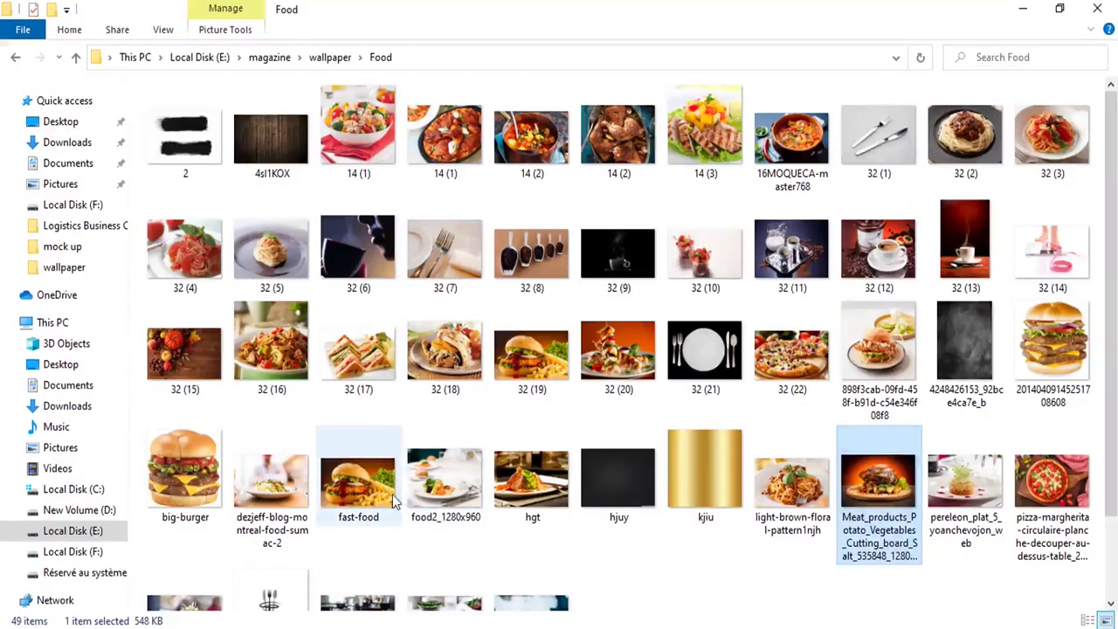
- Place the 32 (18) taco photo at about 23% in the top-left panel and clip it there
mouse_move(445, 349)
left_mouse_down()
mouse_move(388, 607)
mouse_move(394, 288)
left_mouse_up()
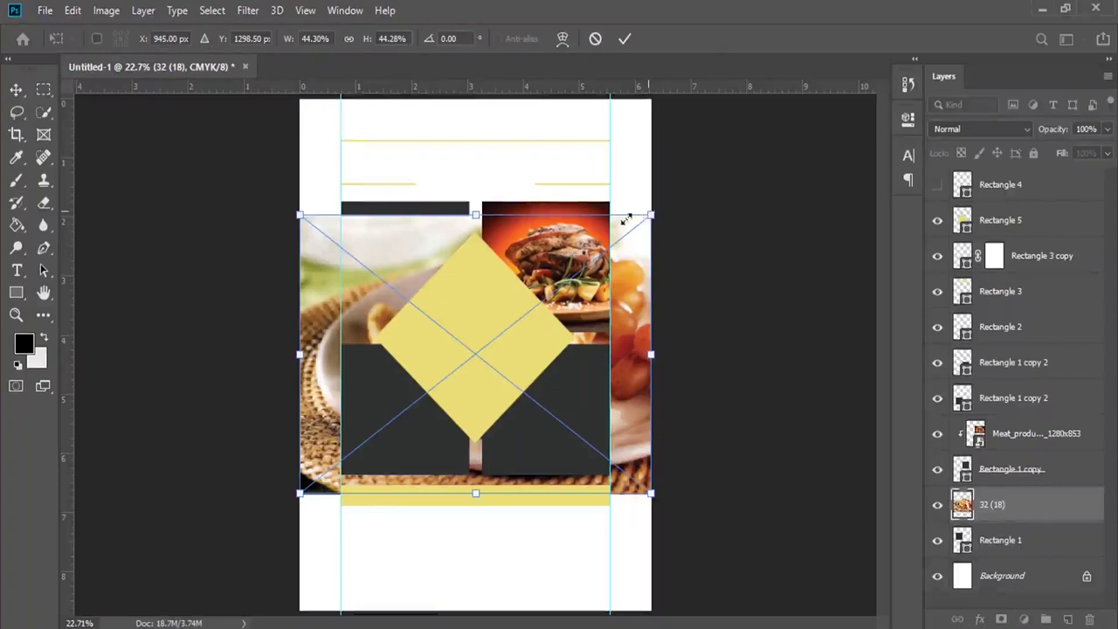
left_click_drag(499, 269, 457, 281)
mouse_move(425, 370)
left_mouse_down()
mouse_move(441, 253)
mouse_move(430, 250)
left_mouse_up()
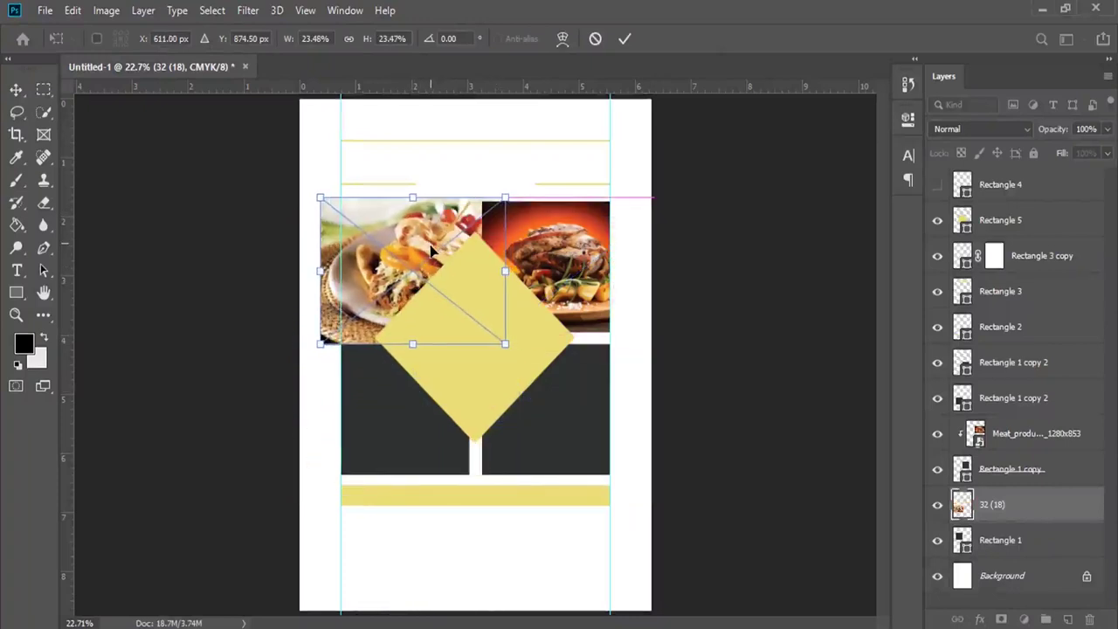
left_click(716, 404)
right_click(1018, 513)
left_click(874, 373)
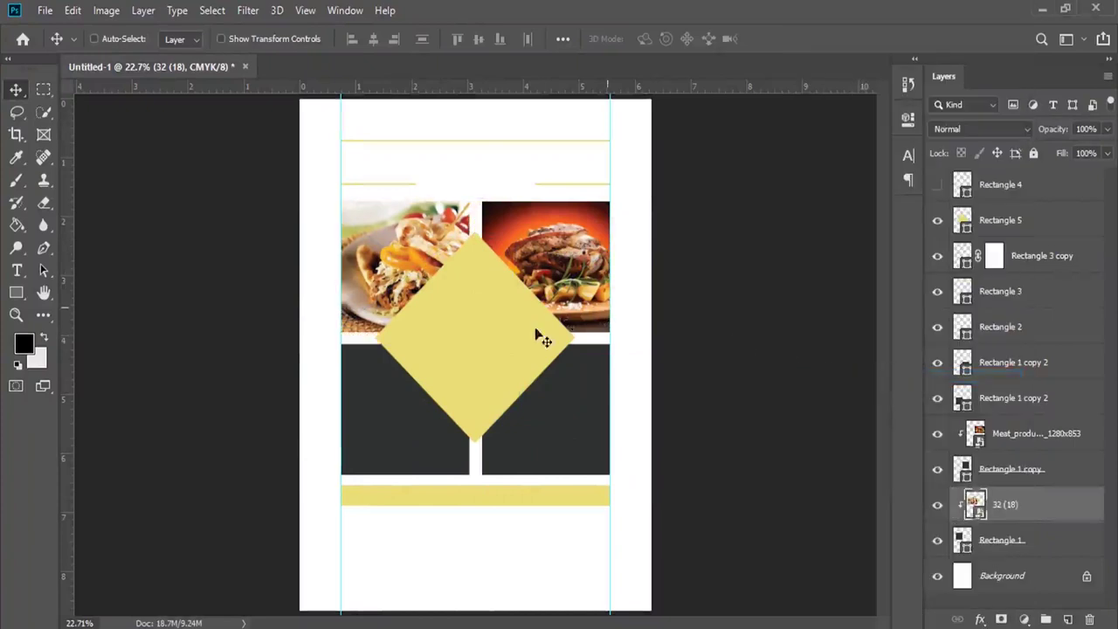
- Place the 32 (22) pizza photo, scaled down, into the bottom-right panel and clip it
right_click(585, 408)
left_click(607, 420)
key("alt+Tab")
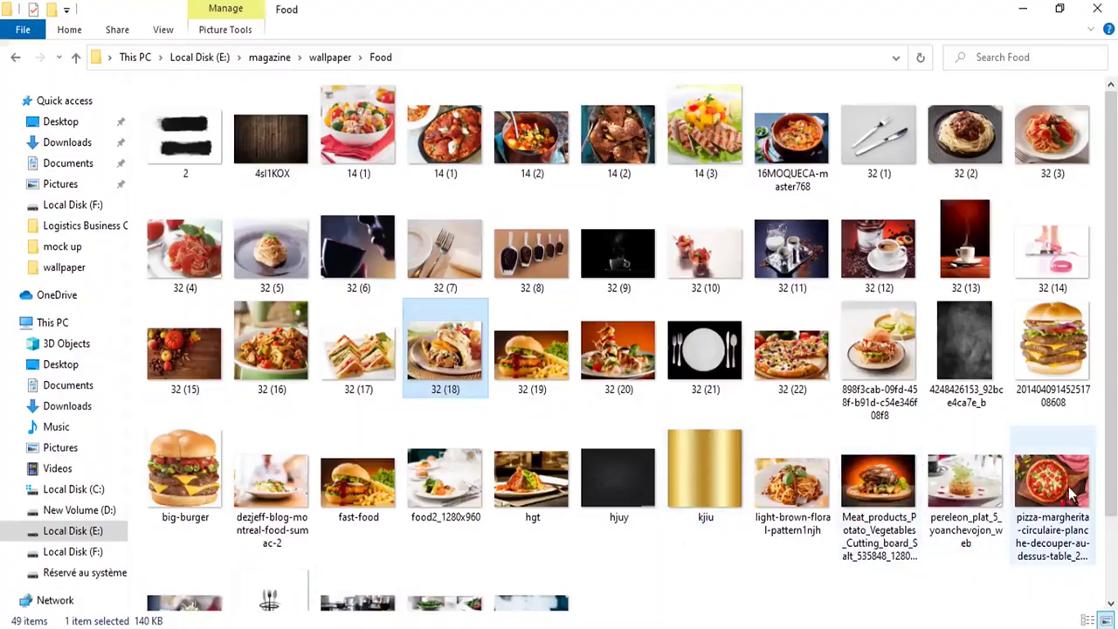
mouse_move(791, 351)
left_mouse_down()
mouse_move(465, 531)
mouse_move(553, 369)
left_mouse_up()
left_click_drag(654, 239, 511, 334)
left_click_drag(444, 370, 606, 377)
key("Return")
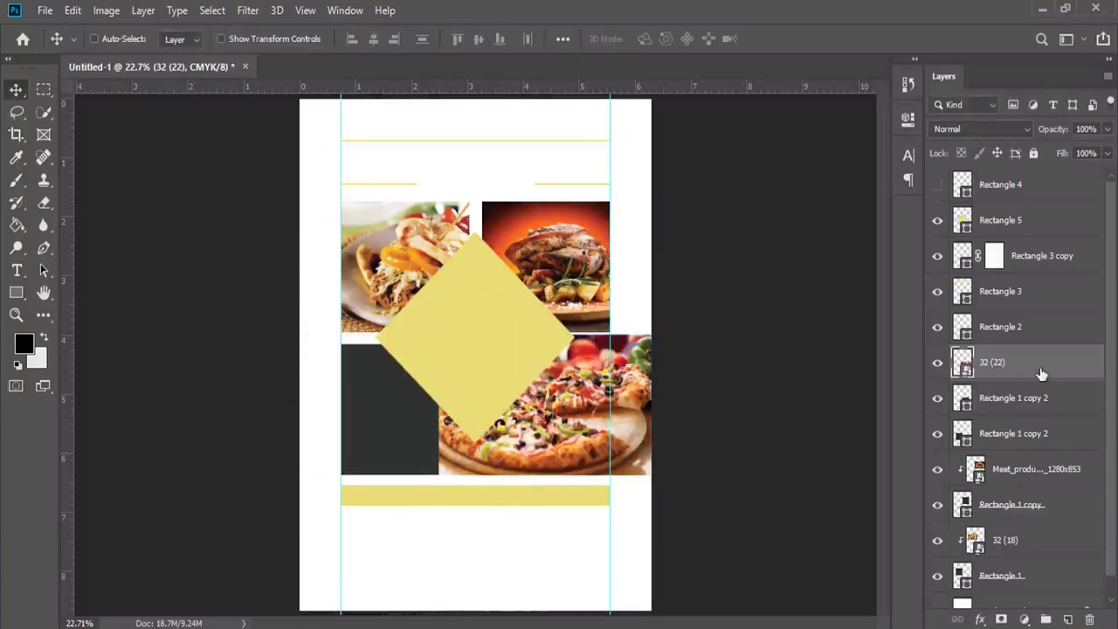
right_click(982, 367)
left_click(864, 393)
- Place the 32 (16) pasta photo, scaled down, into the bottom-left panel and clip it
right_click(396, 402)
left_click(397, 402)
key("alt+Tab")
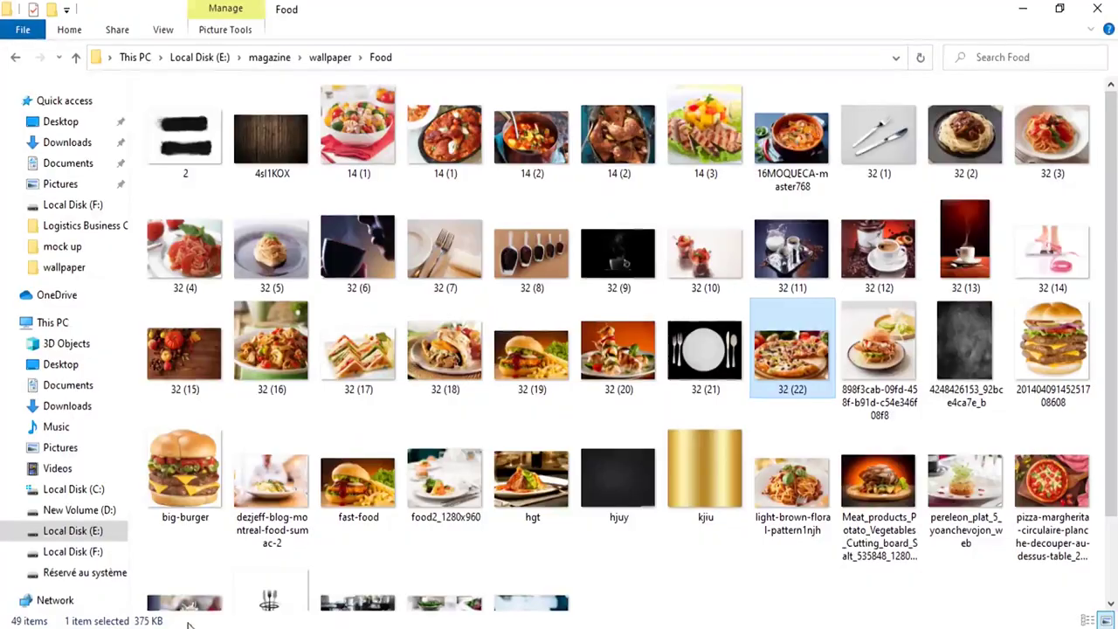
mouse_move(272, 385)
left_mouse_down()
mouse_move(388, 611)
mouse_move(399, 382)
left_mouse_up()
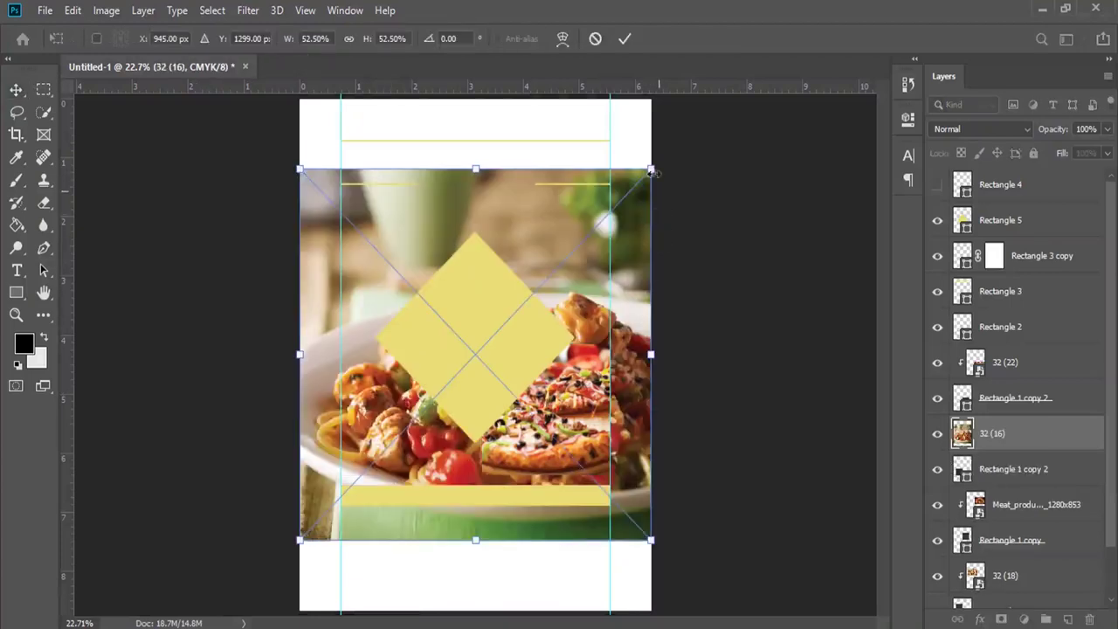
mouse_move(654, 173)
left_mouse_down()
mouse_move(501, 259)
mouse_move(426, 346)
left_mouse_up()
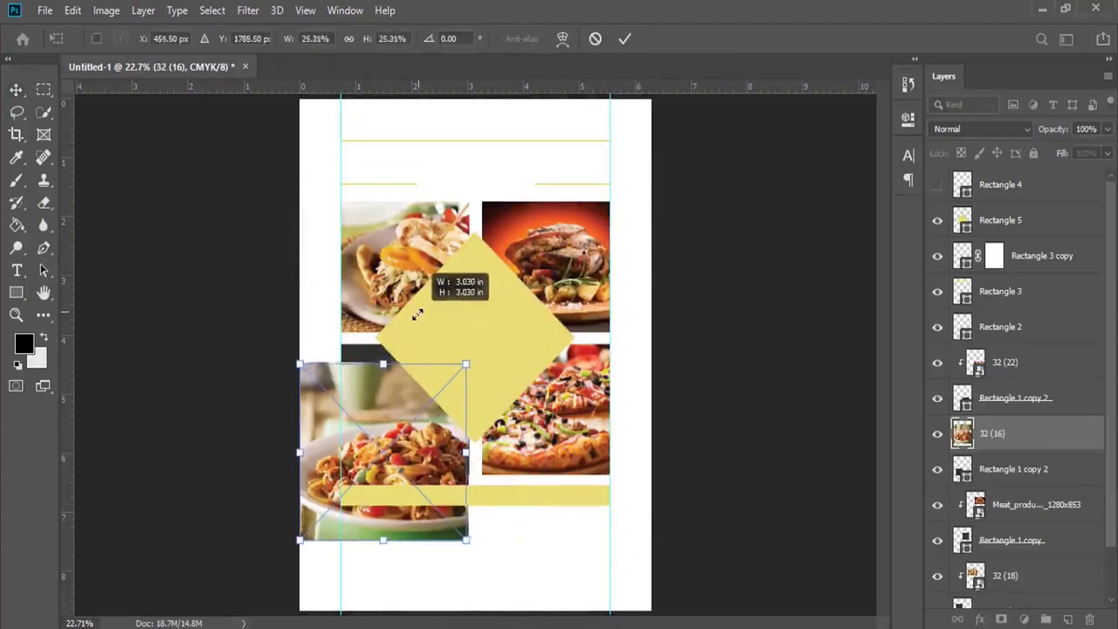
left_click_drag(380, 398, 395, 348)
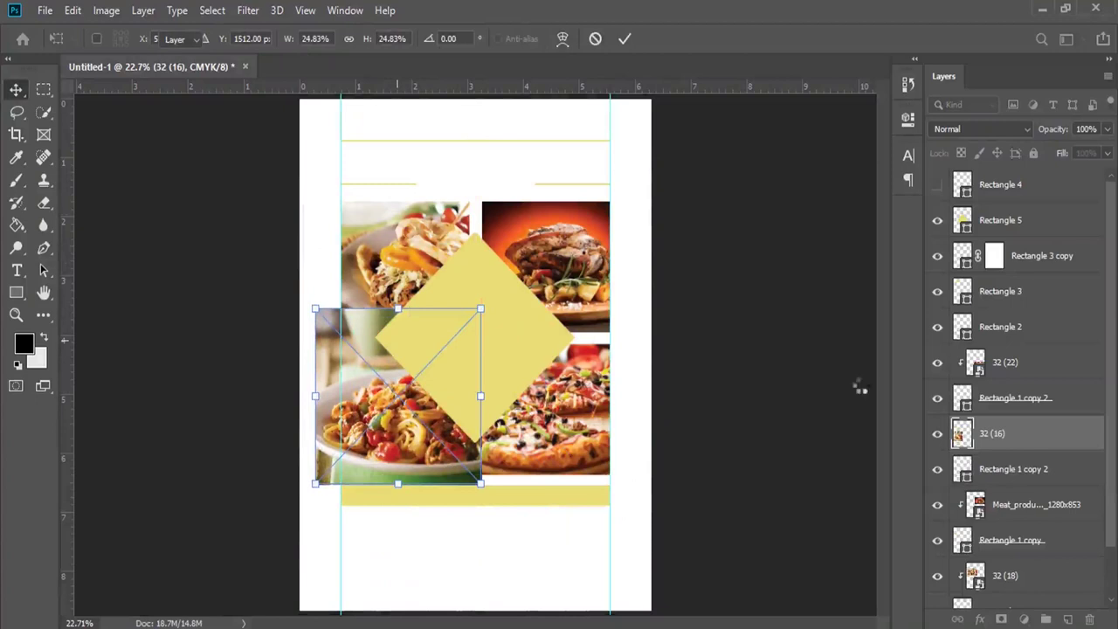
key("Return")
right_click(1031, 434)
left_click(864, 376)
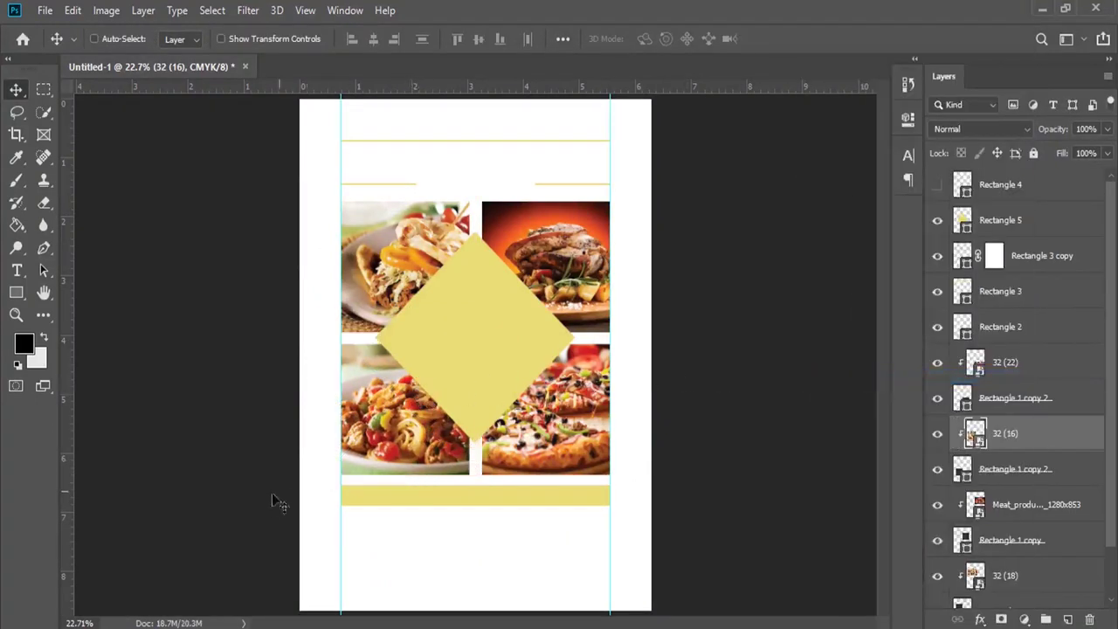
right_click(465, 349)
left_click(515, 333)
- Drag the hgt steak photo from File Explorer's Food folder onto the flyer as a new layer
key("alt+Tab")
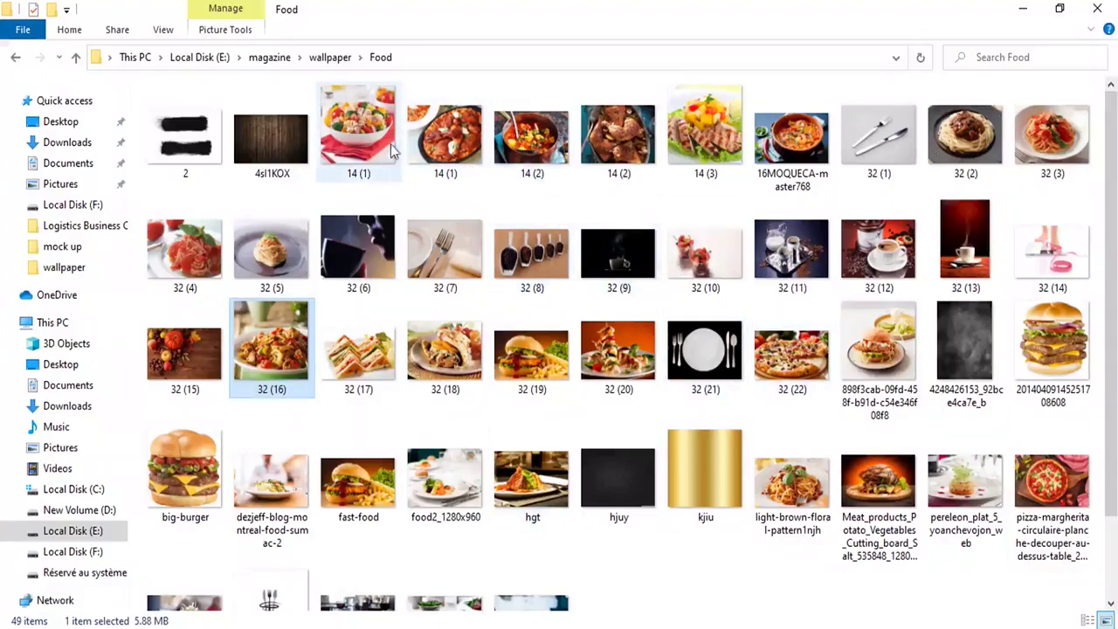
mouse_move(527, 498)
left_mouse_down()
mouse_move(400, 578)
mouse_move(492, 343)
mouse_move(541, 320)
left_mouse_up()
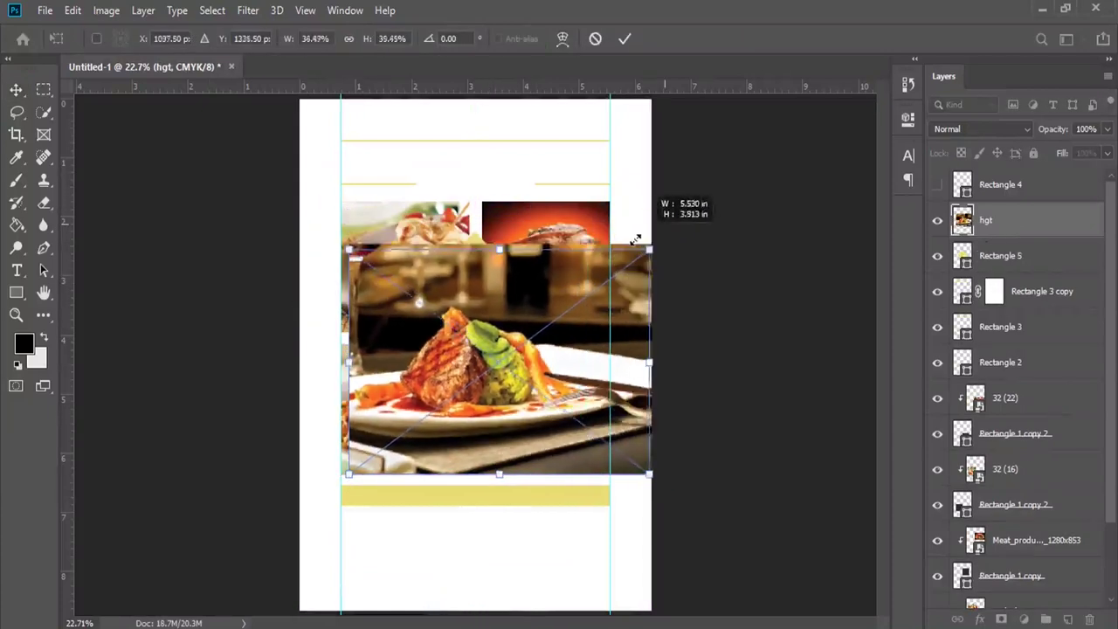
- Scale the hgt photo over the central diamond and clip it to the diamond
left_click_drag(700, 210, 622, 270)
left_click_drag(516, 322, 537, 284)
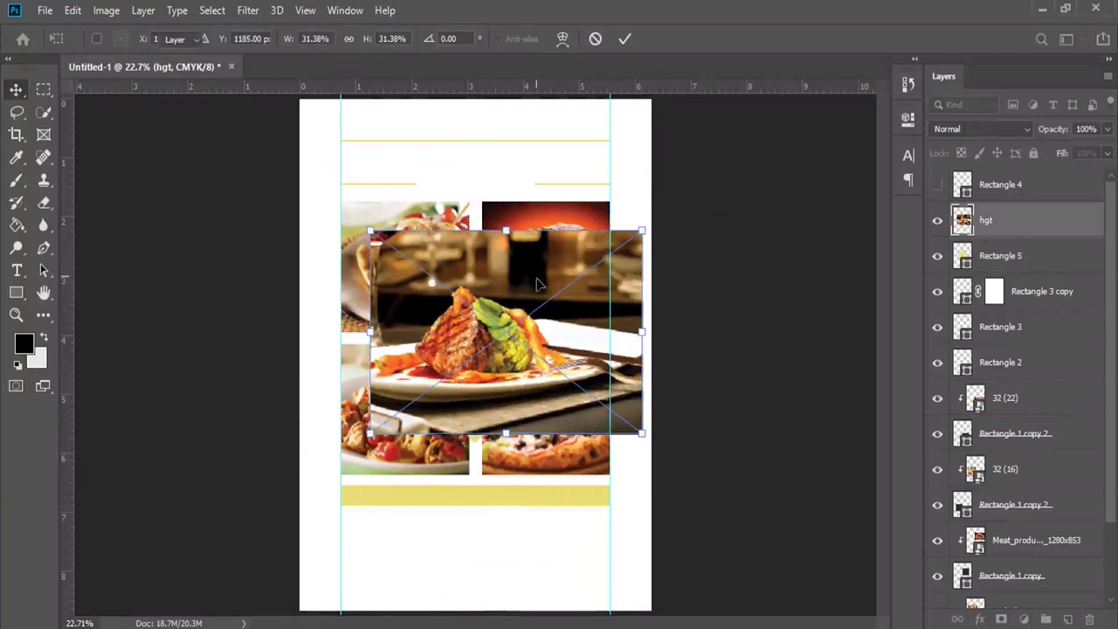
key("Return")
right_click(1017, 229)
left_click(891, 377)
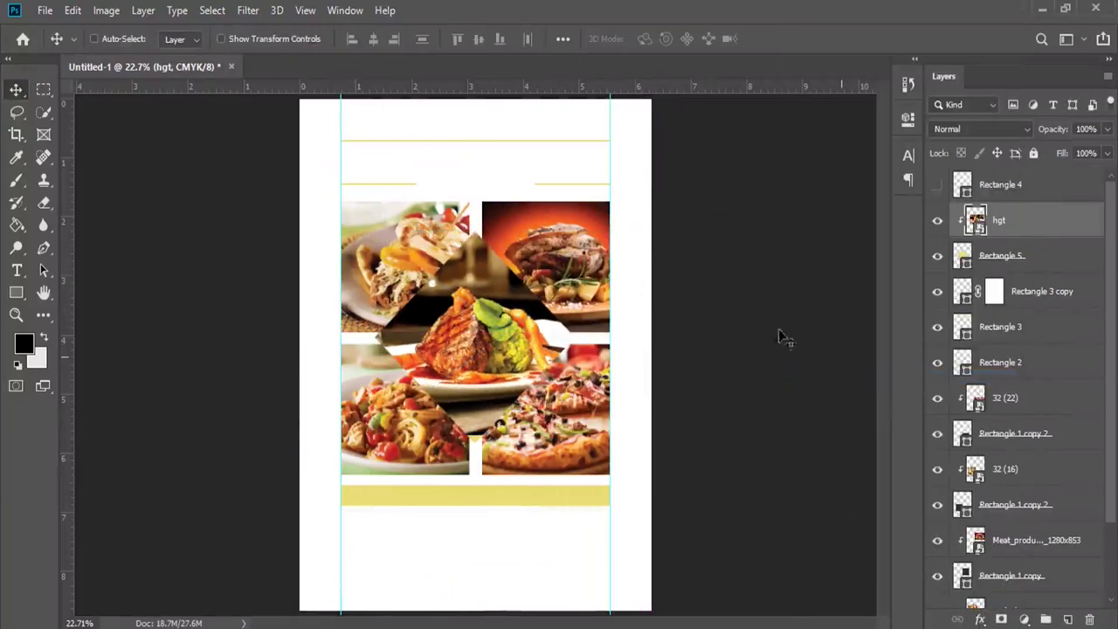
- Enlarge the clipped hgt photo to about 33% so it fills the diamond
left_click(73, 10)
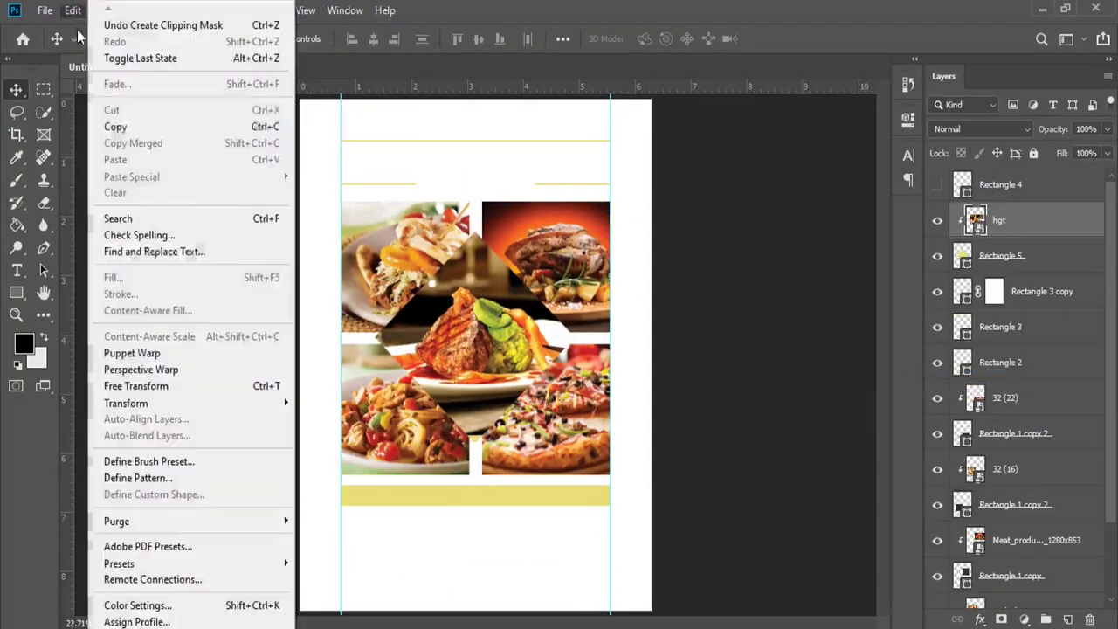
left_click(140, 384)
left_click_drag(641, 433, 661, 445)
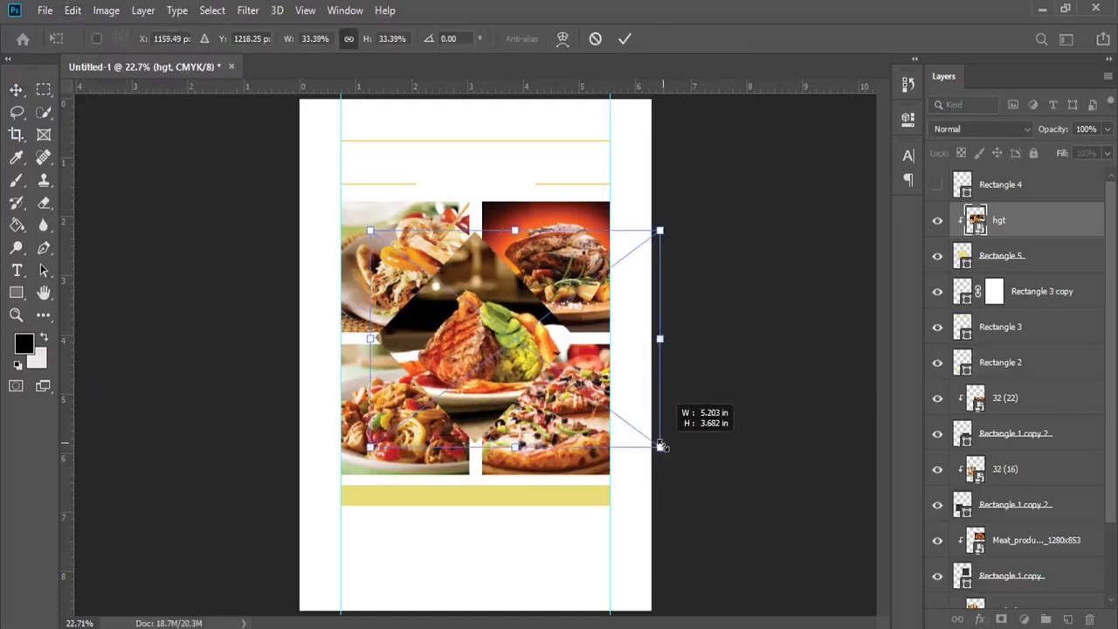
key("Return")
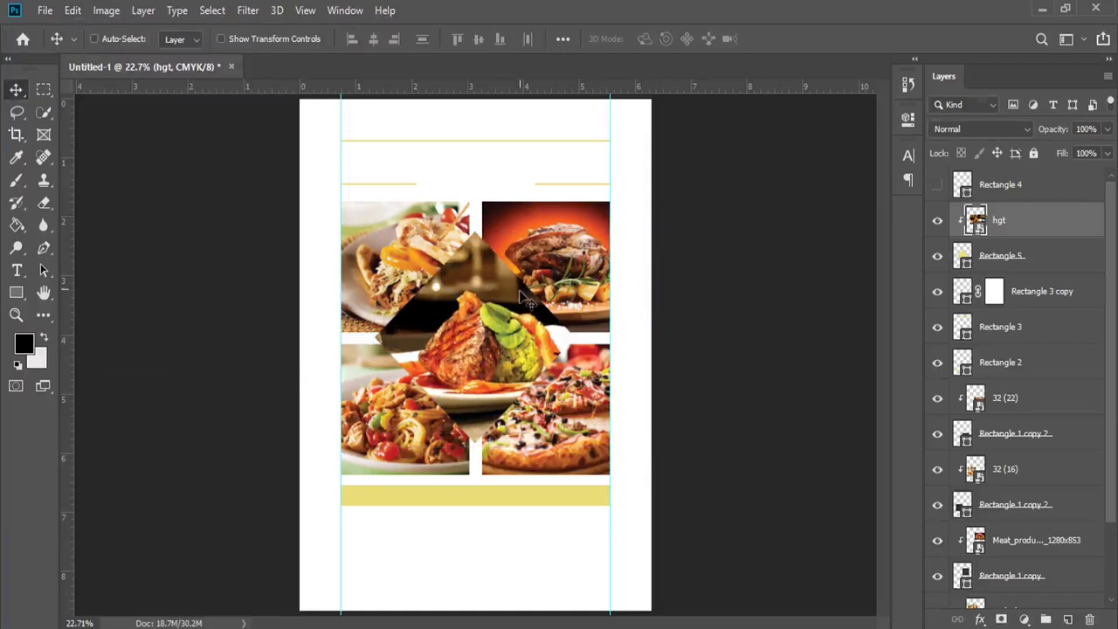
right_click(528, 301)
left_click(528, 302)
right_click(569, 537)
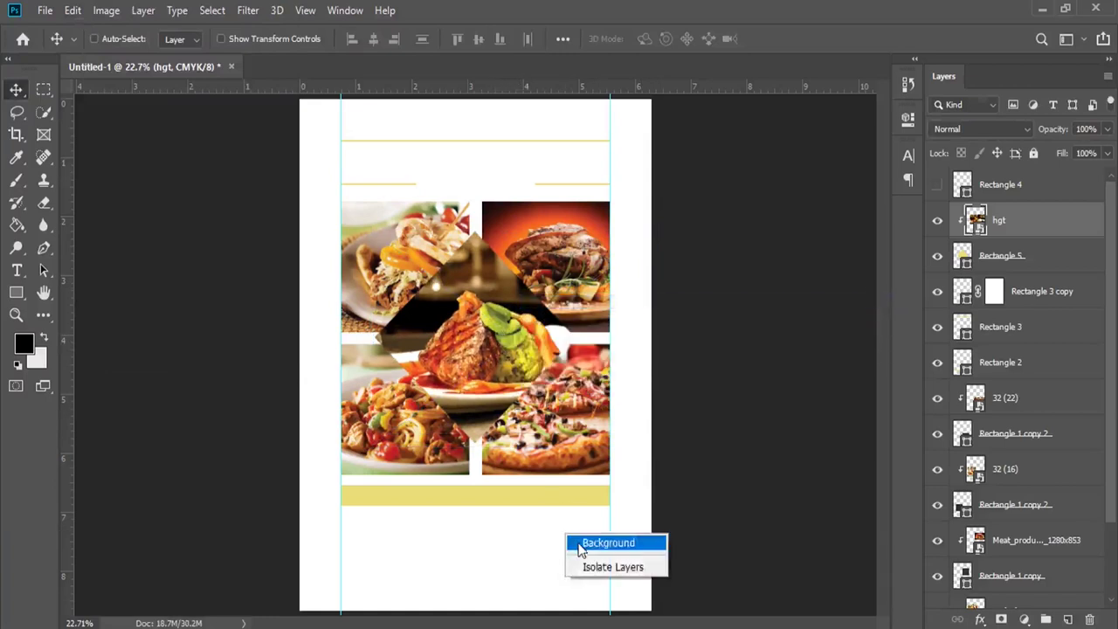
- Add a new layer above Background and set the foreground colour to dark navy
left_click(578, 545)
left_click(1068, 620)
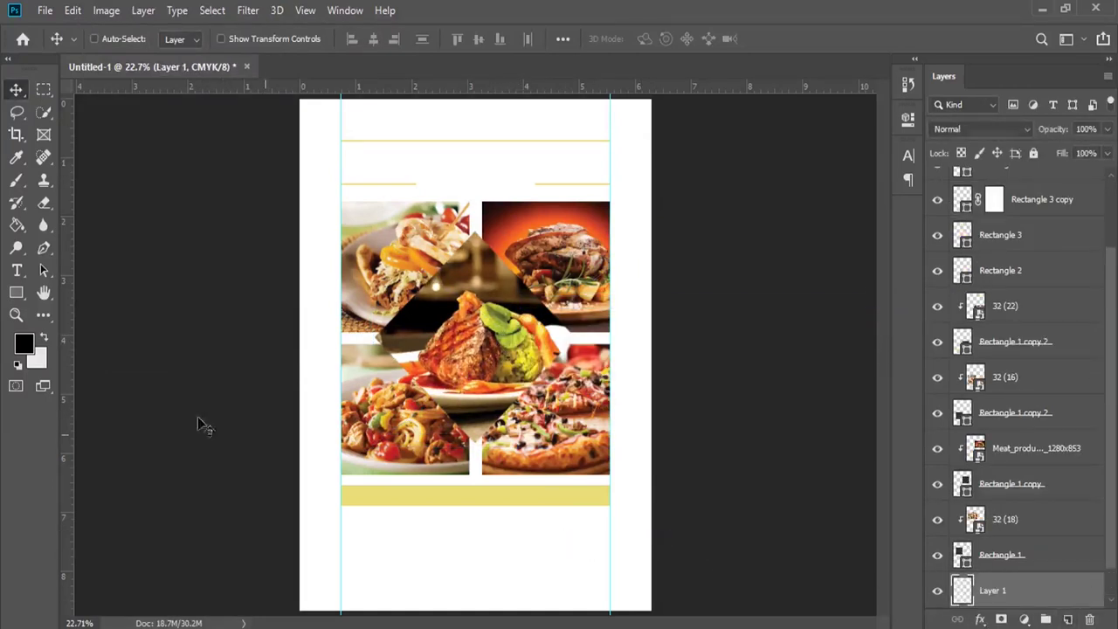
left_click(23, 343)
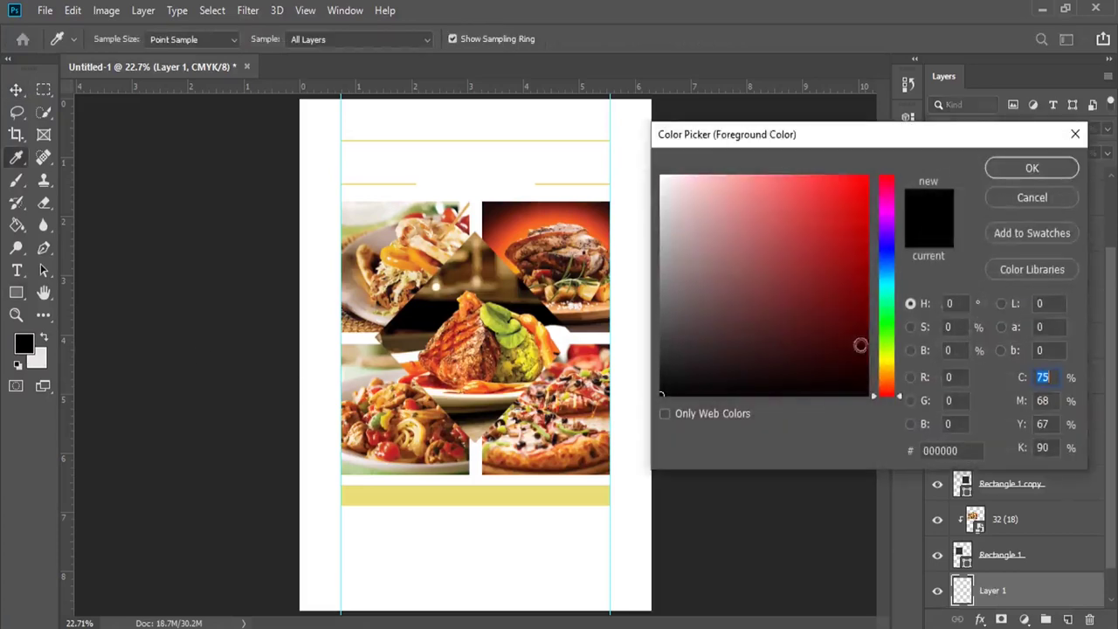
left_click(889, 255)
left_click(793, 335)
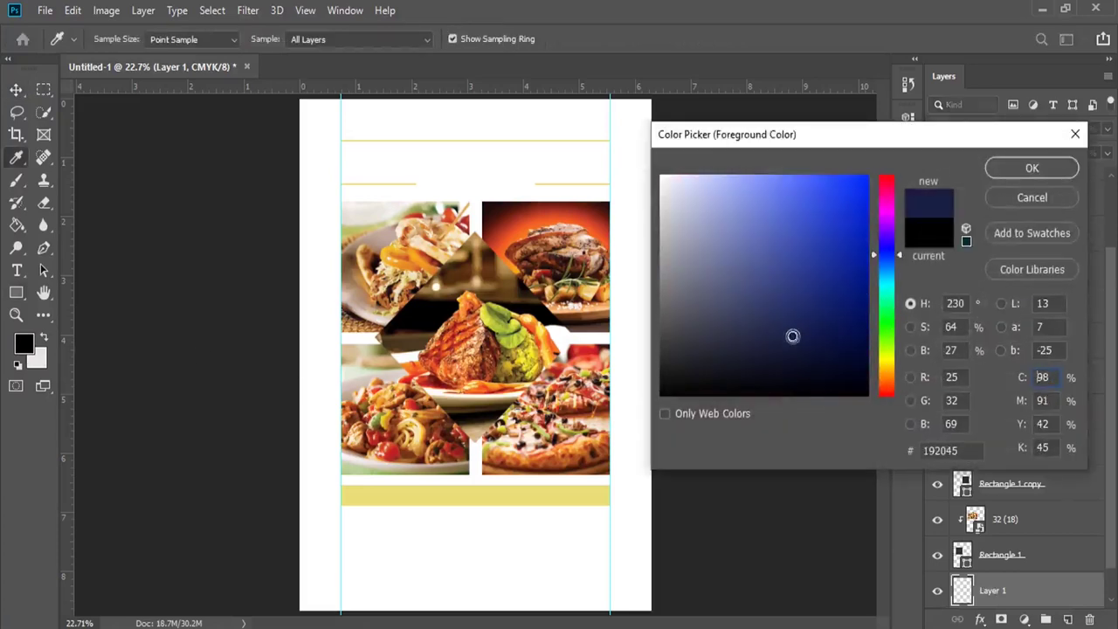
left_click(1018, 164)
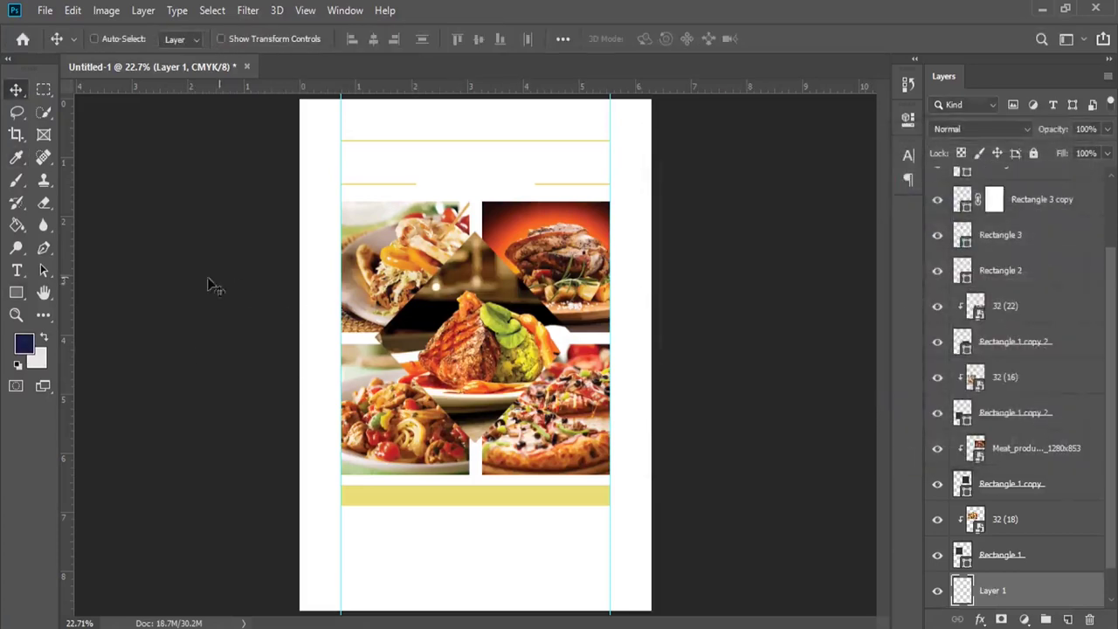
left_click(48, 314)
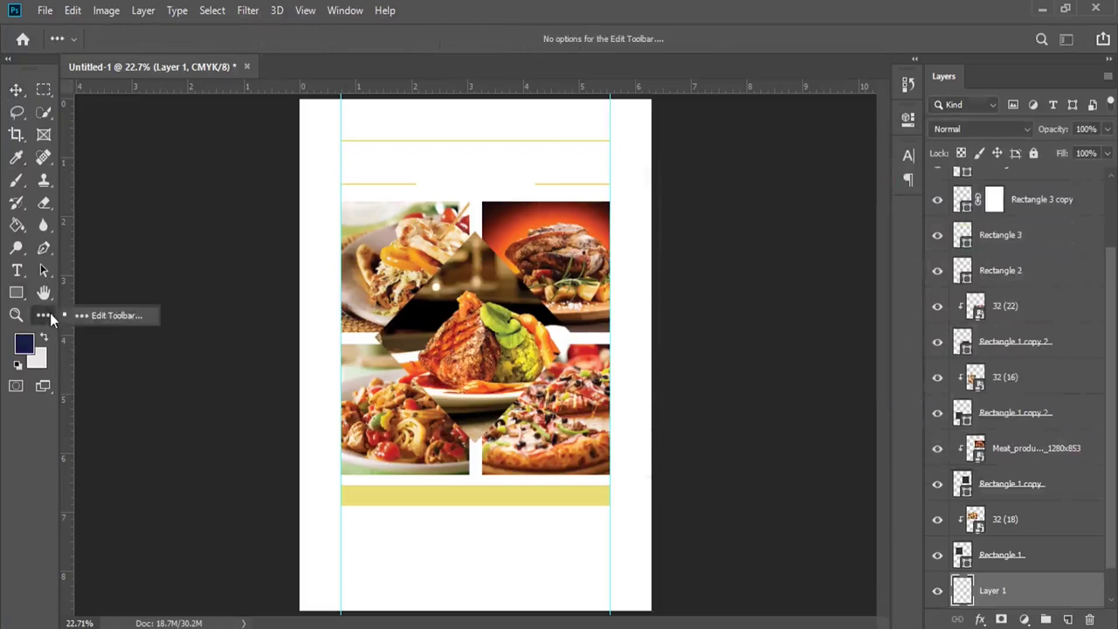
- Fill the new layer with navy using the Paint Bucket, refined to #131831
left_click(17, 226)
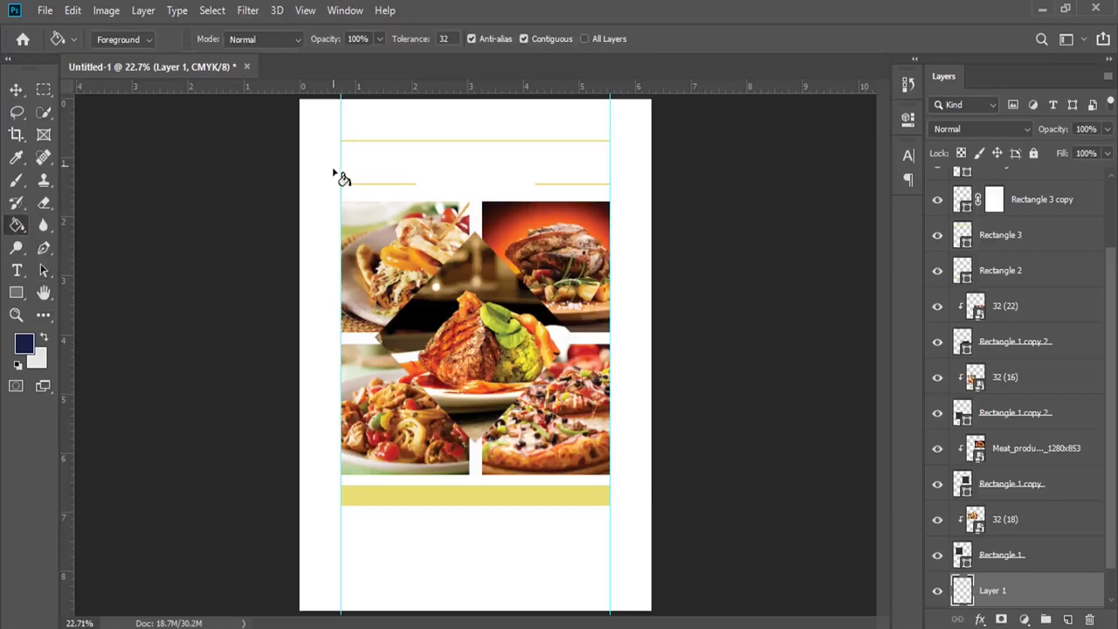
left_click(337, 174)
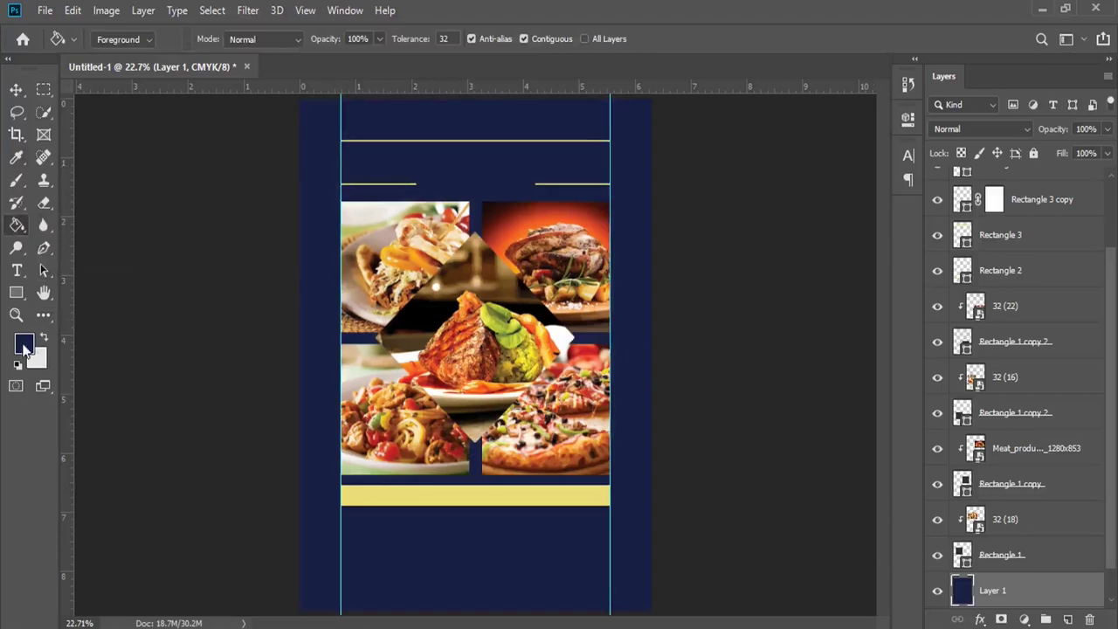
left_click(24, 344)
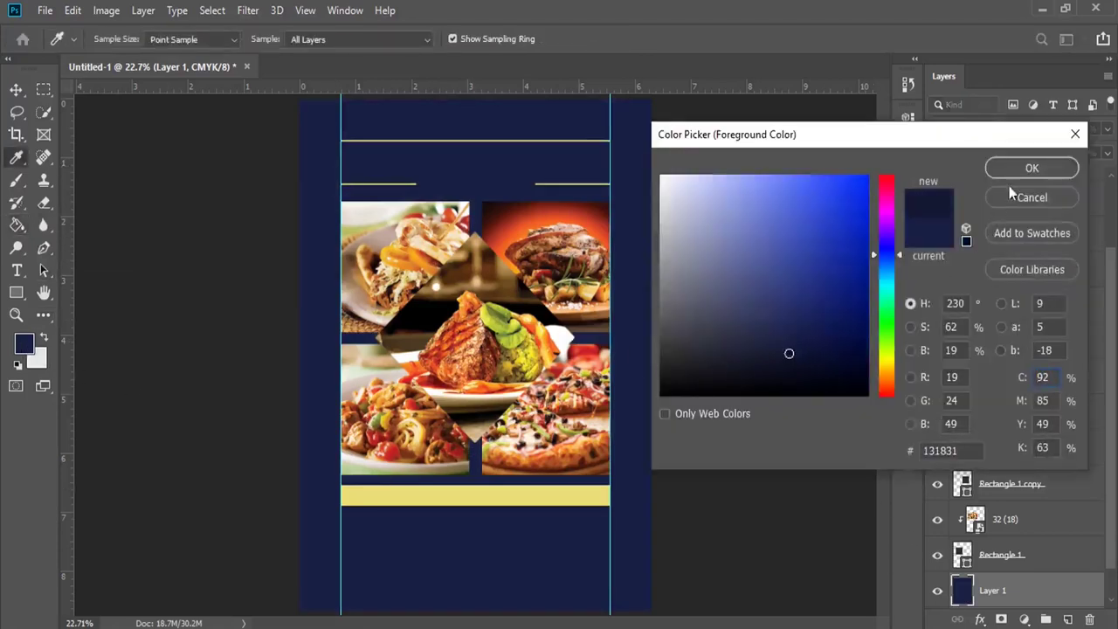
left_click(1031, 168)
left_click(319, 325)
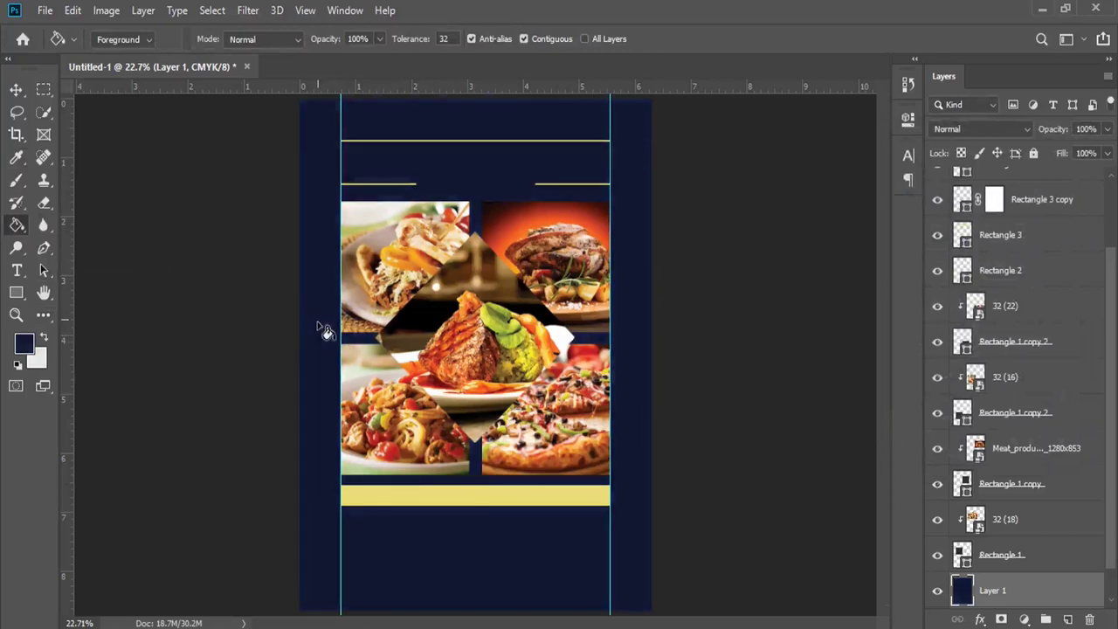
left_click(16, 91)
right_click(483, 312)
- Give the diamond photo a 24 px Stroke in the dark navy sampled from the background
left_click(502, 322)
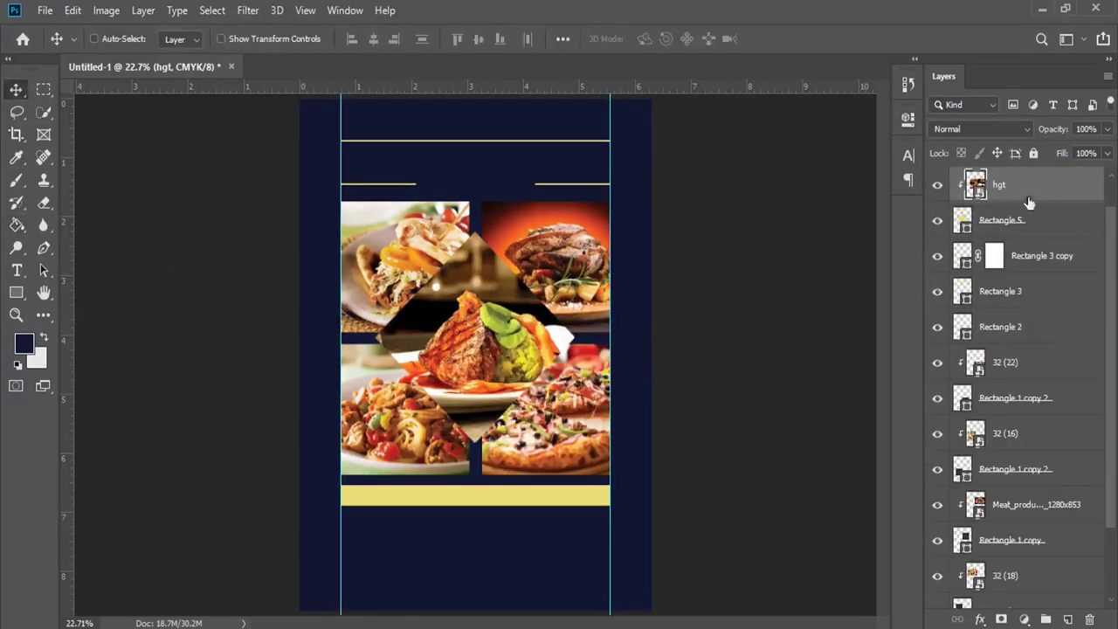
right_click(1025, 226)
left_click(840, 28)
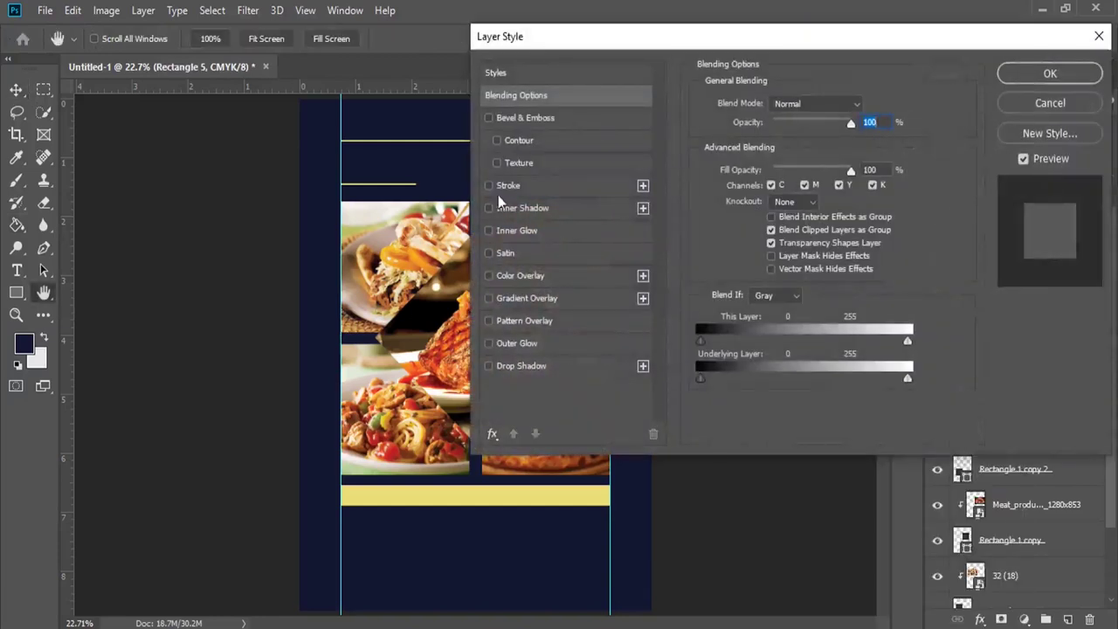
left_click(514, 187)
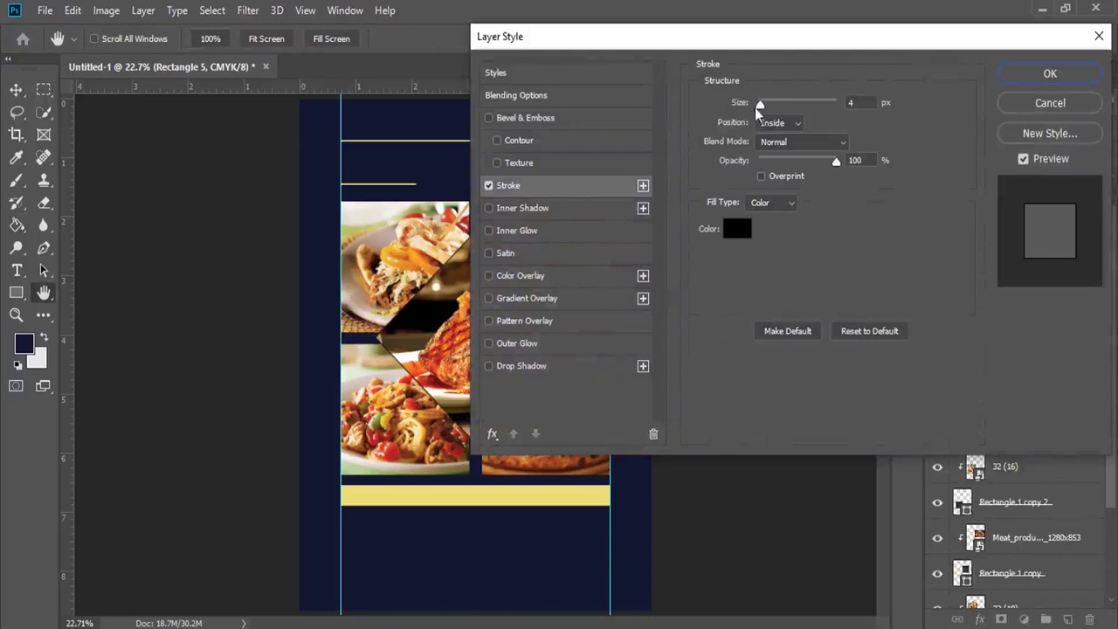
left_click_drag(767, 104, 769, 104)
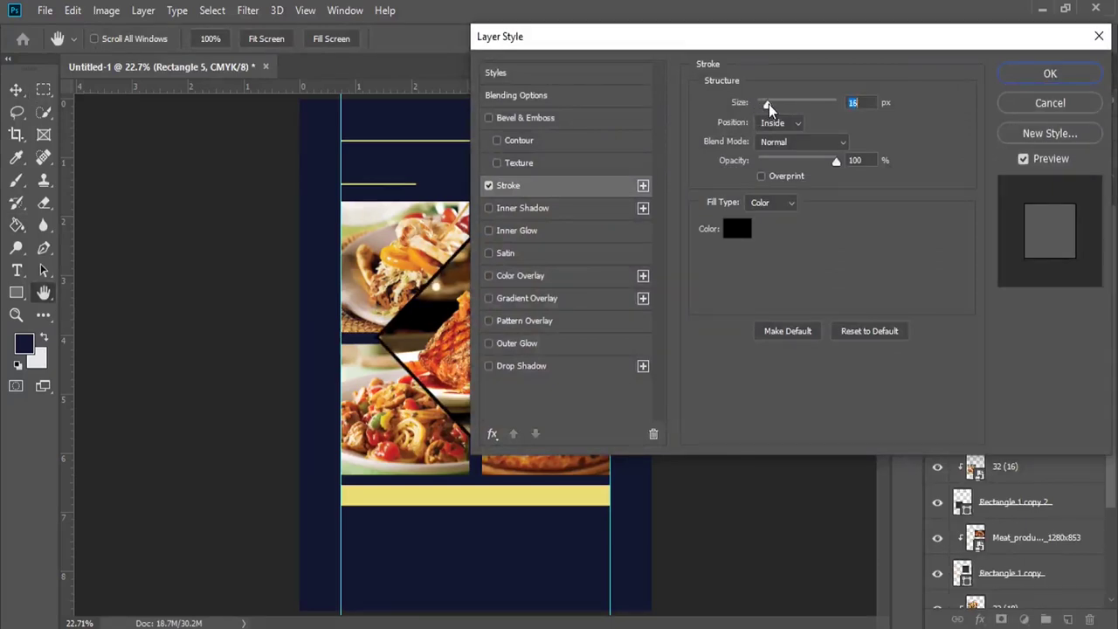
left_click_drag(769, 104, 771, 104)
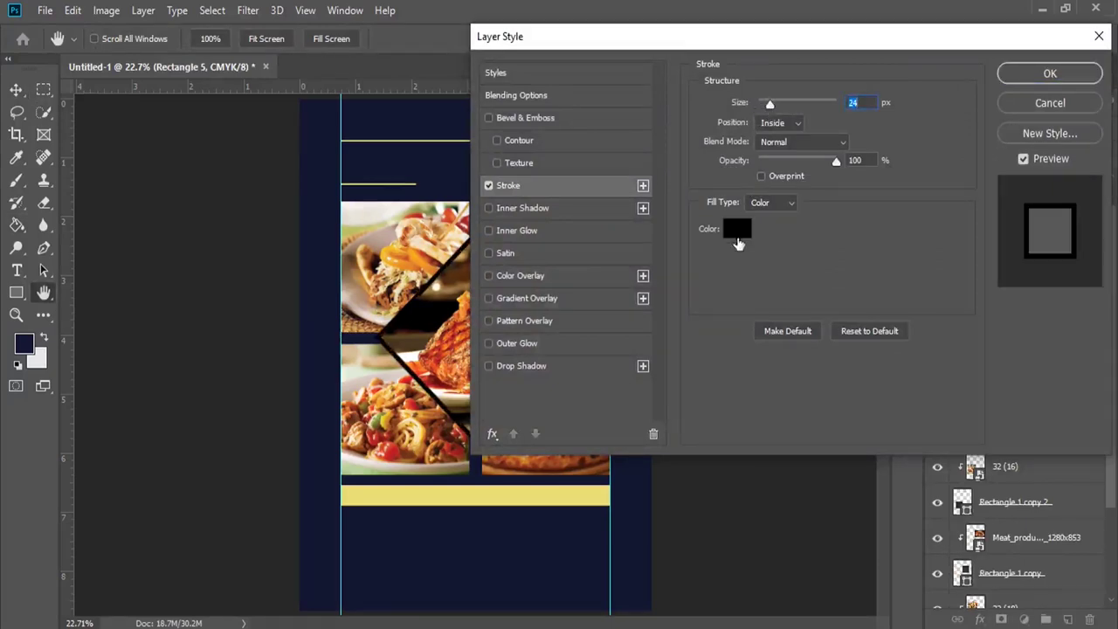
left_click(736, 228)
left_click(495, 495)
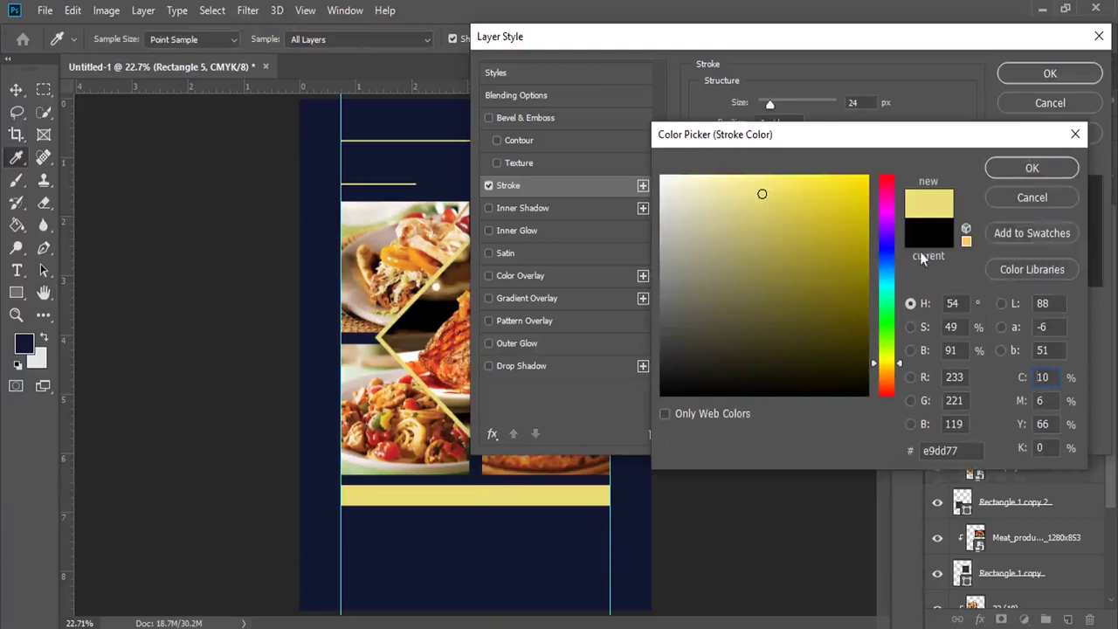
left_click(1005, 170)
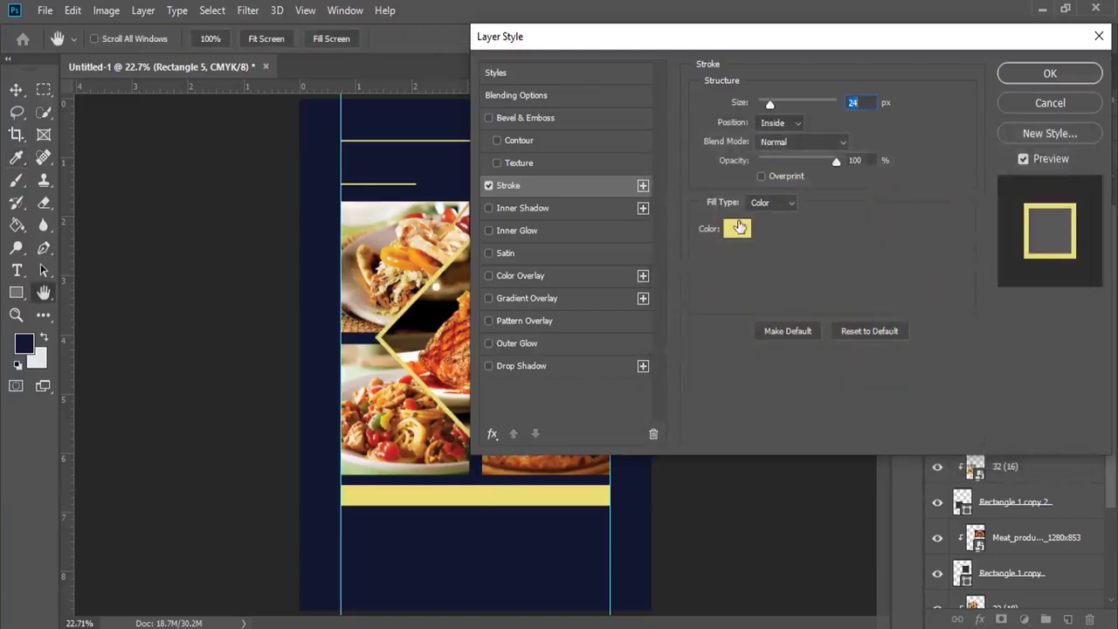
left_click(738, 227)
left_click(434, 168)
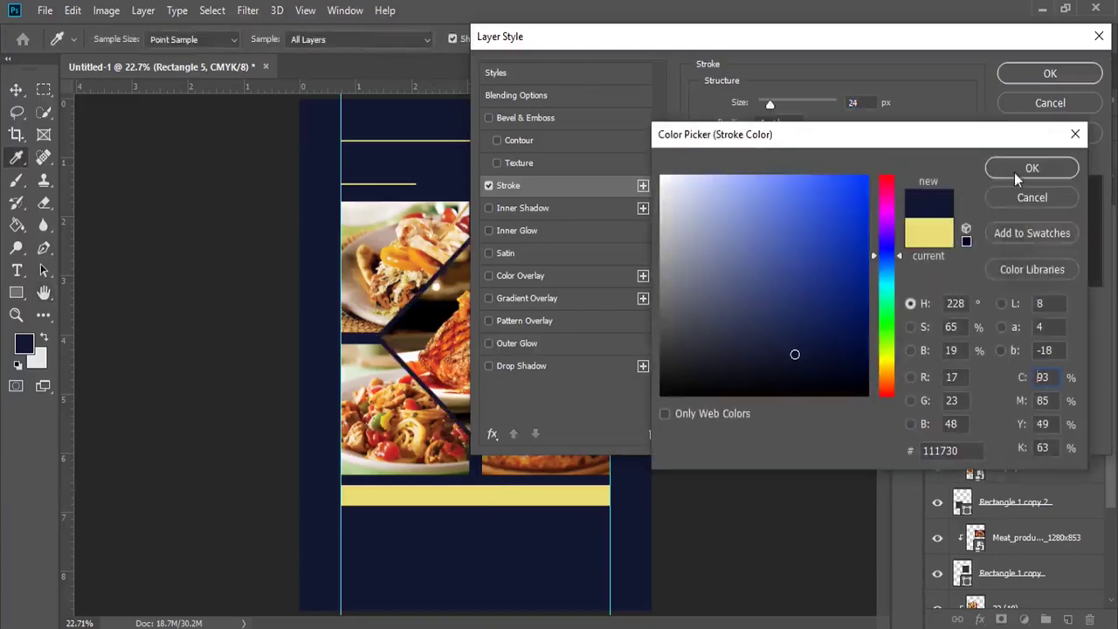
left_click(1013, 171)
mouse_move(770, 41)
left_mouse_down()
mouse_move(1043, 92)
mouse_move(869, 97)
left_mouse_up()
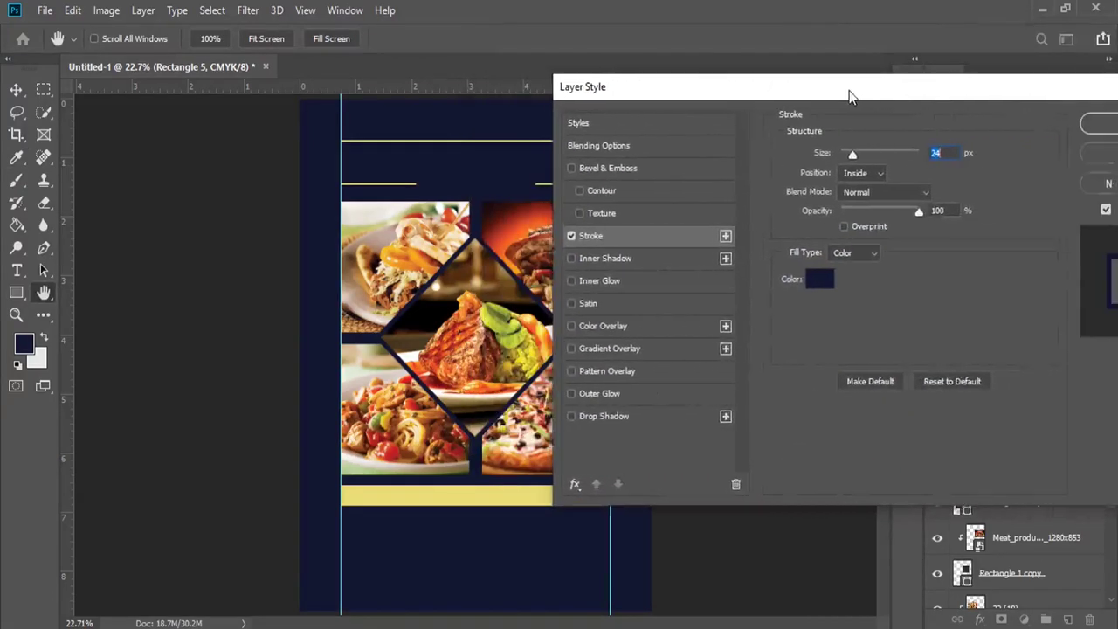
left_click(1092, 127)
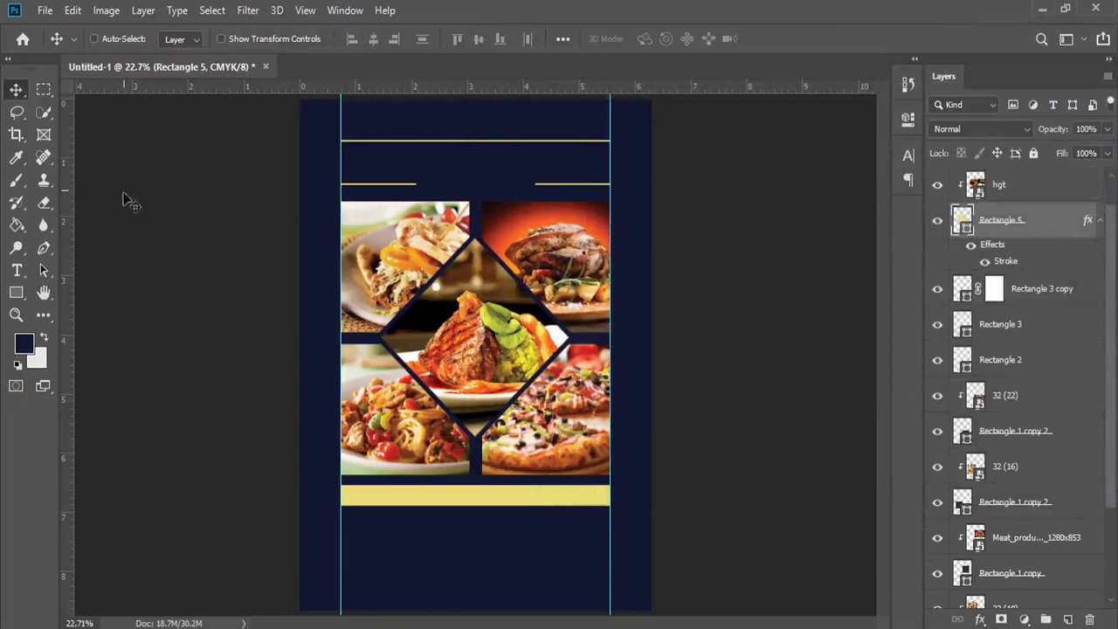
- Zoom in on the lower flyer and copy the Pizza heading and description from WordPad
left_click(14, 316)
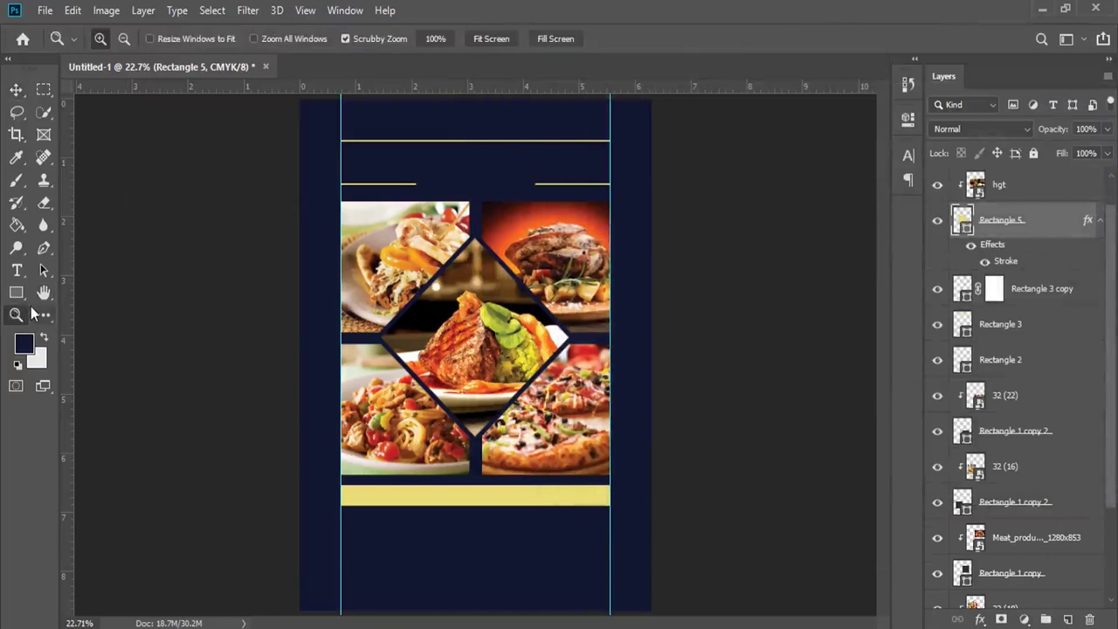
left_click(460, 502)
left_click(461, 418)
left_click(465, 441)
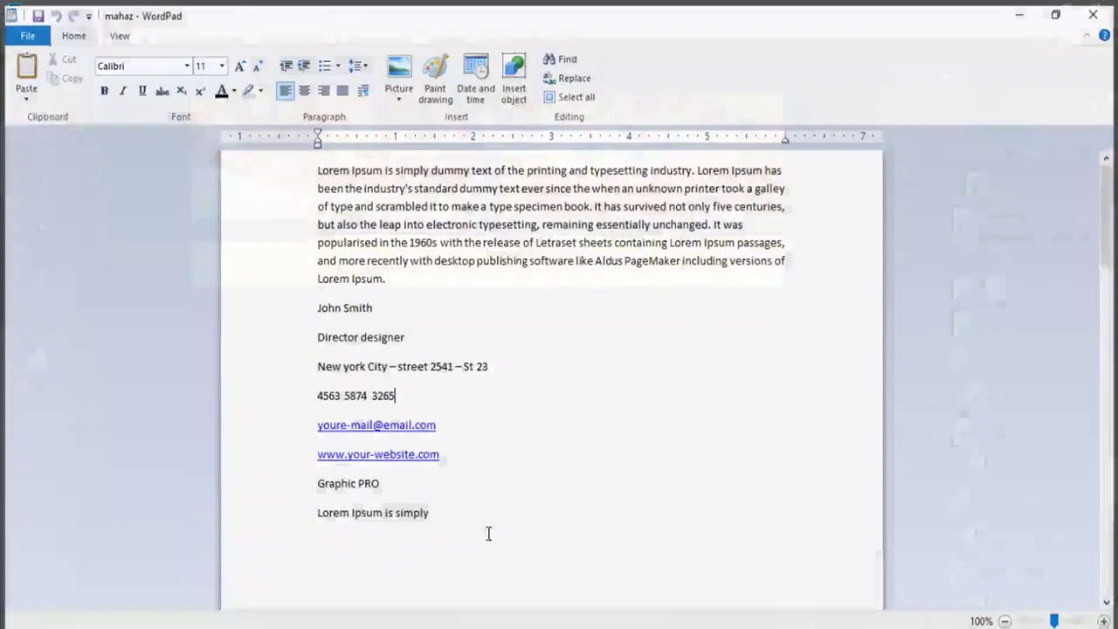
scroll(387, 407, "down", 2)
scroll(387, 397, "down", 3)
scroll(388, 395, "down", 1)
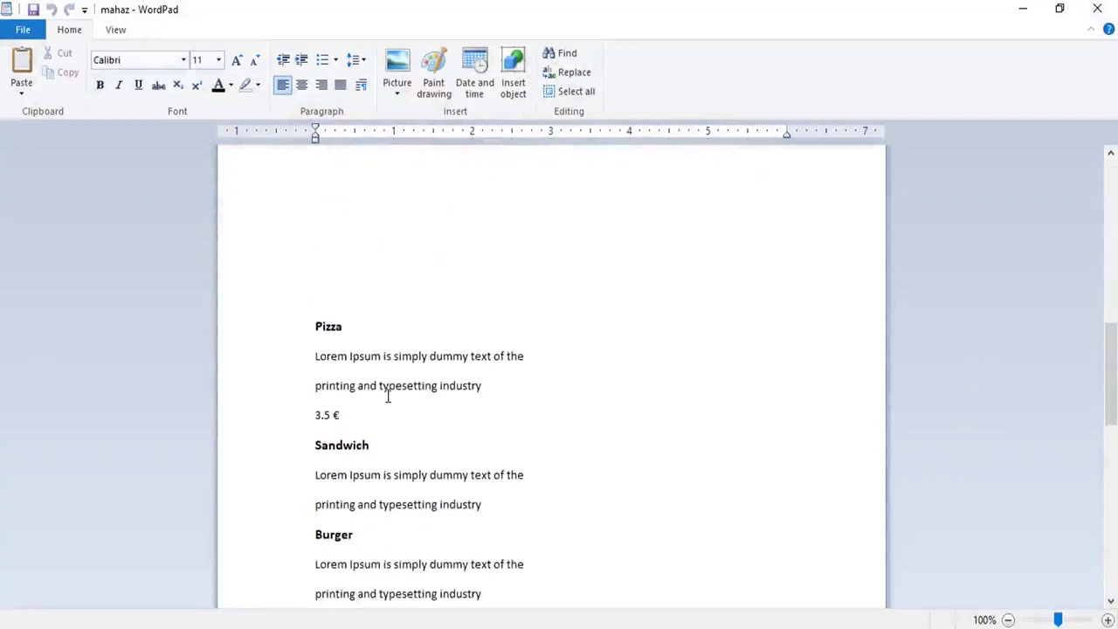
left_click_drag(486, 388, 319, 332)
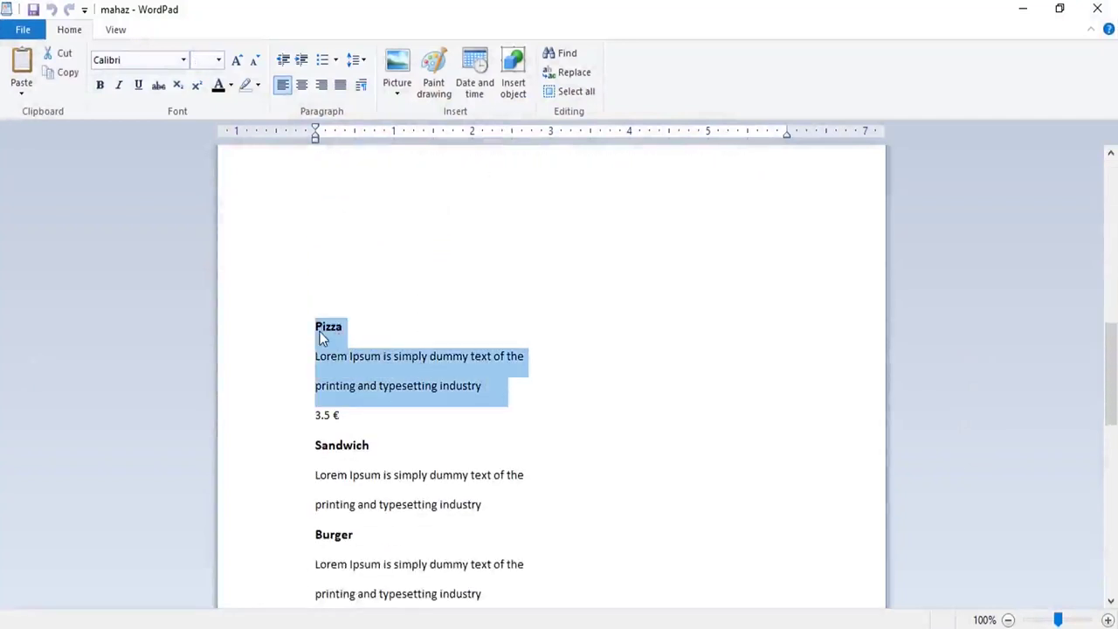
left_click(63, 72)
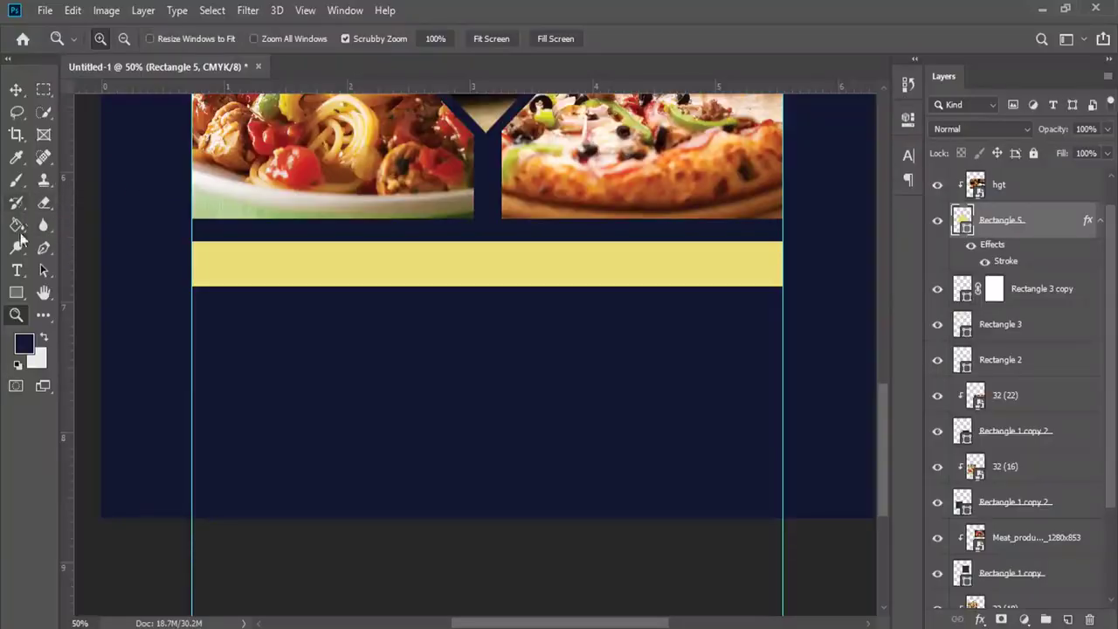
left_click(16, 269)
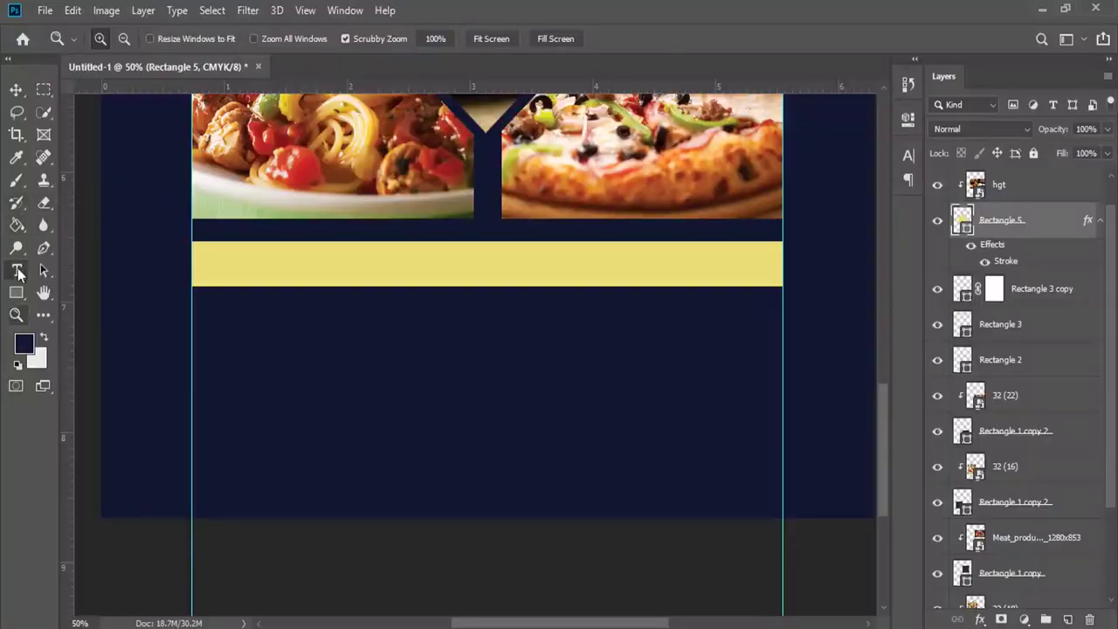
- Paste the Pizza text as white 8 pt type below the yellow bar, removing extra words
left_click(45, 339)
left_click(19, 365)
left_click(44, 337)
left_click(1026, 198)
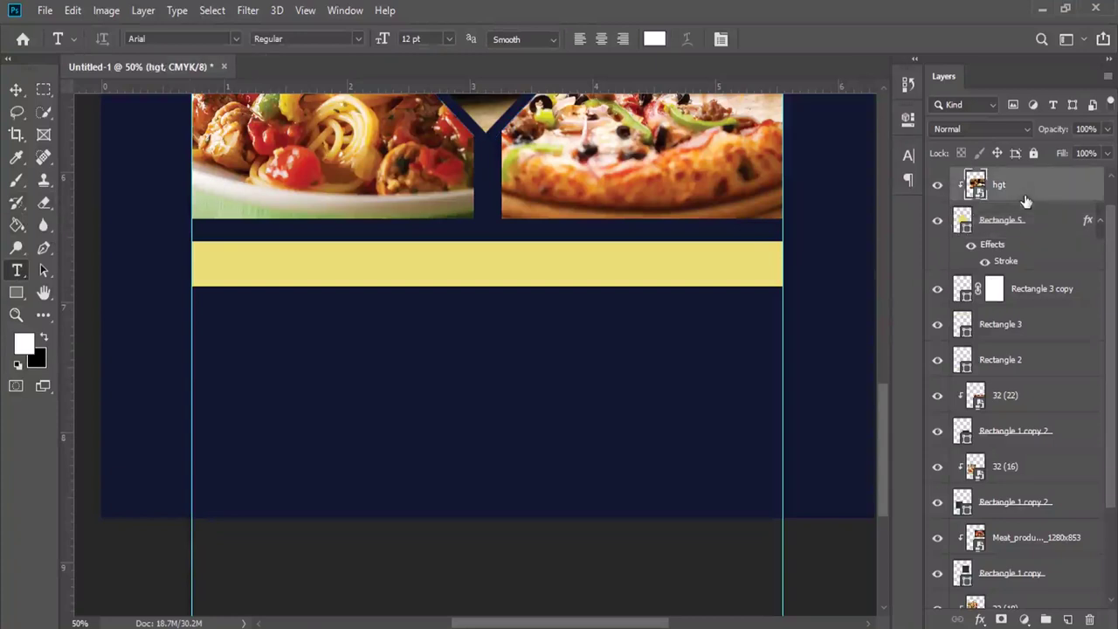
left_click(1069, 619)
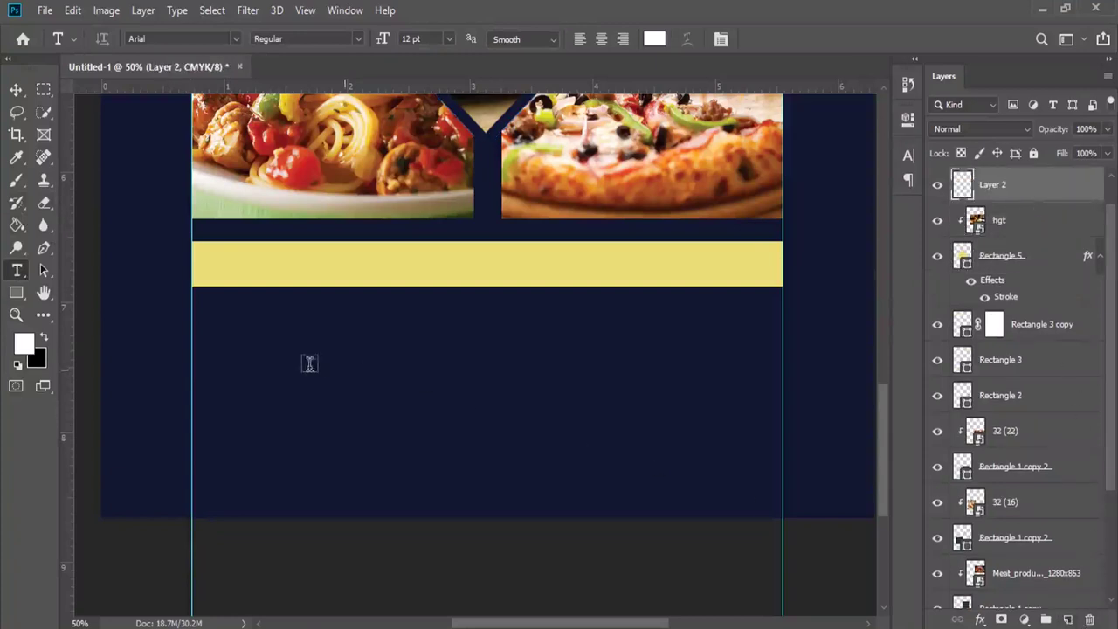
left_click(229, 364)
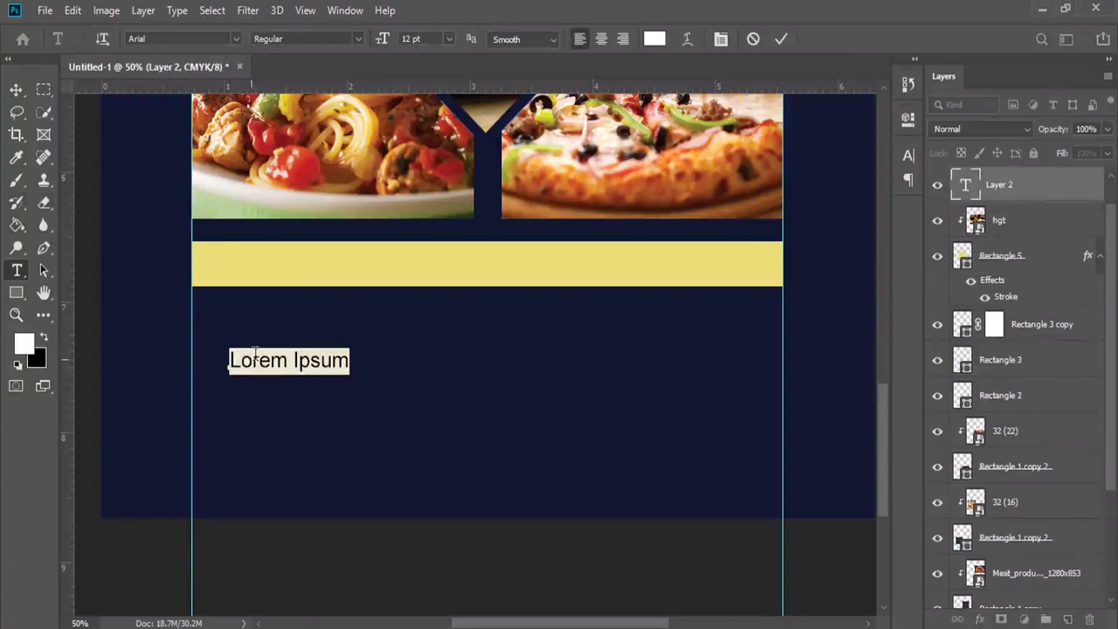
left_click_drag(383, 41, 331, 150)
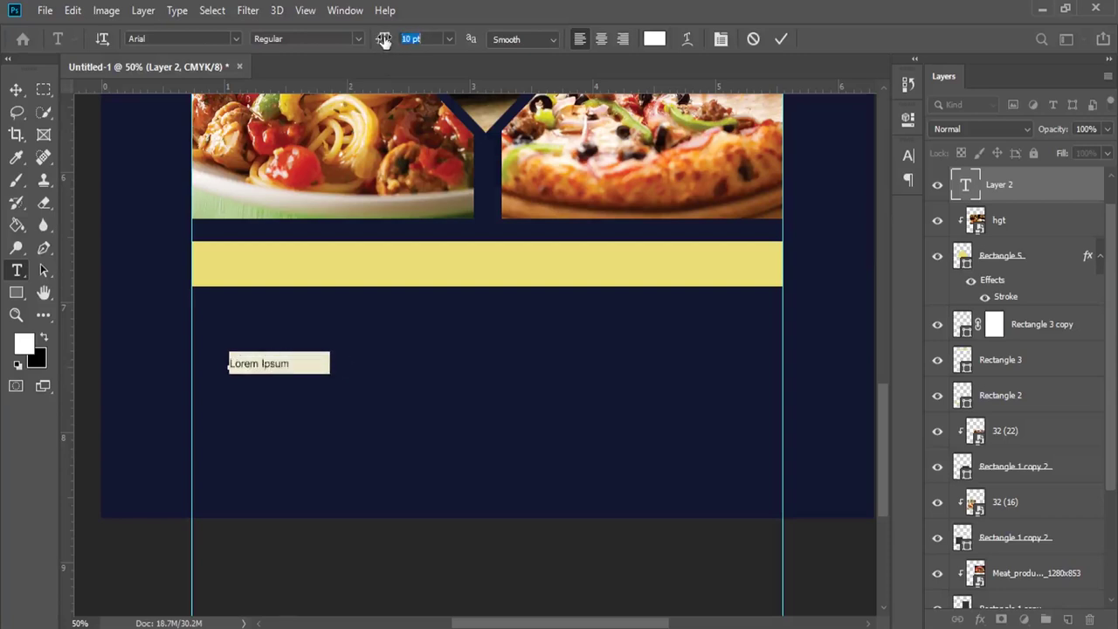
right_click(267, 361)
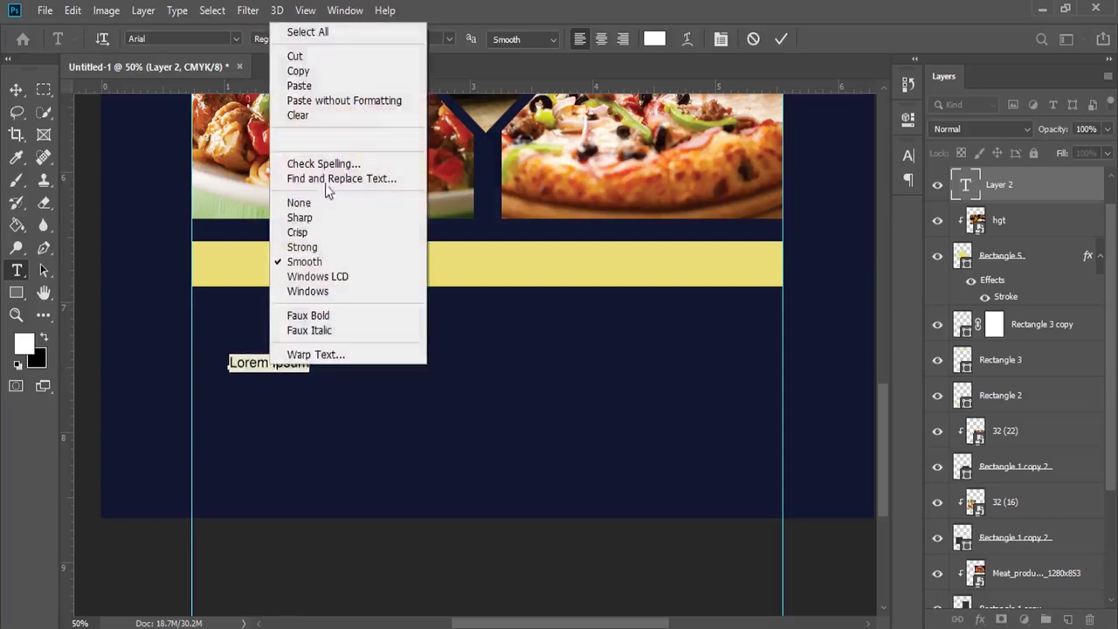
left_click(290, 83)
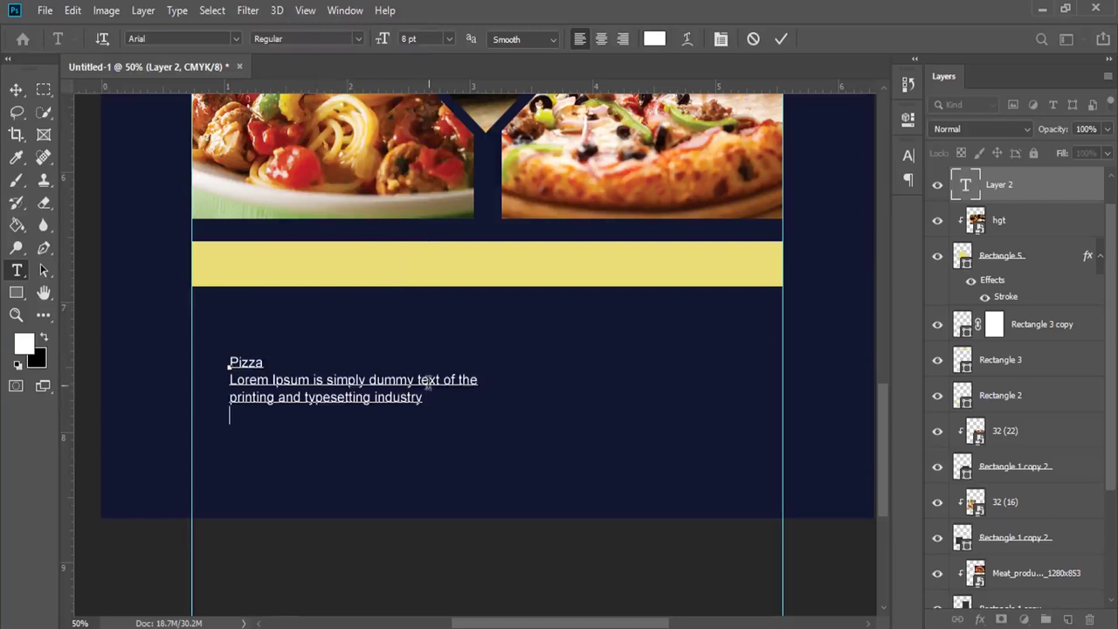
left_click_drag(418, 379, 489, 380)
key("BackSpace")
- Make the Pizza heading bold, 9 pt and the banner's yellow
double_click(245, 362)
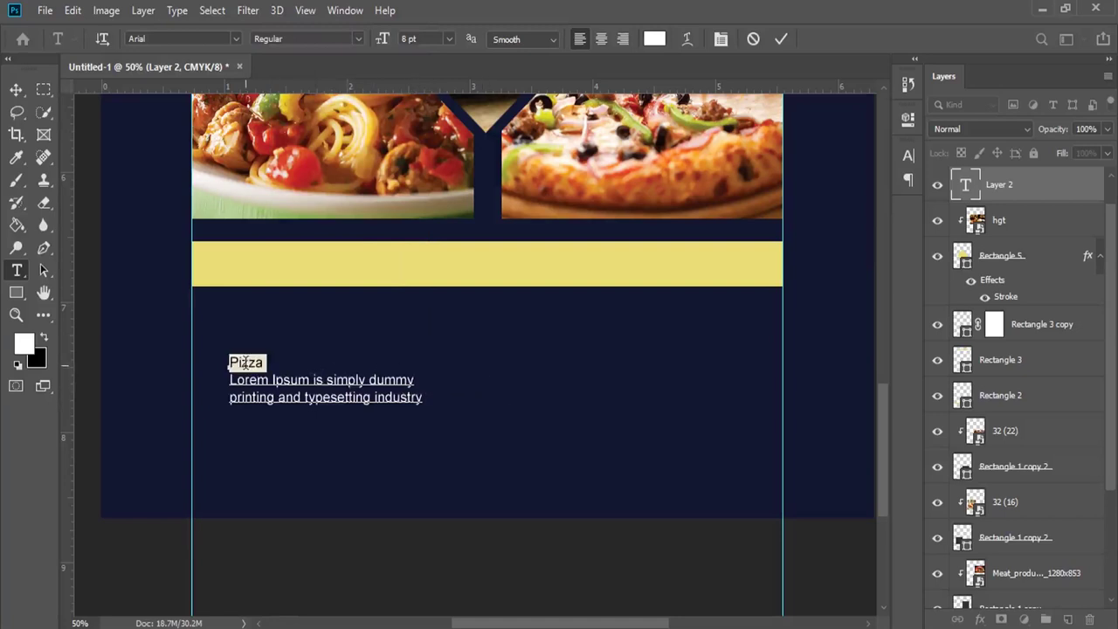
left_click(356, 40)
left_click(295, 79)
left_click_drag(380, 39, 381, 41)
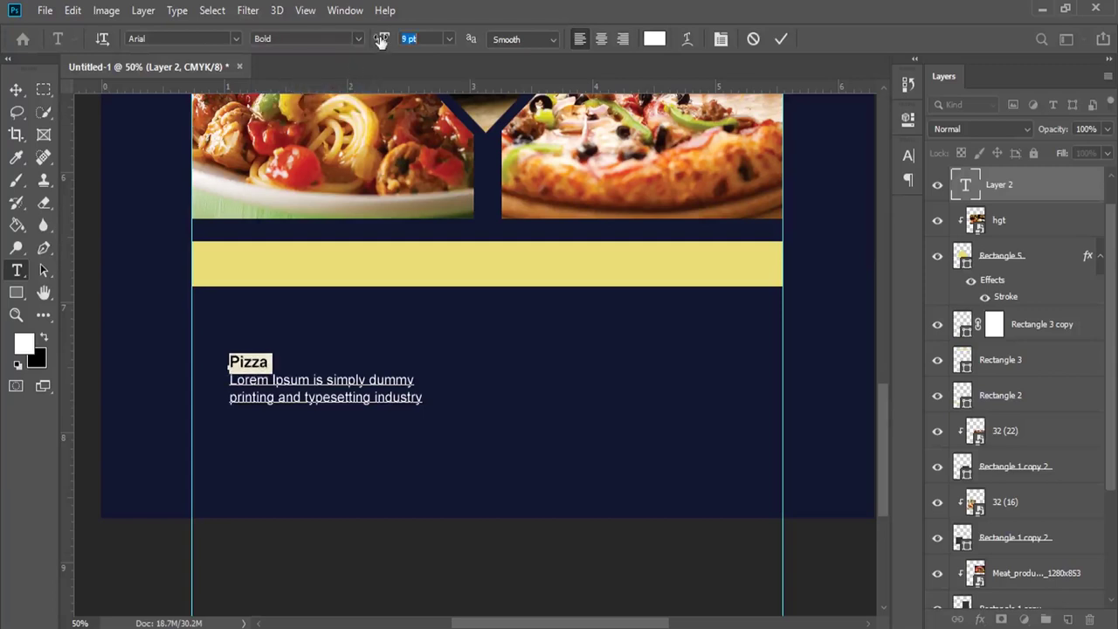
left_click(23, 343)
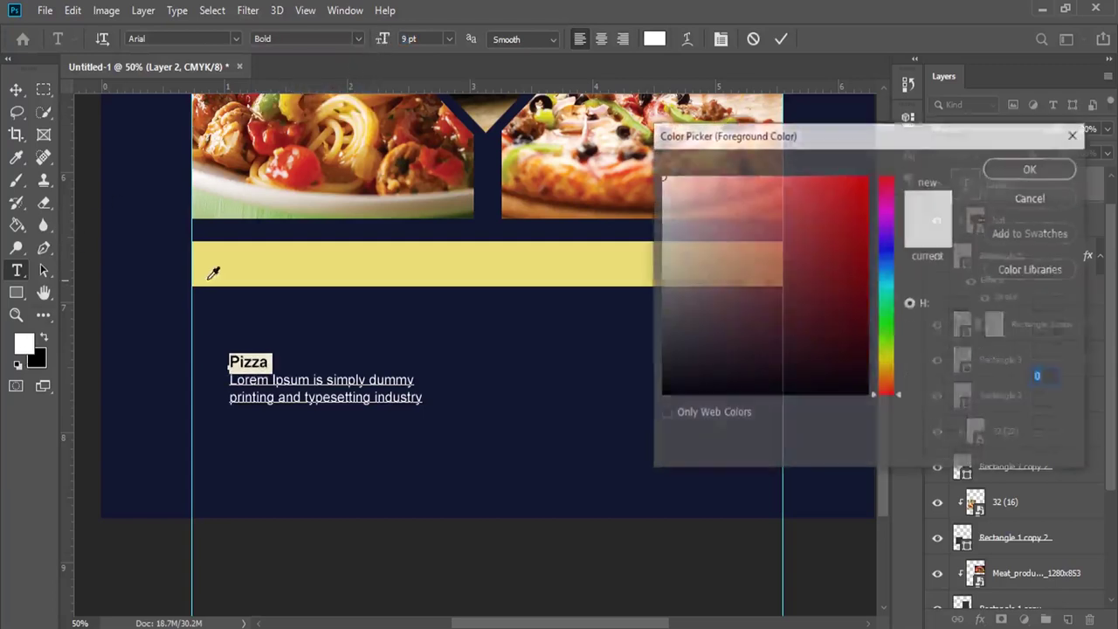
left_click(323, 271)
left_click(1029, 168)
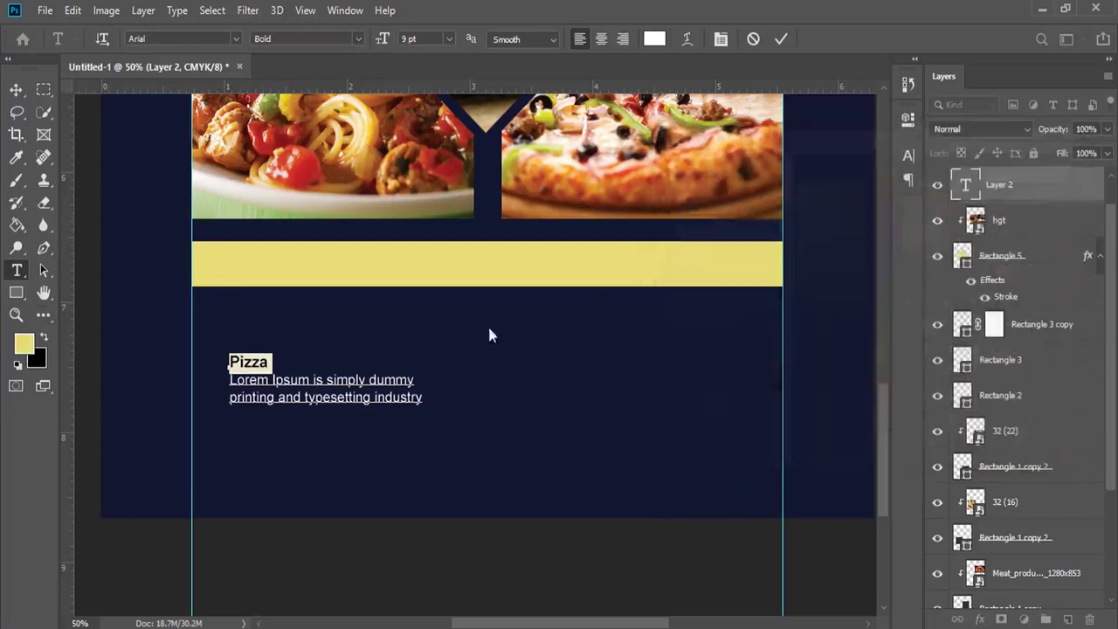
left_click(246, 360)
- Align the Pizza text block with the left guide and copy the 3.5 € price line
left_click(16, 90)
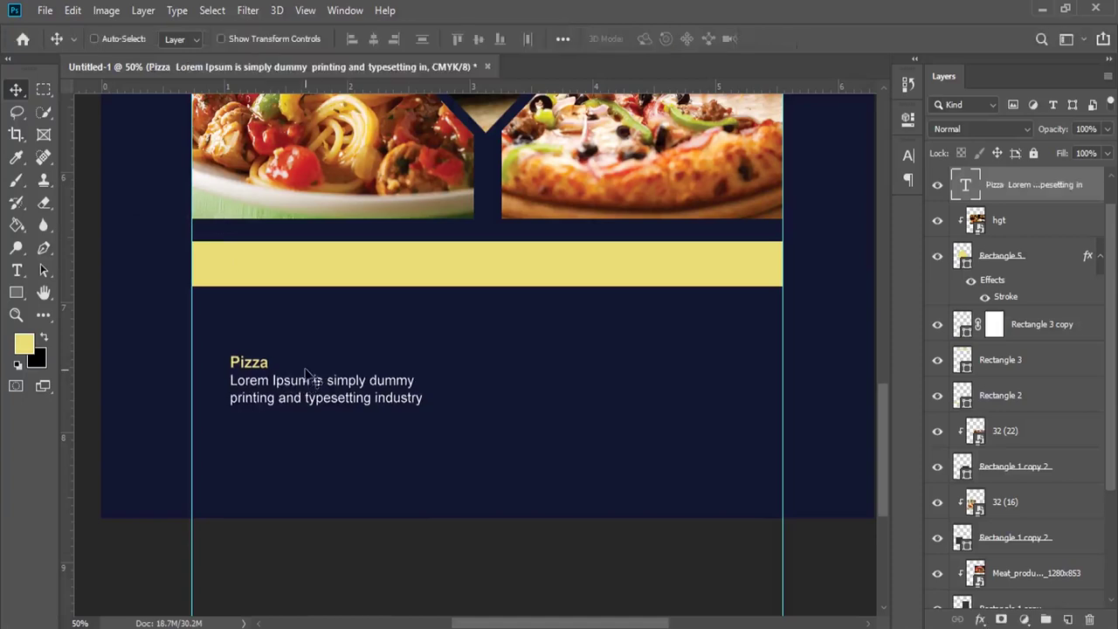
left_click_drag(306, 371, 277, 379)
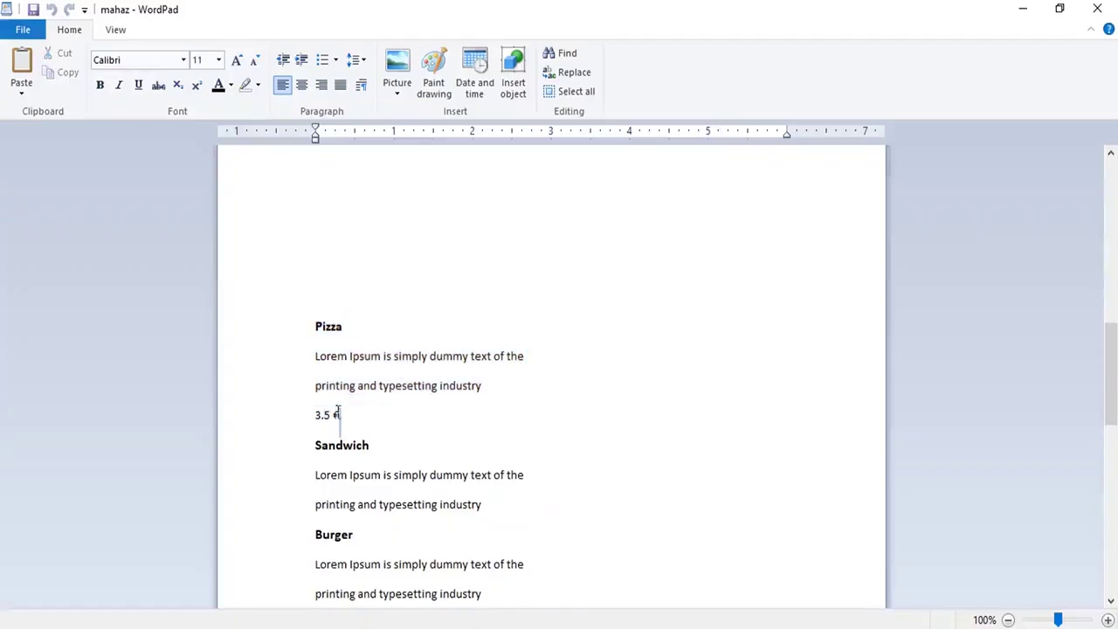
left_click_drag(340, 414, 316, 415)
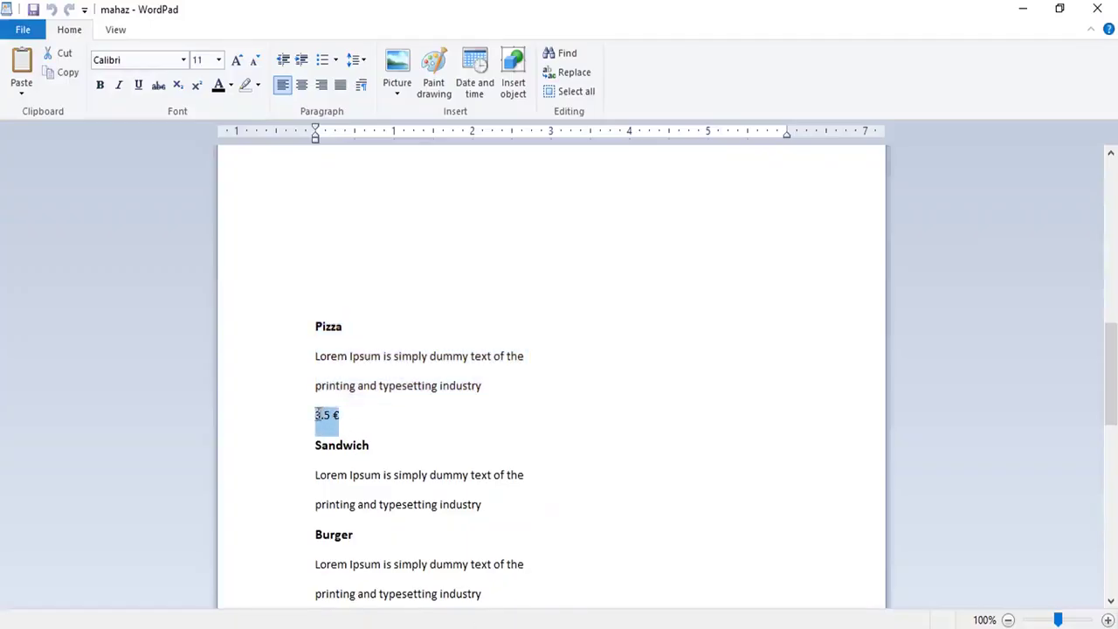
left_click(63, 72)
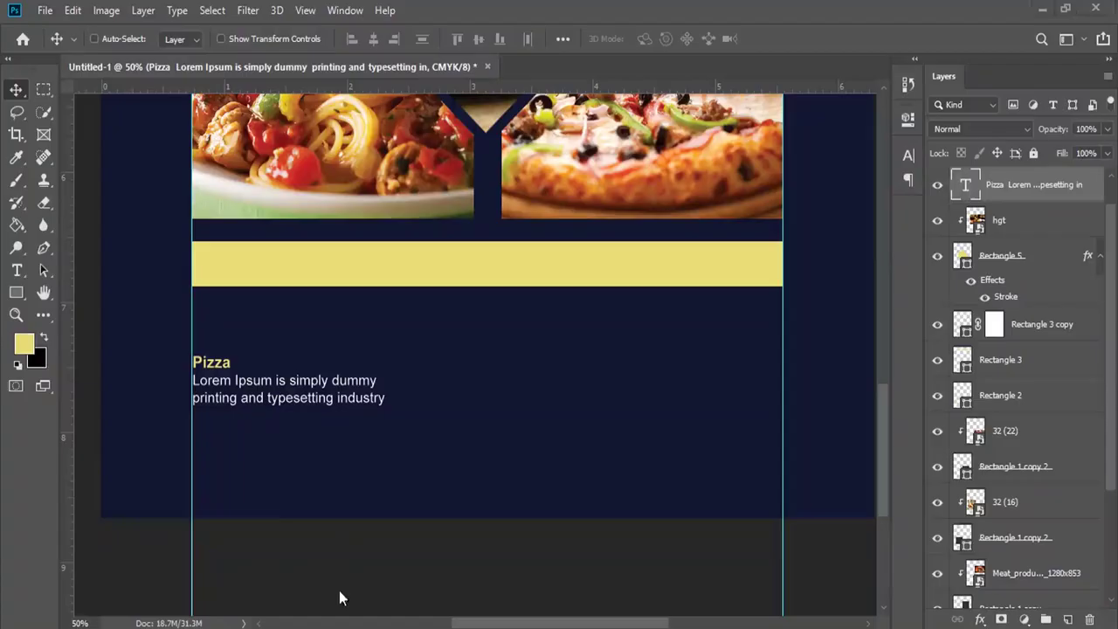
- Paste the 3.5 € price as a new bold white text layer above the Pizza heading
left_click(17, 271)
left_click(335, 341)
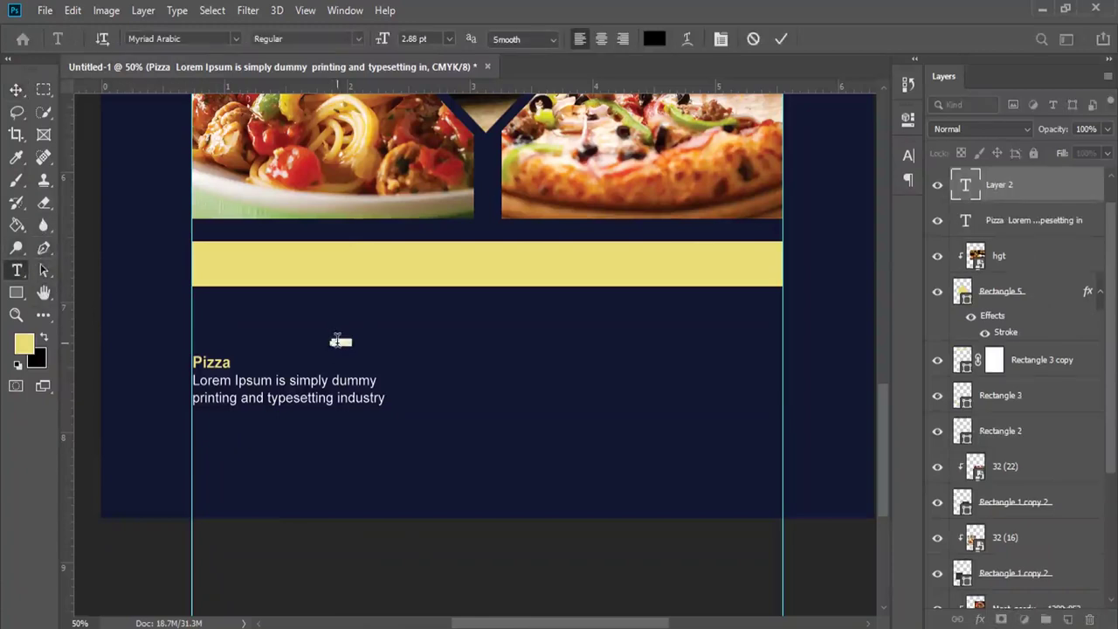
right_click(338, 342)
left_click(366, 63)
left_click_drag(331, 339, 337, 339)
left_click_drag(387, 40, 391, 42)
left_click(17, 365)
left_click(44, 337)
left_click(358, 38)
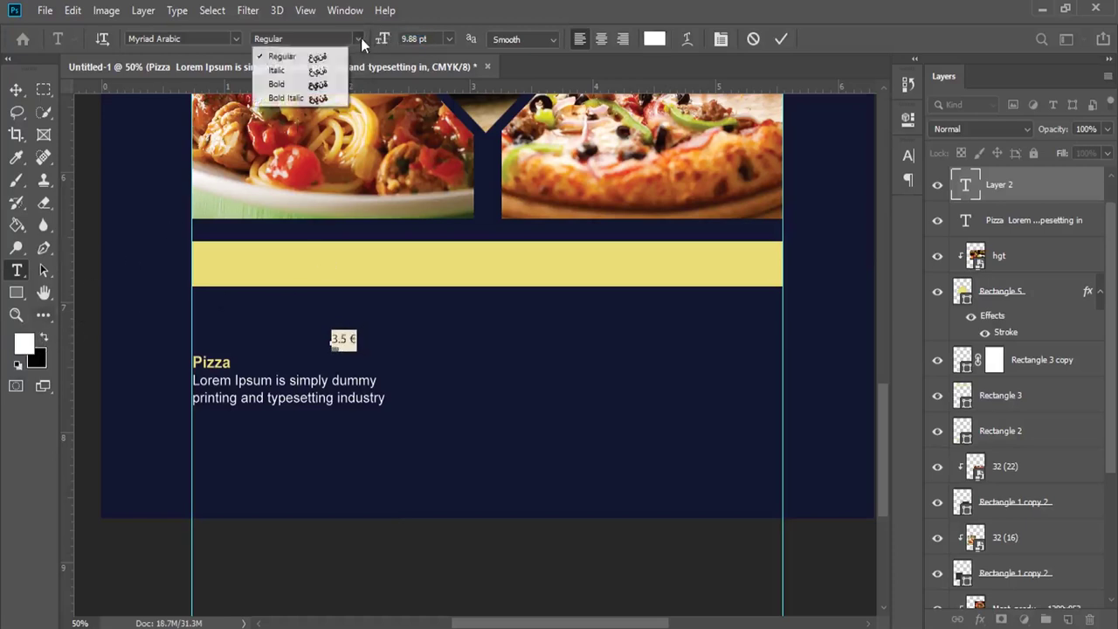
left_click(316, 81)
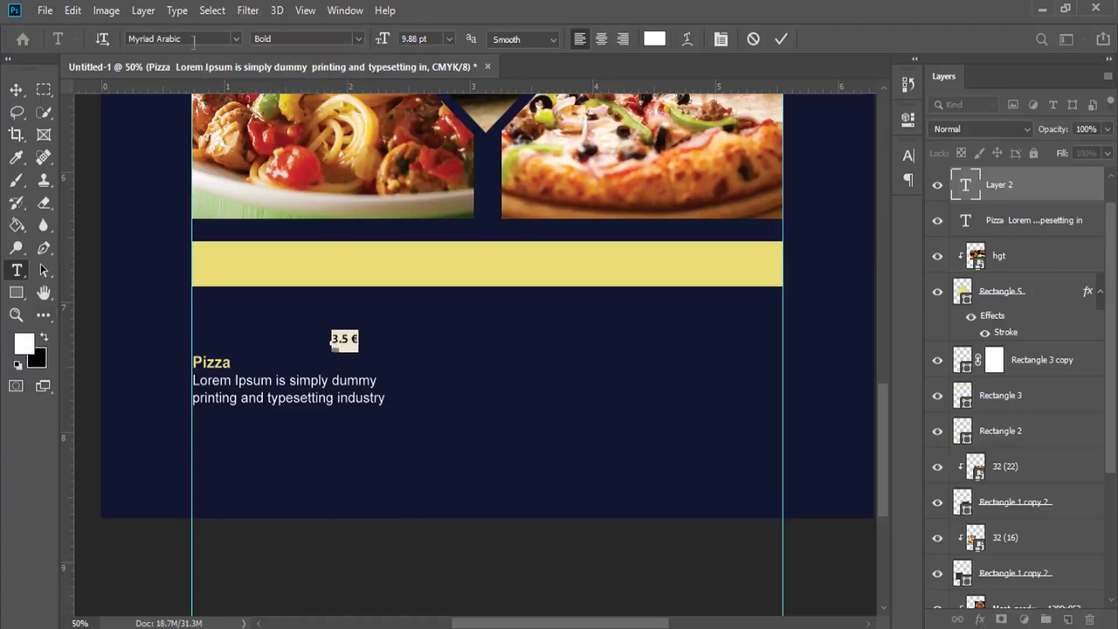
left_click(23, 91)
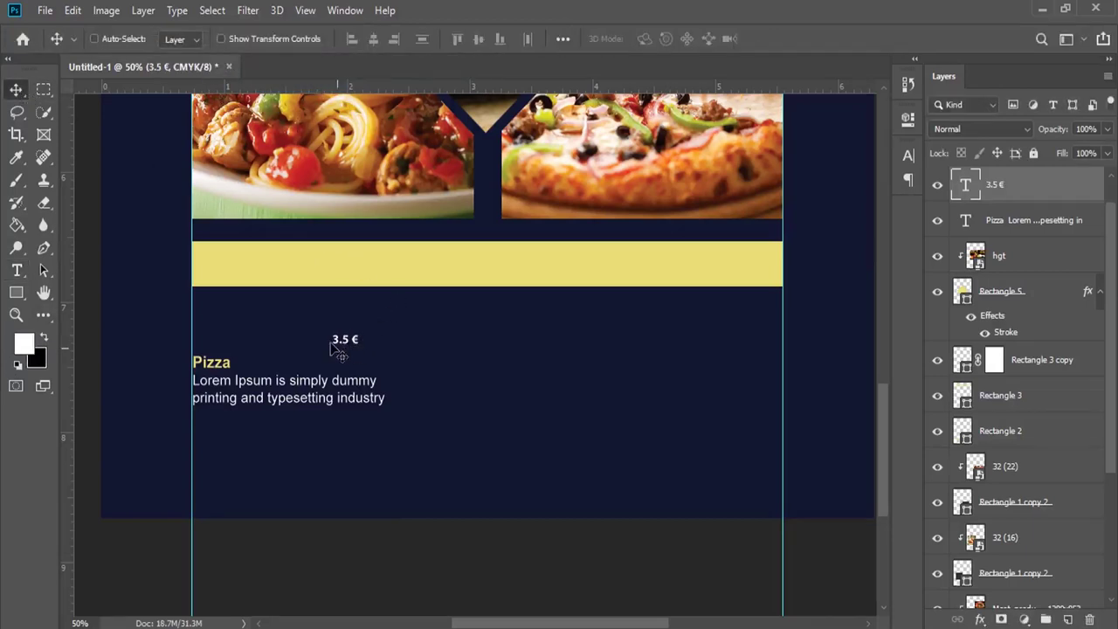
- Enlarge the 3.5 € price, colour it the bar's yellow, and move it beside Pizza
left_click(72, 9)
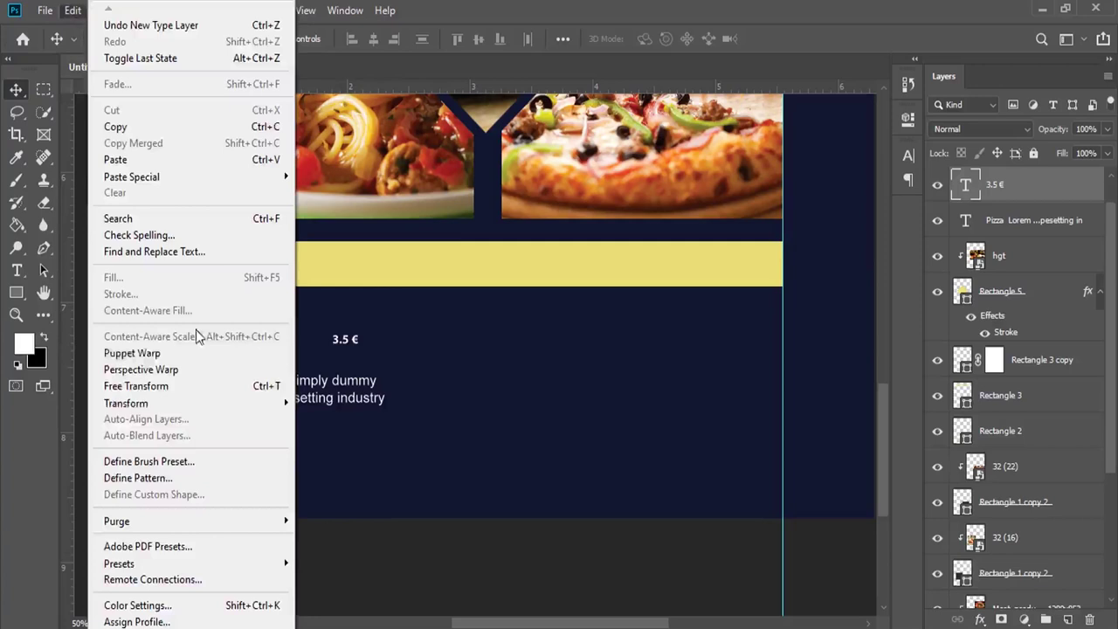
left_click(148, 385)
left_click_drag(365, 348, 376, 354)
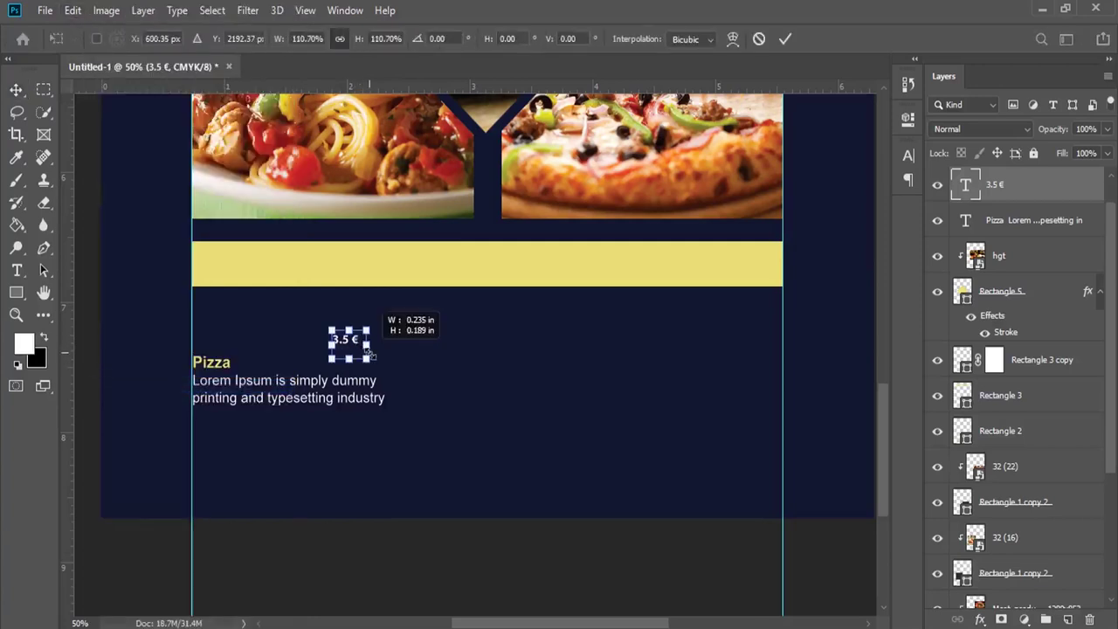
key("Return")
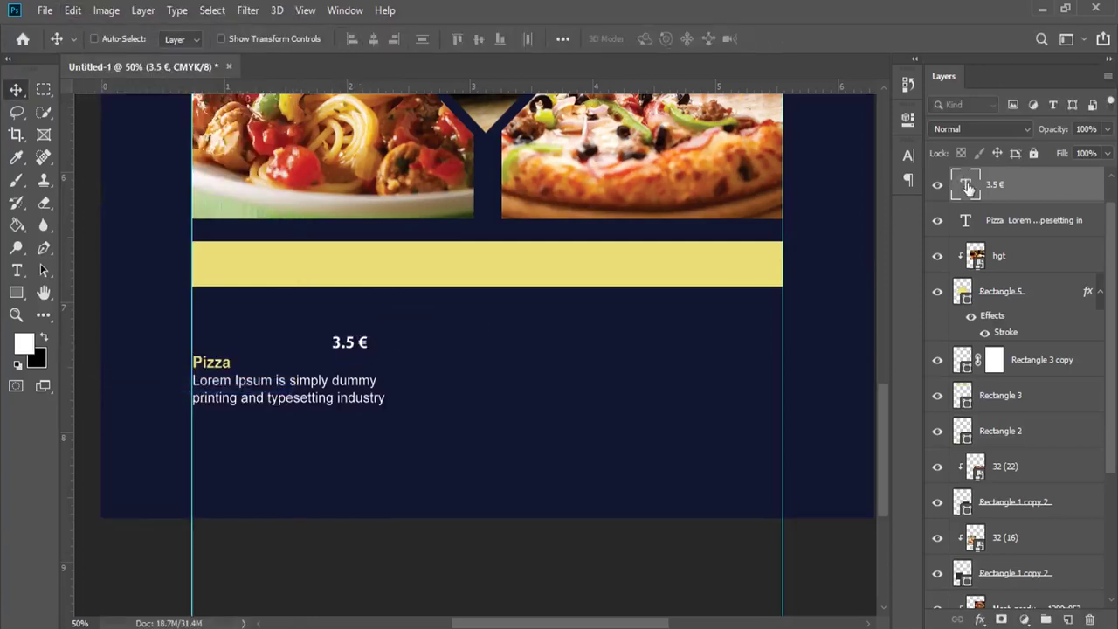
double_click(349, 342)
left_click(242, 261)
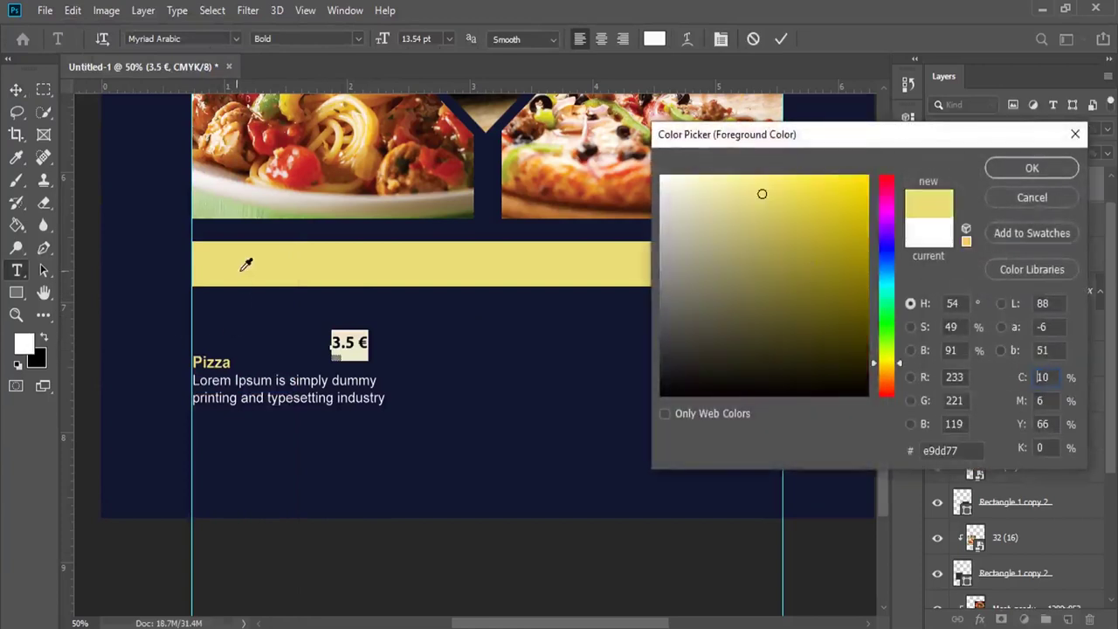
key("Return")
left_click(12, 93)
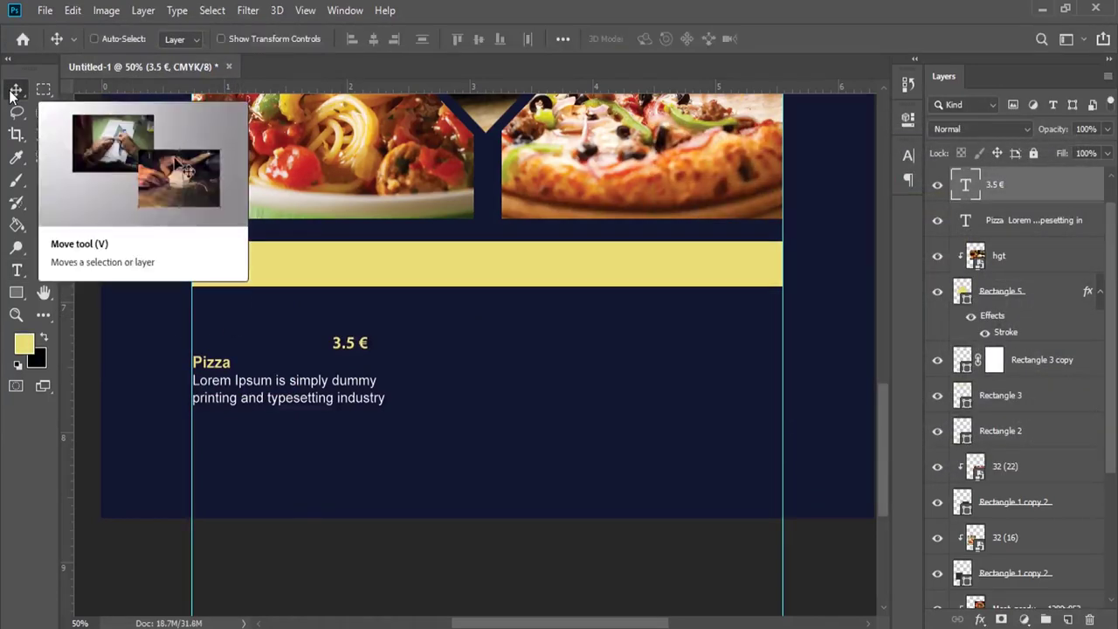
left_click_drag(354, 354, 361, 367)
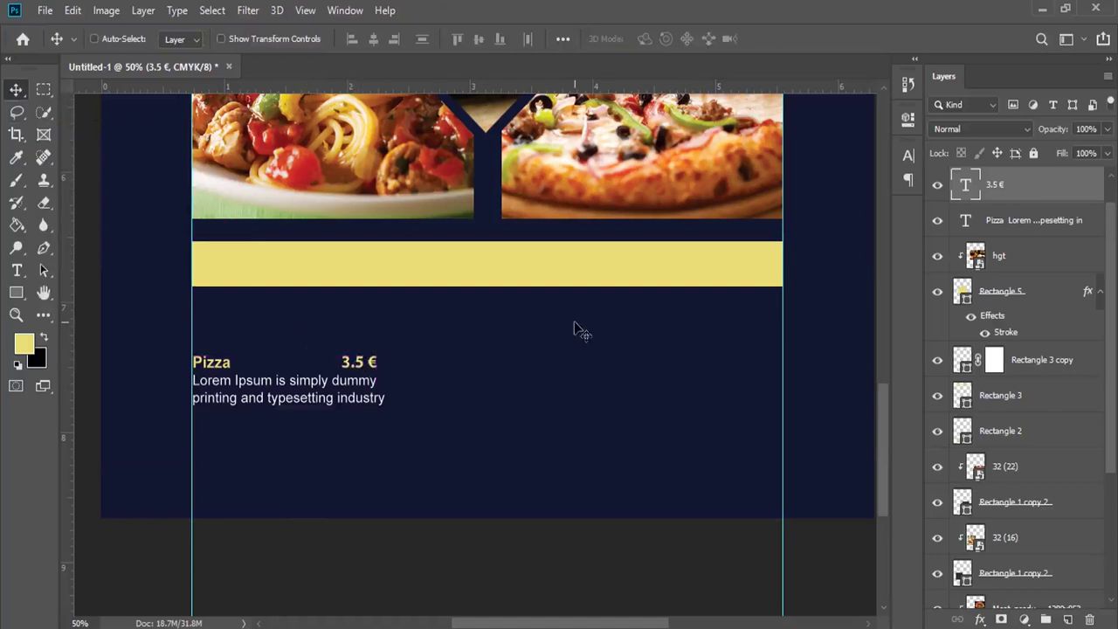
left_click(1006, 225, "shift")
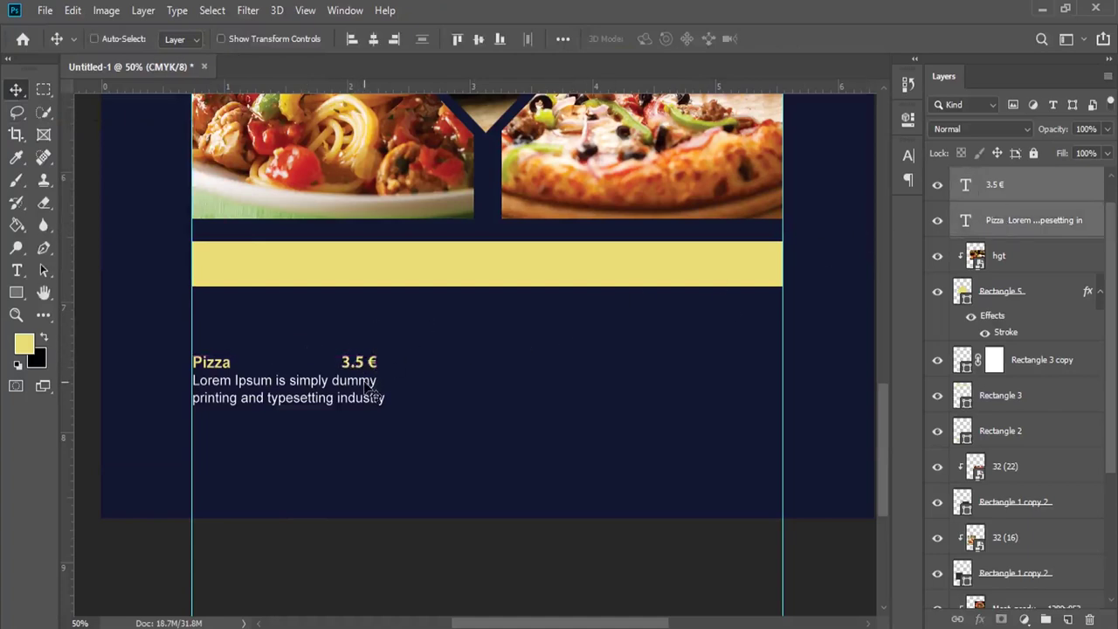
- Scale the Pizza 3.5 € item to about 85% and group its text and price
left_click(73, 9)
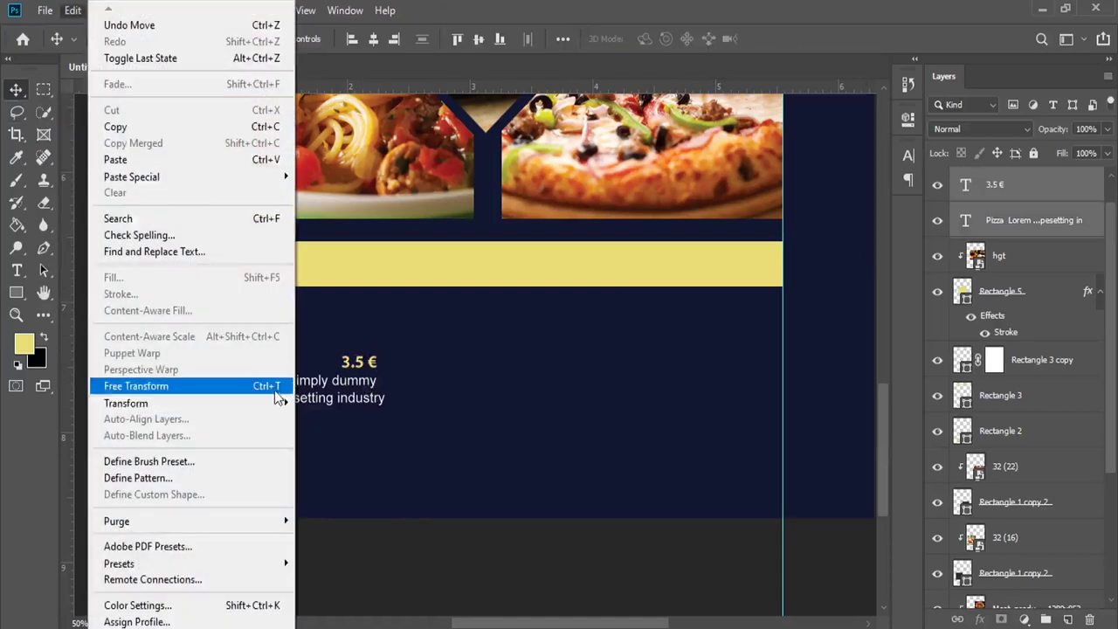
left_click(139, 385)
left_click_drag(385, 407, 341, 391)
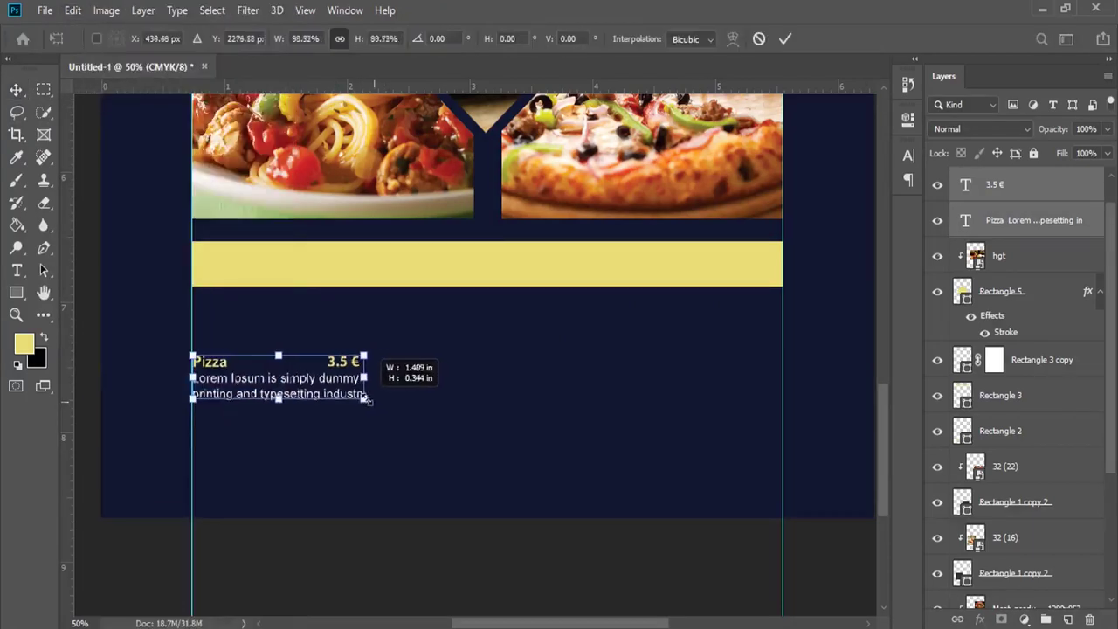
key("Return")
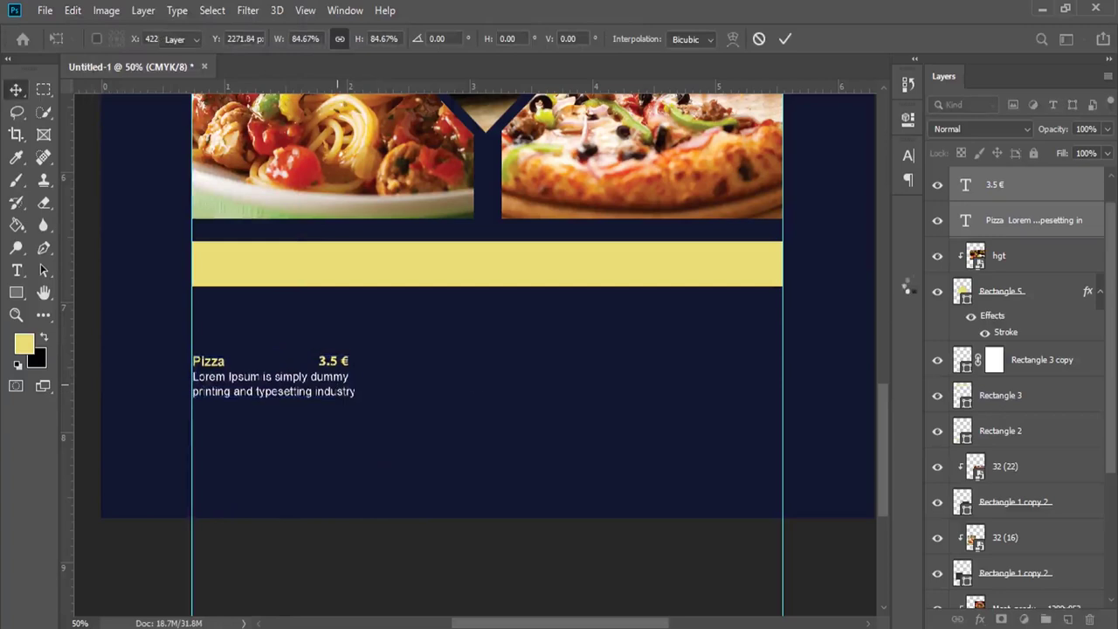
left_click_drag(1029, 210, 1046, 619)
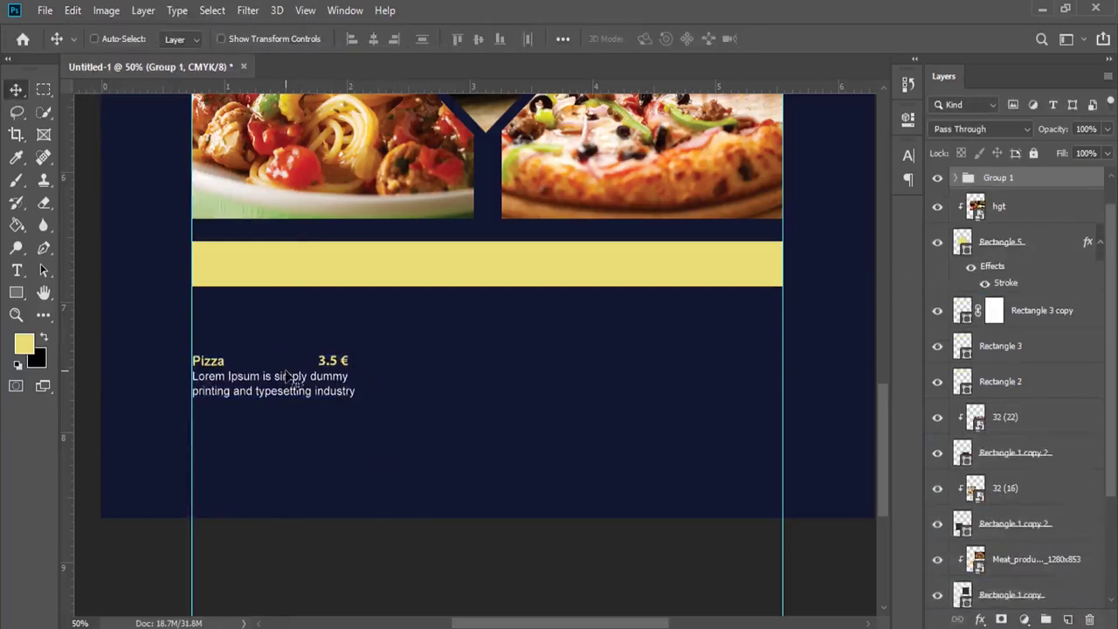
- Make three evenly distributed Pizza items and duplicate the row below
left_click_drag(306, 376, 407, 372)
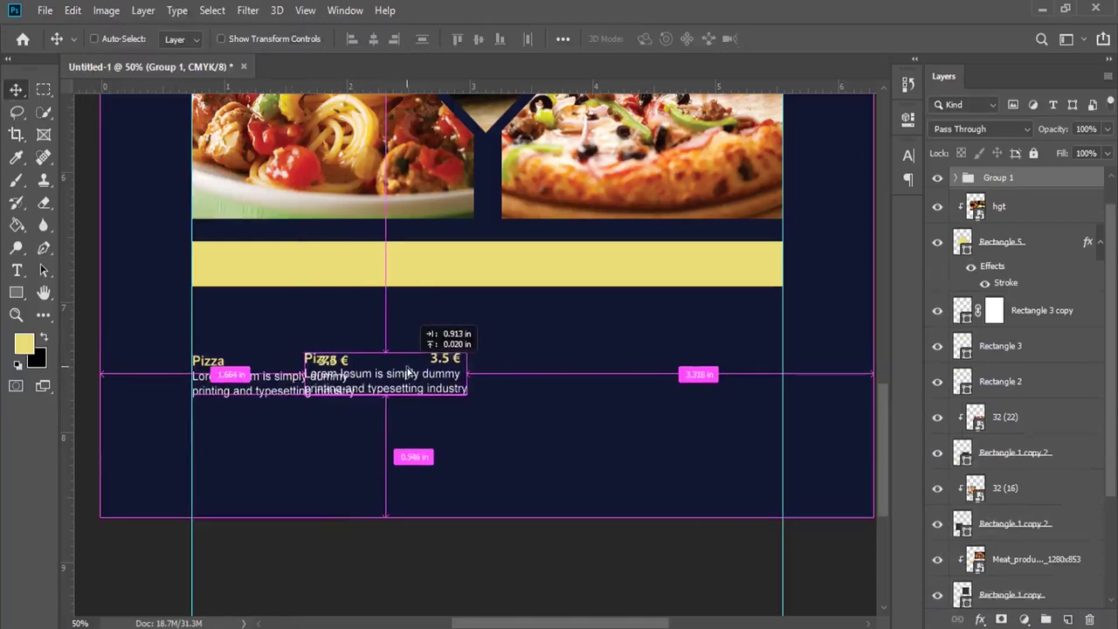
left_click_drag(407, 372, 728, 385)
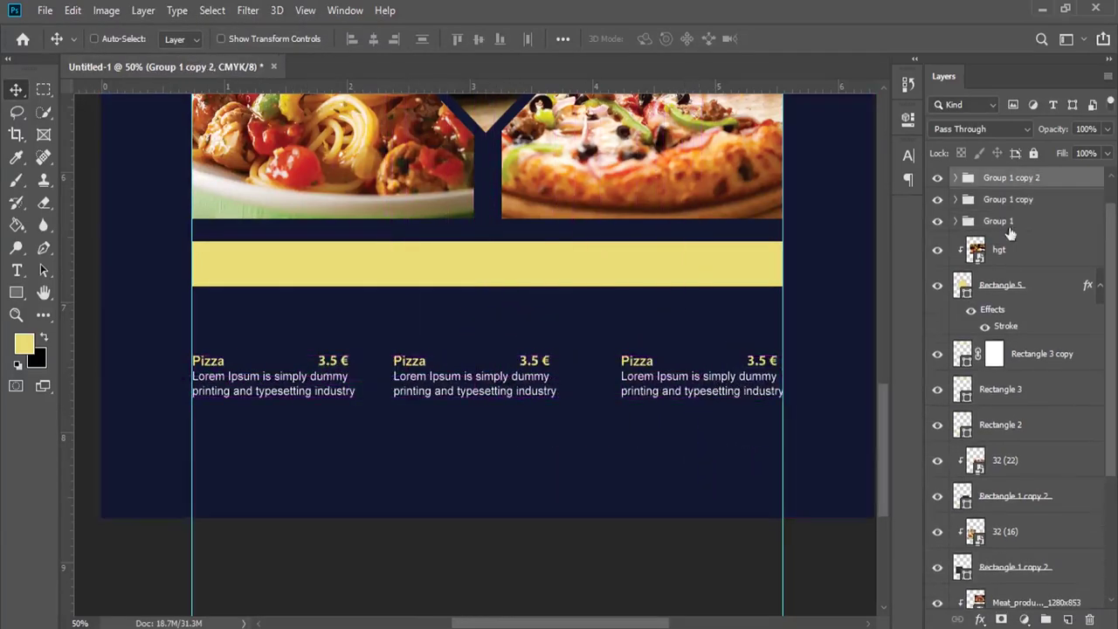
left_click(1013, 224, "shift")
left_click(563, 39)
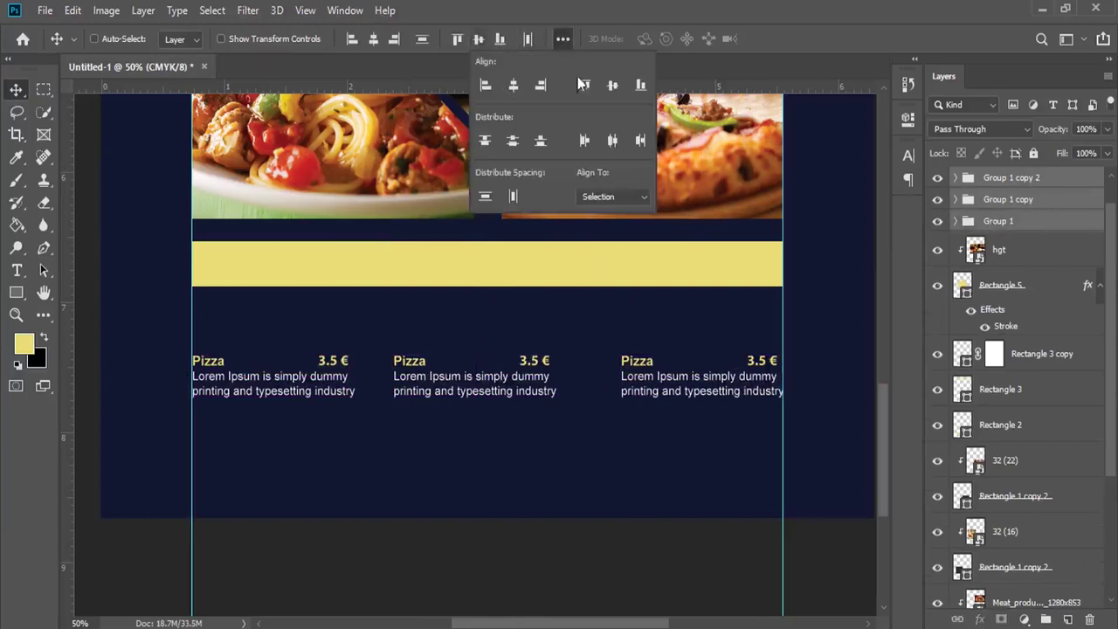
left_click(614, 141)
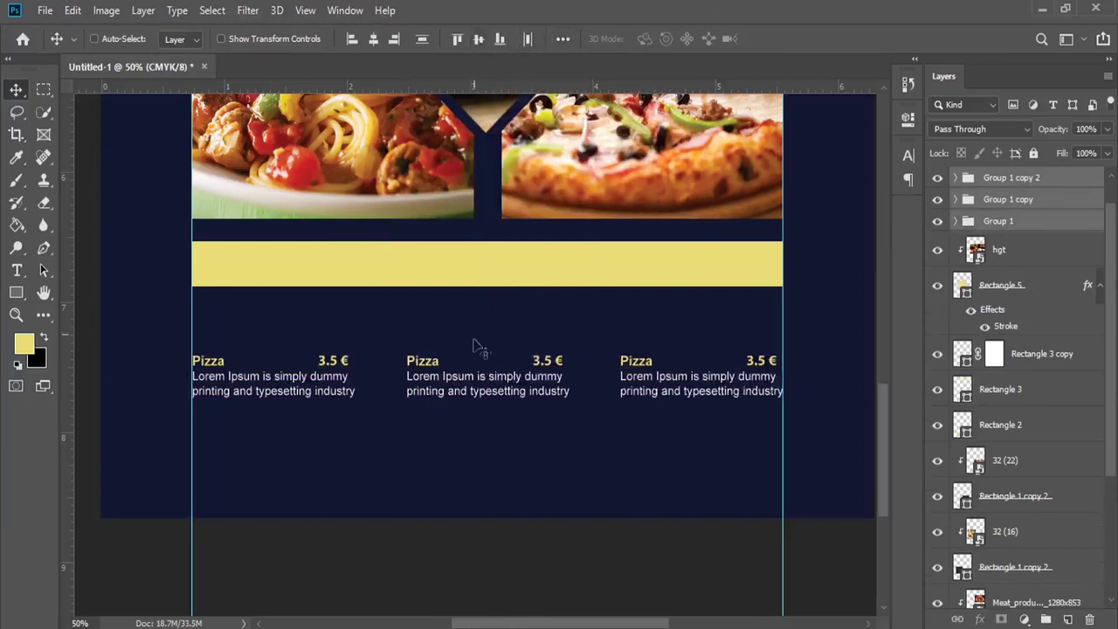
left_click_drag(628, 393, 627, 457)
- Draw thin yellow rectangle dividers between columns one–two and two–three
left_click(17, 292)
right_click(16, 292)
left_click(70, 295)
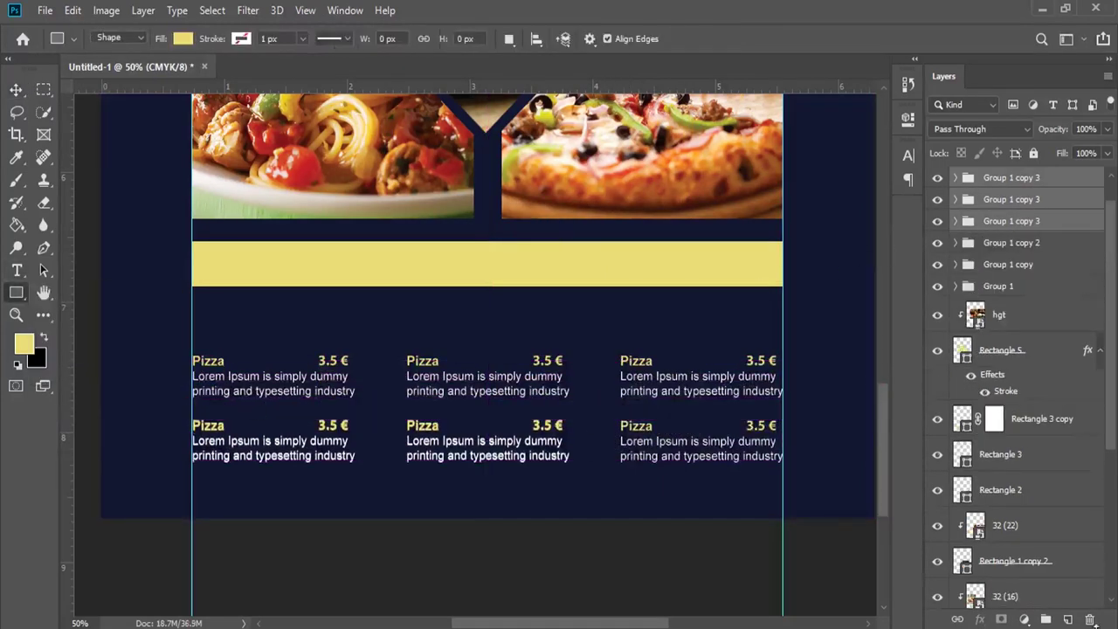
left_click(1067, 619)
left_click_drag(586, 340, 590, 469)
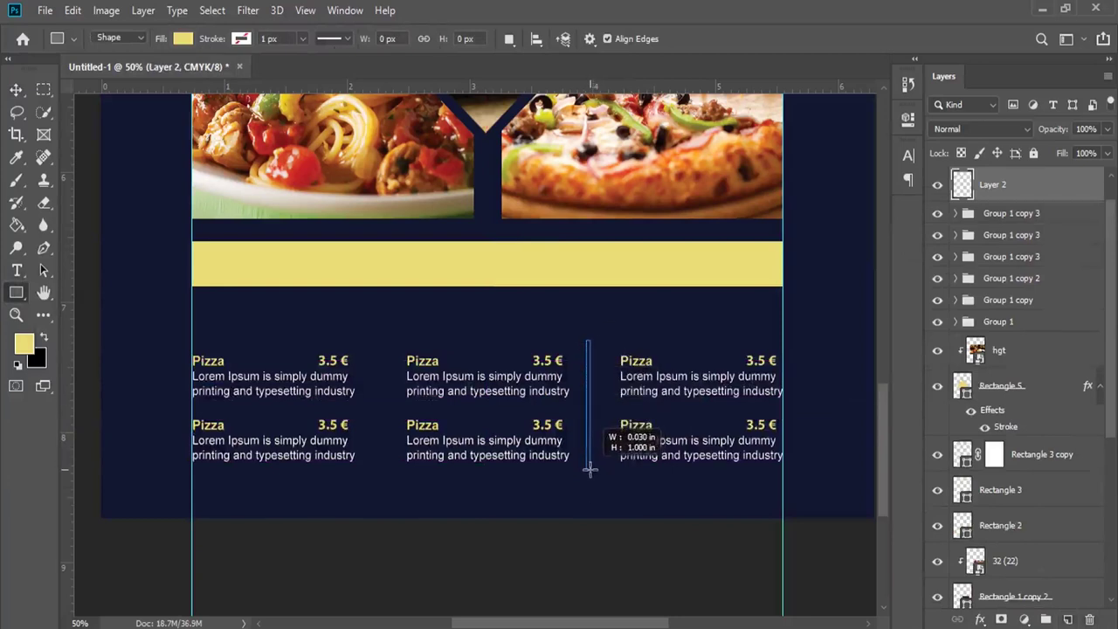
left_click_drag(590, 469, 587, 472)
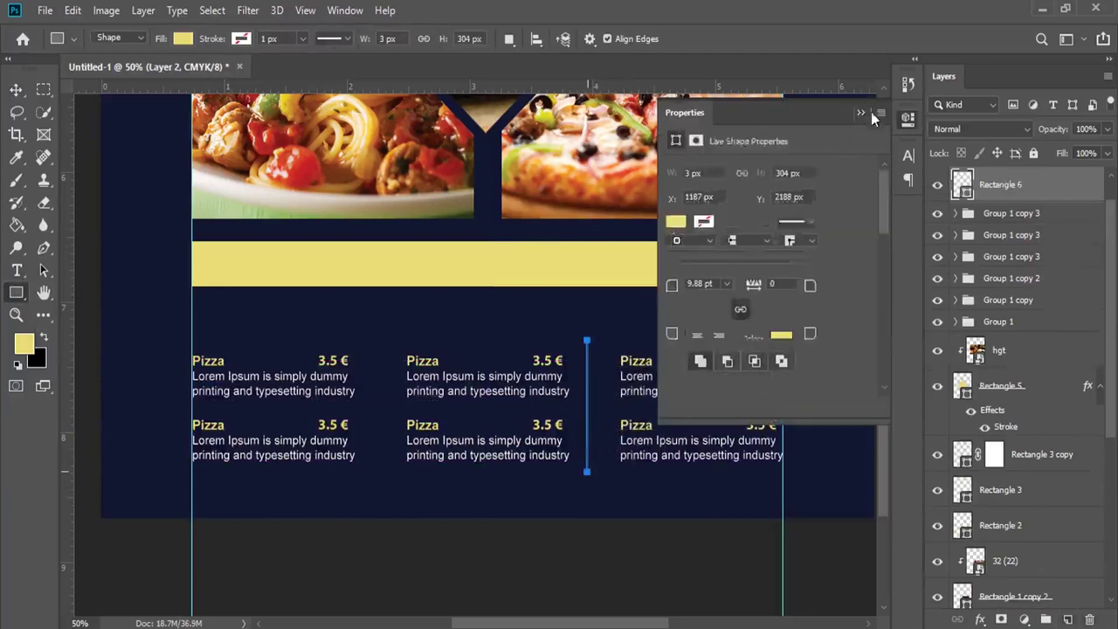
left_click(907, 118)
left_click(16, 91)
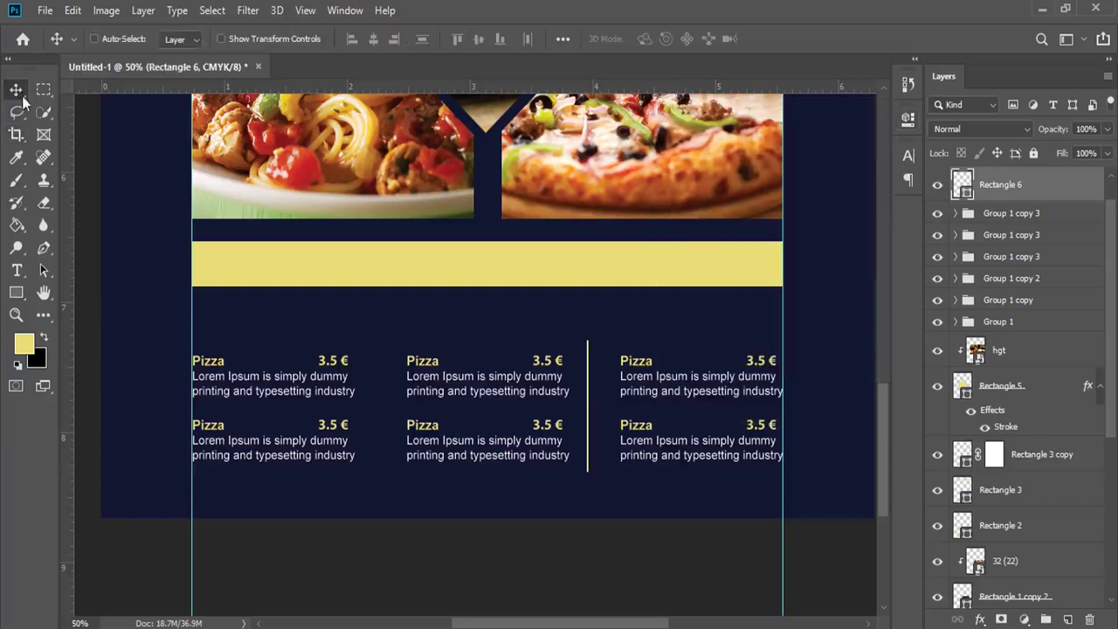
left_click_drag(671, 402, 674, 404)
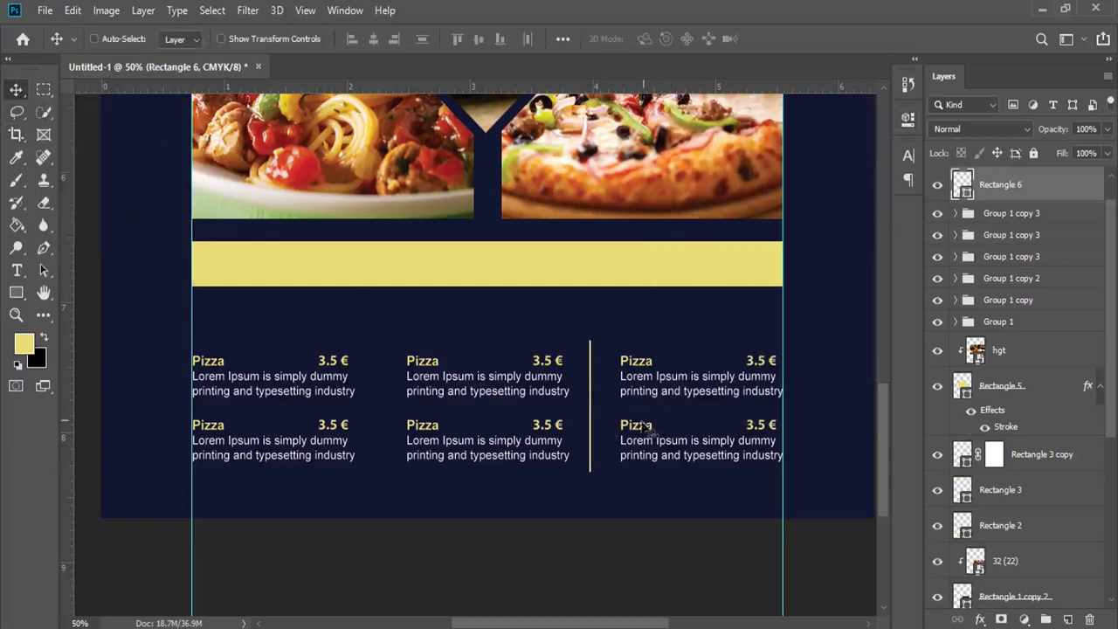
left_click_drag(596, 406, 382, 407, "alt")
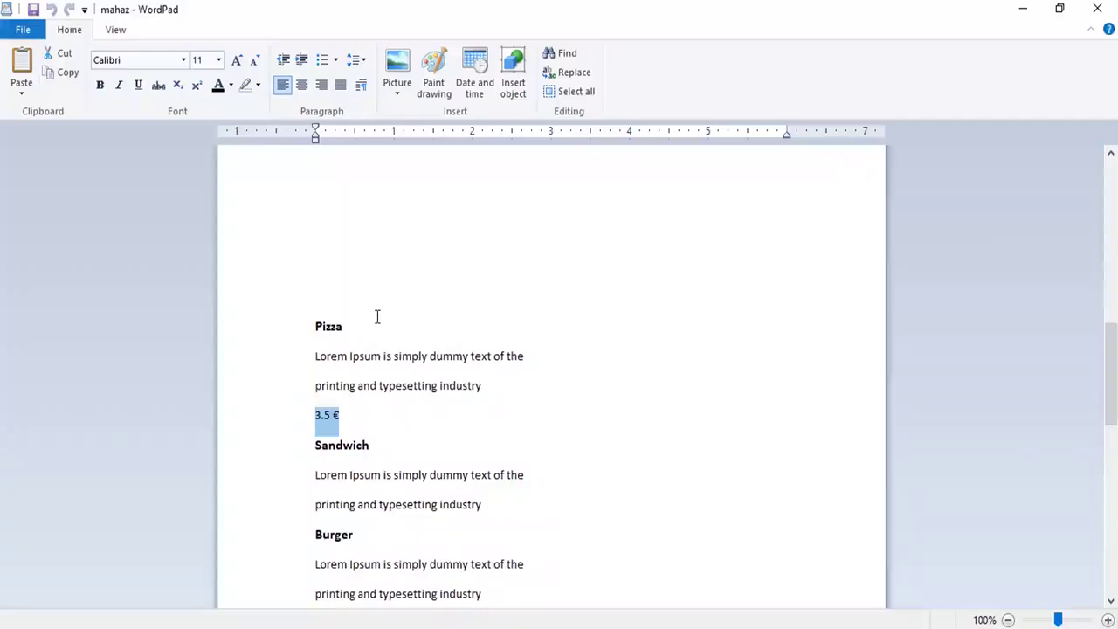
- Select the opening words of the WordPad sample paragraph
scroll(377, 317, "up", 10)
scroll(377, 317, "up", 3)
left_click_drag(315, 166, 470, 166)
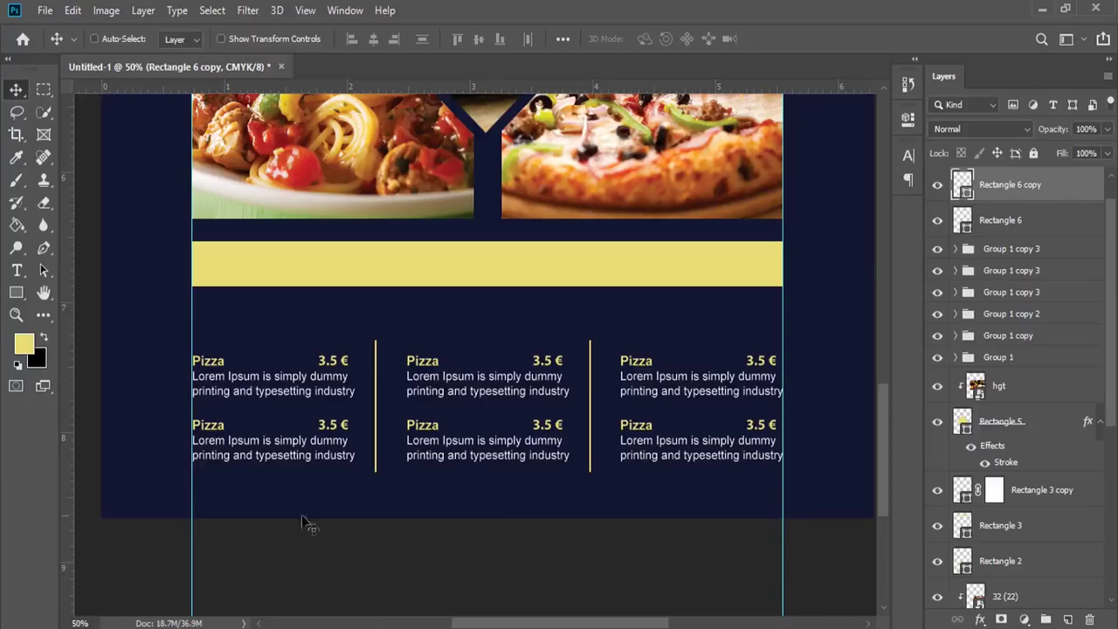
- Paste the copied words as new text in Arial Regular below the yellow bar
left_click(16, 271)
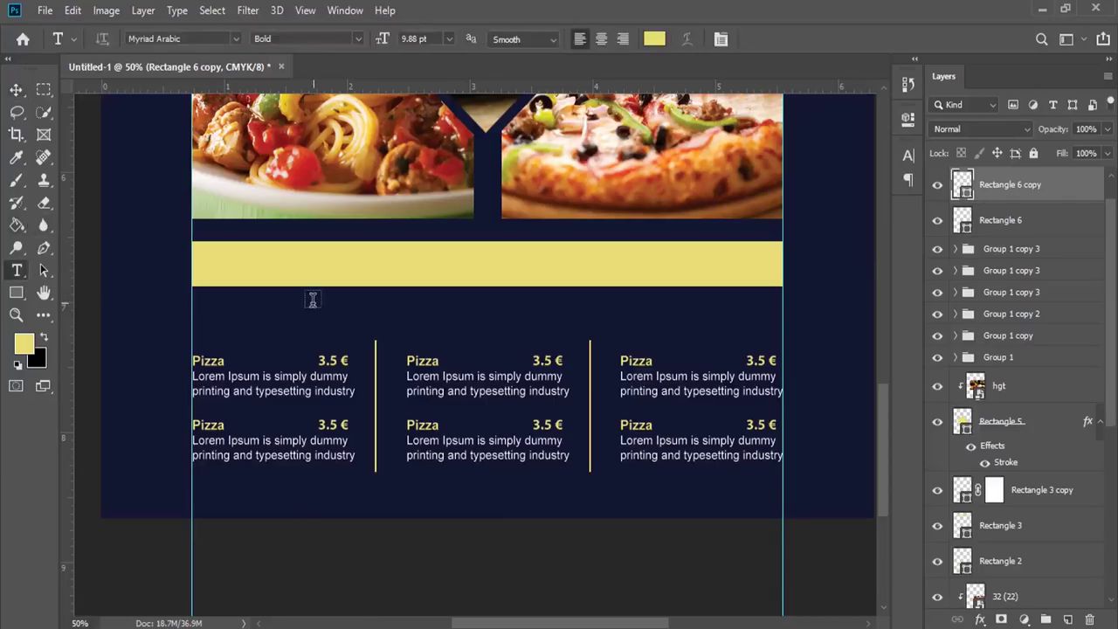
left_click(312, 302)
right_click(327, 294)
left_click(371, 352)
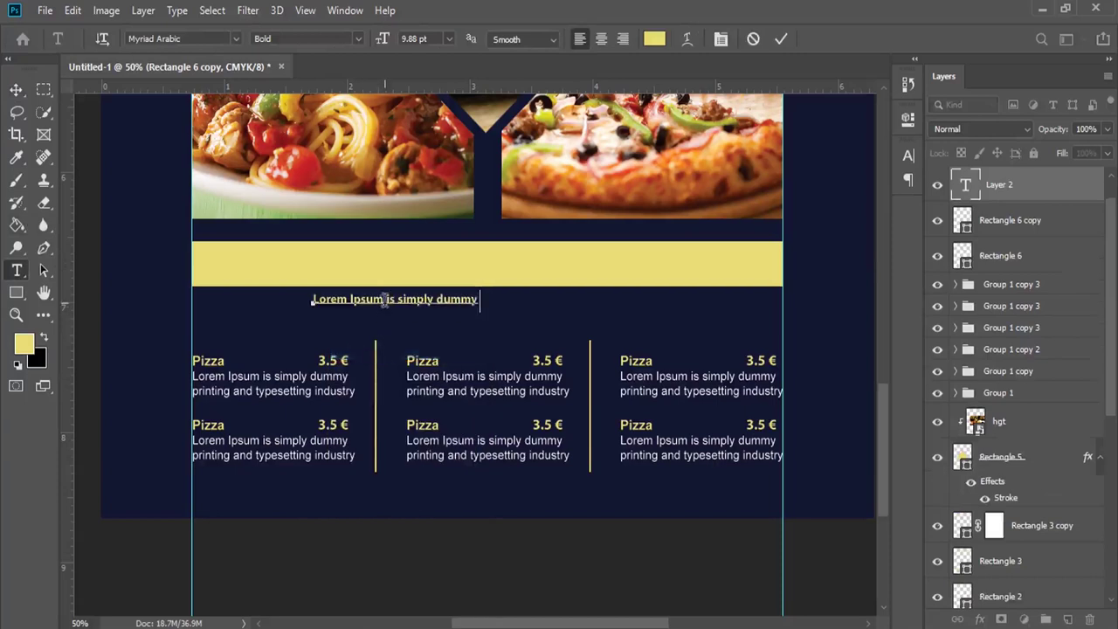
triple_click(370, 299)
left_click(358, 38)
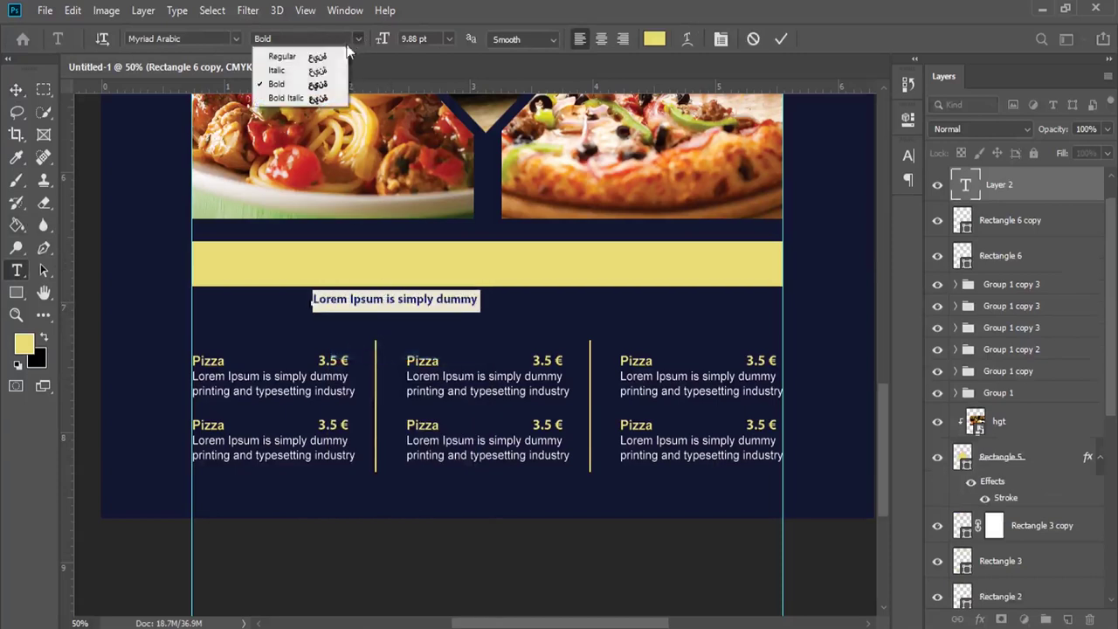
left_click(266, 54)
left_click(235, 39)
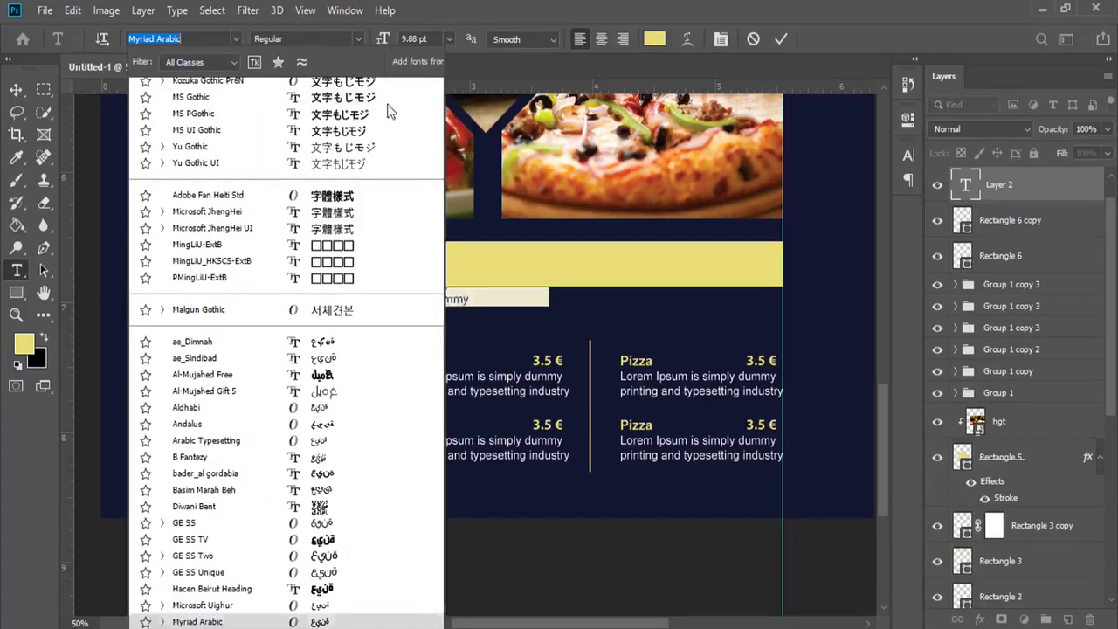
left_click_drag(439, 533, 421, 157)
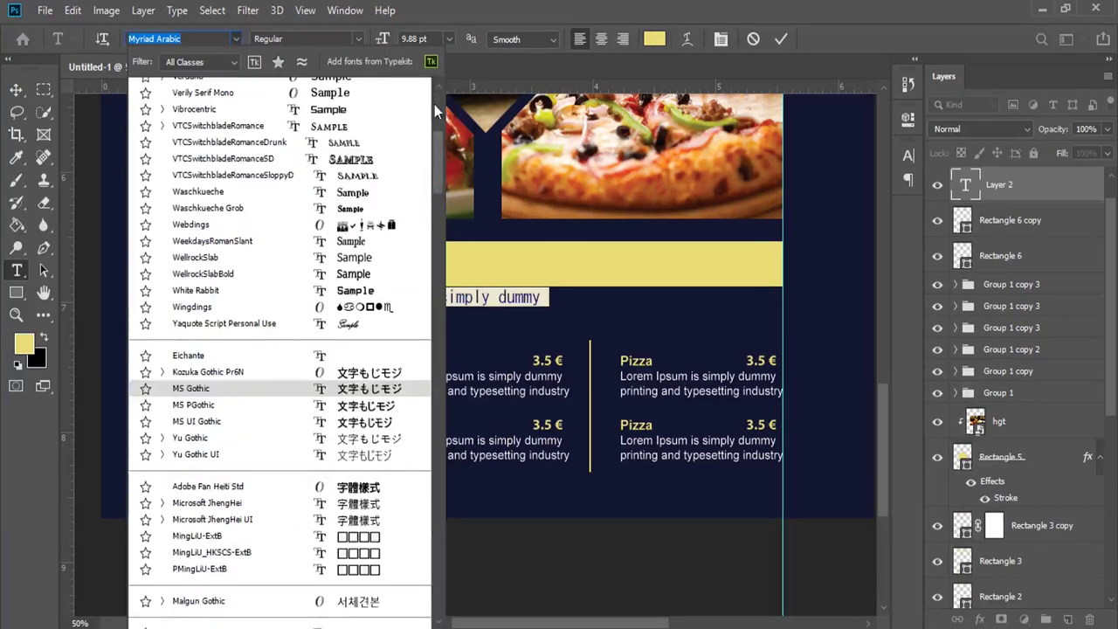
left_click_drag(436, 111, 436, 80)
left_click(309, 90)
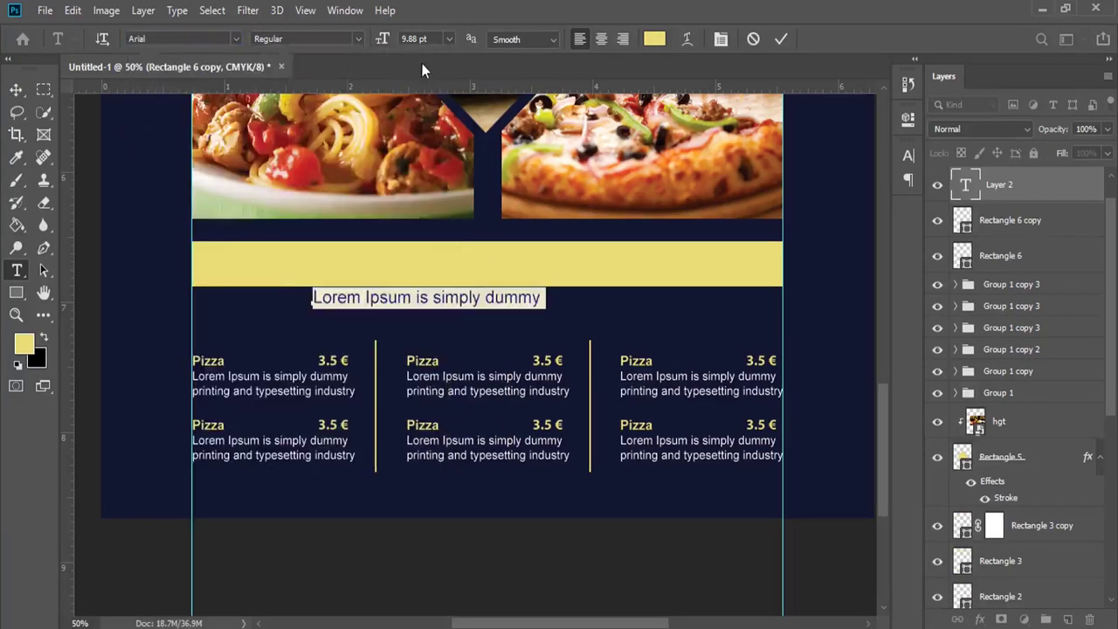
- Make the heading all caps at 10.88 pt in dark navy, and commit it
left_click(719, 39)
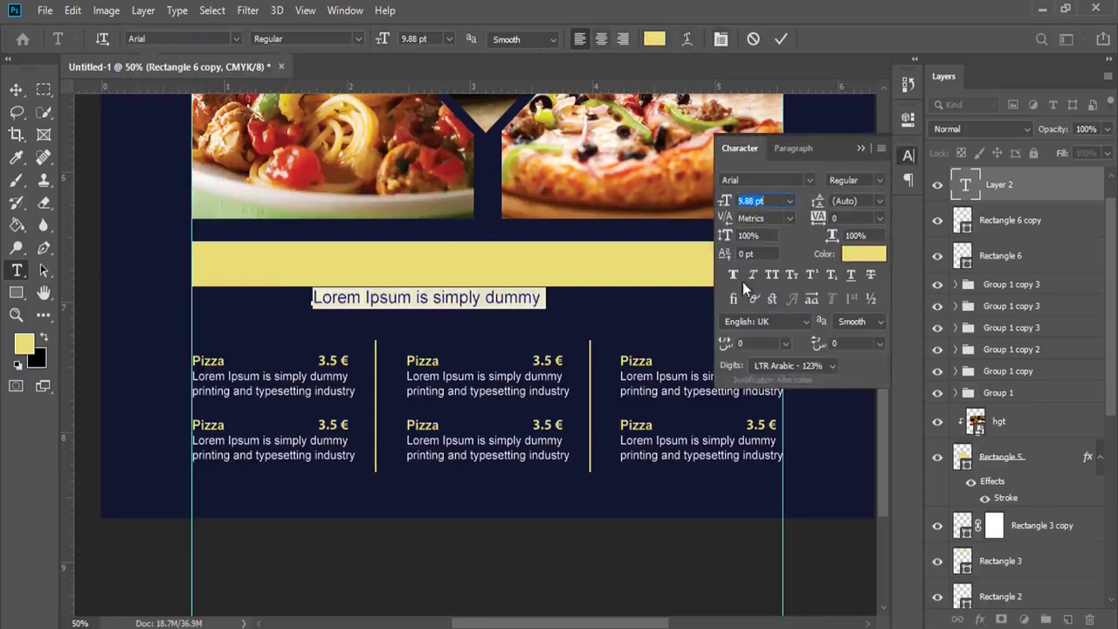
left_click(772, 275)
left_click_drag(724, 201, 703, 203)
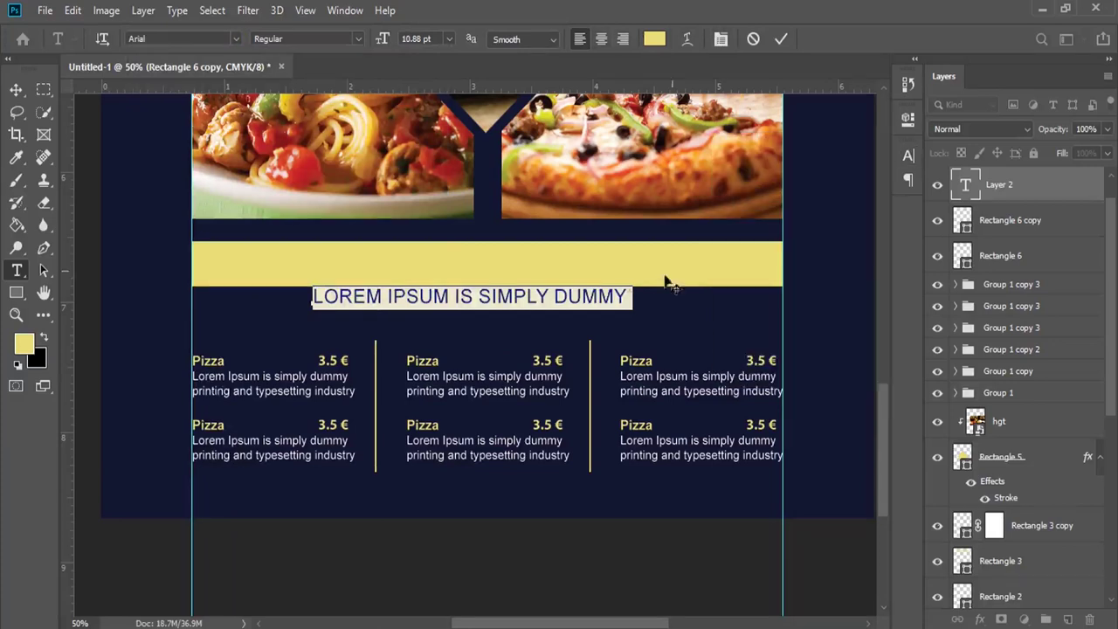
left_click(606, 295)
key("ctrl+shift+slash")
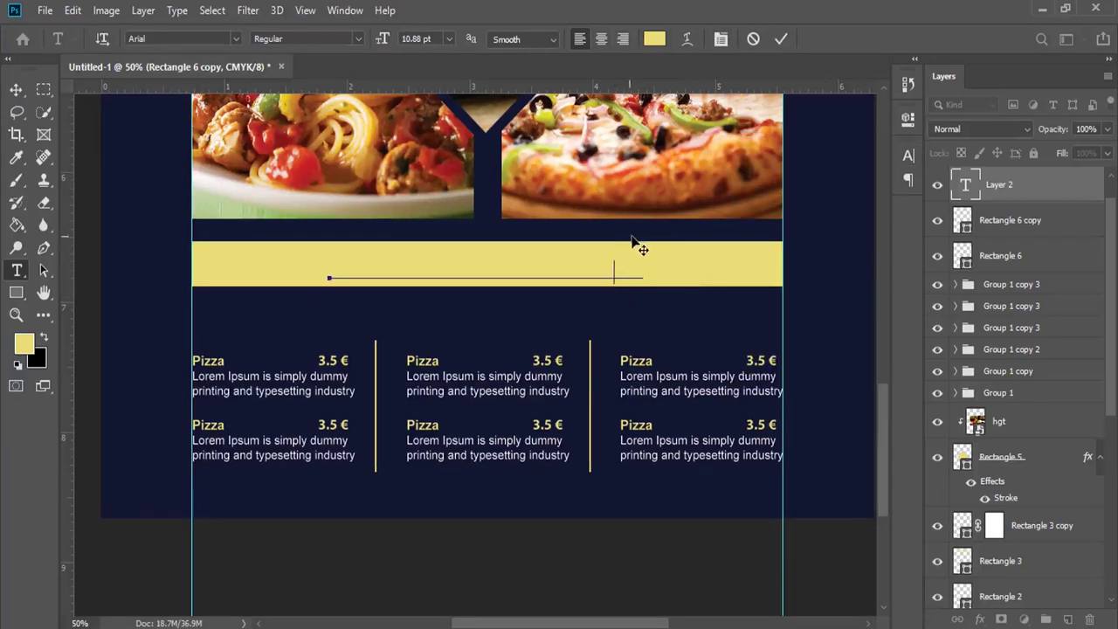
key("ctrl+a")
left_click(24, 344)
left_click(793, 354)
left_click(1018, 168)
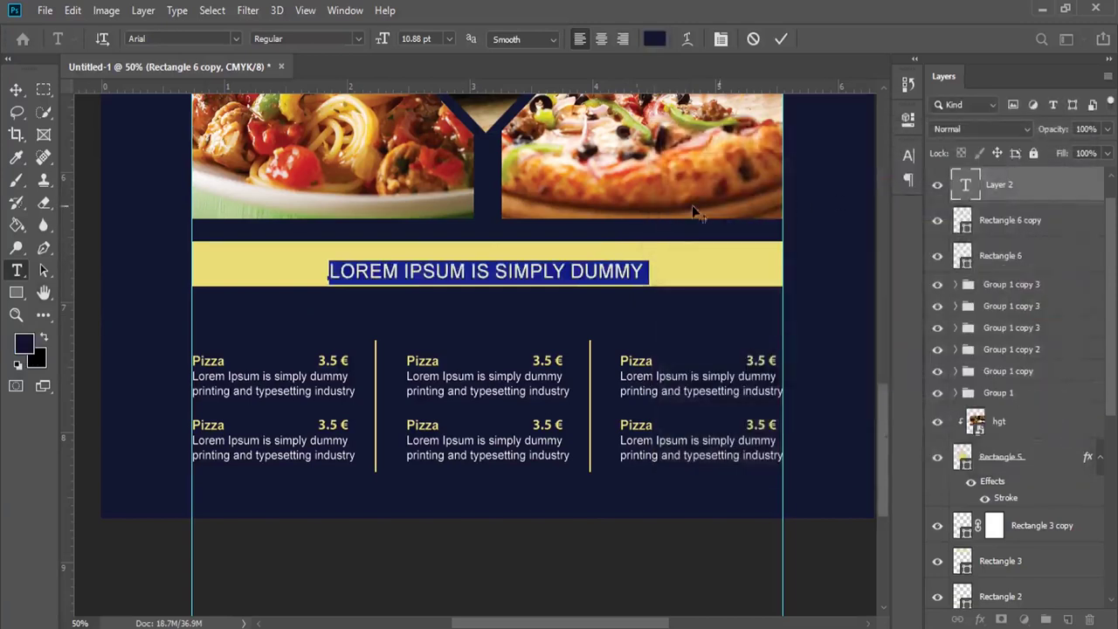
left_click(482, 262)
key("ctrl+Return")
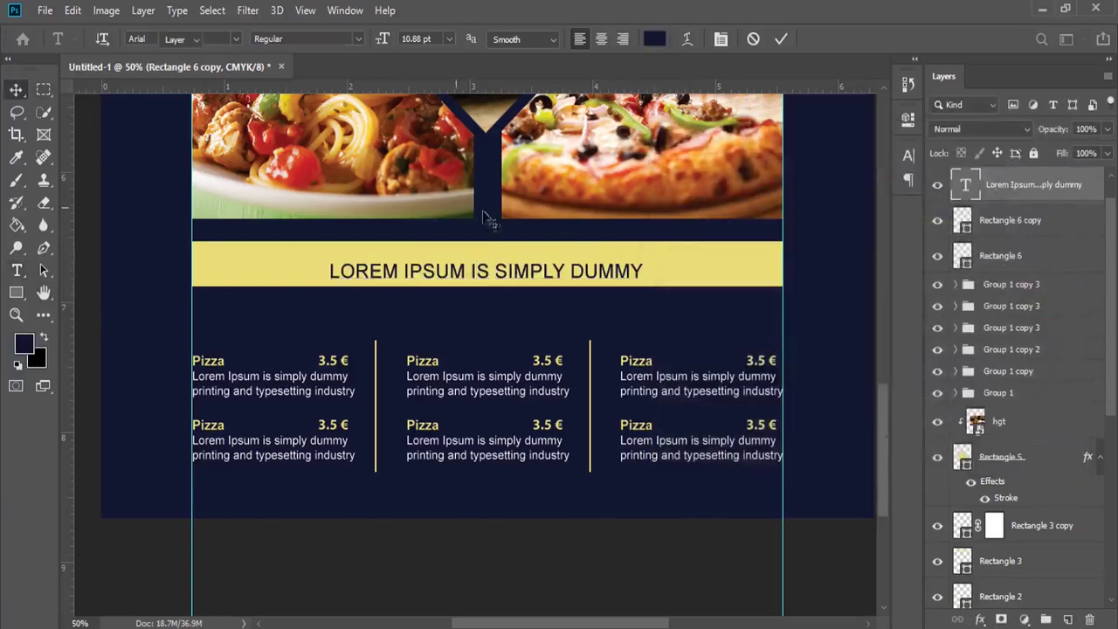
- Nudge the heading up and centre it horizontally on the canvas
left_click_drag(542, 262, 542, 255)
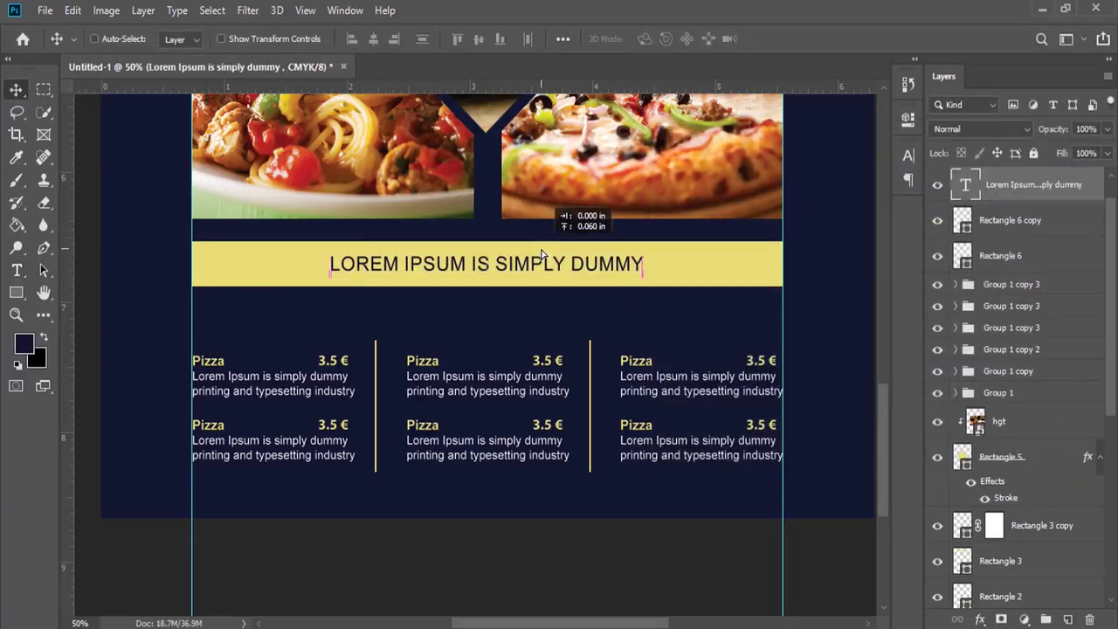
left_click(214, 9)
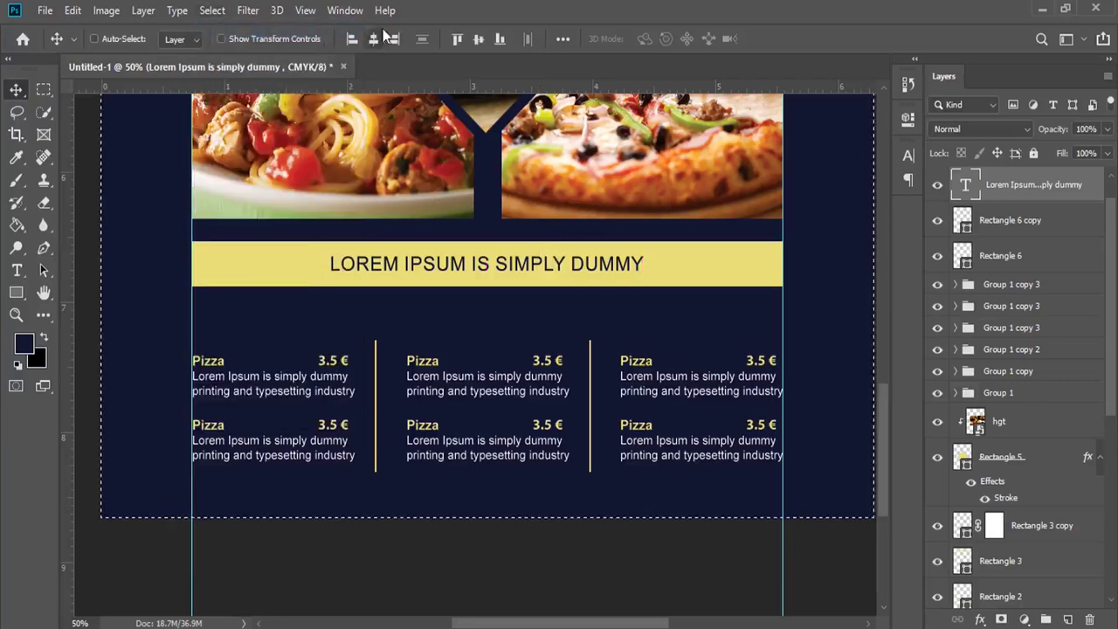
key("ctrl+d")
- Add the text BISTRO RES between the top lines, coloured with the sampled line yellow
scroll(546, 267, "up", 2)
scroll(543, 267, "up", 2)
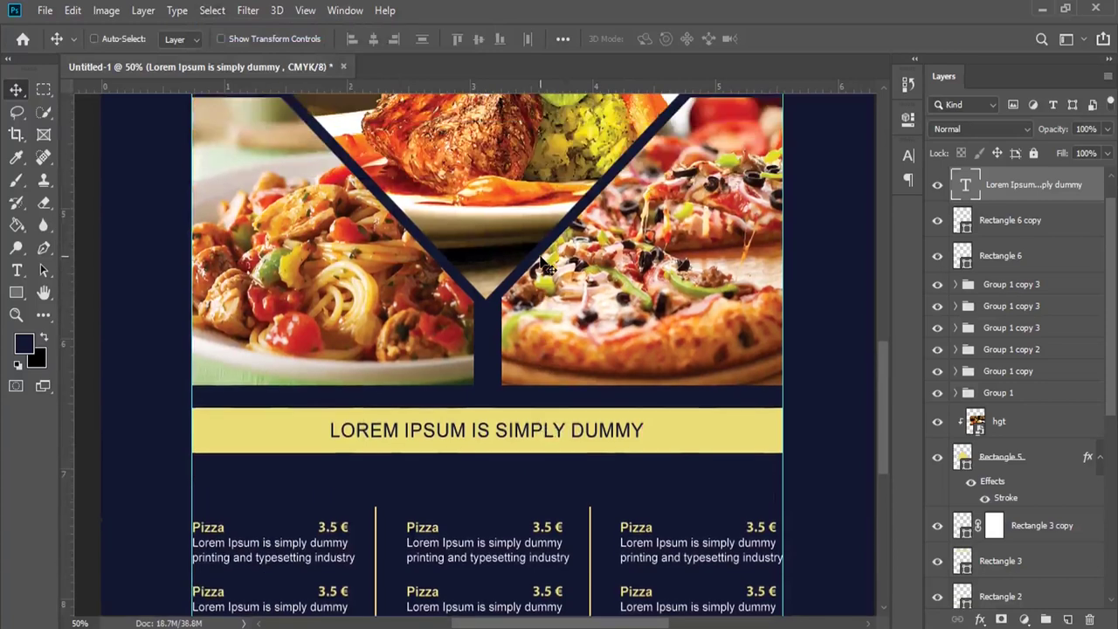
scroll(543, 264, "up", 3)
scroll(541, 264, "up", 4)
scroll(540, 262, "up", 4)
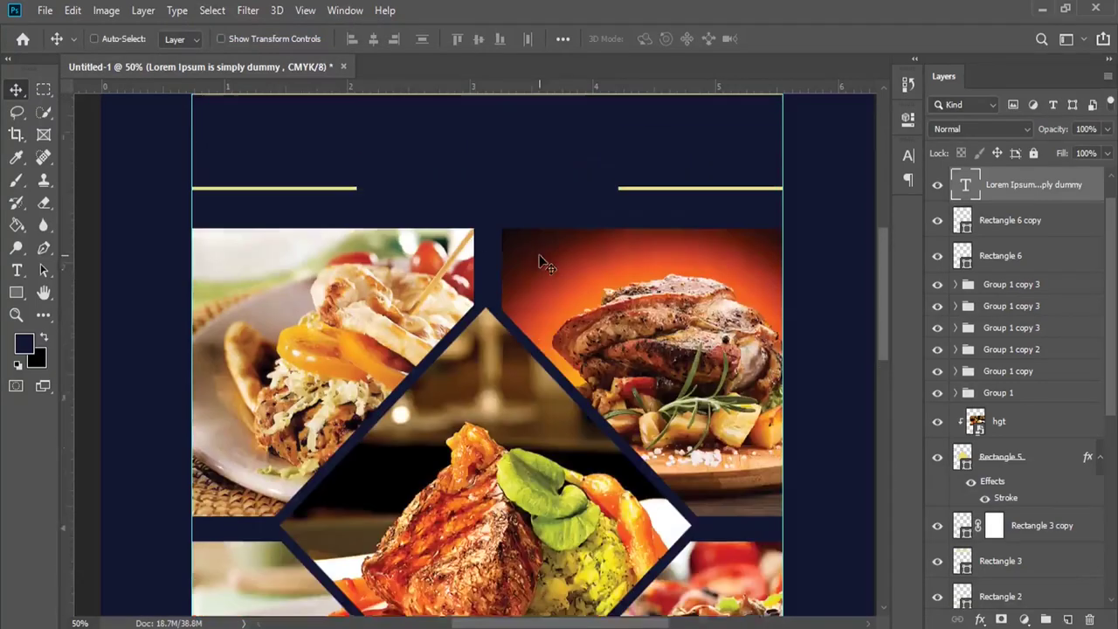
scroll(540, 262, "up", 1)
left_click(16, 270)
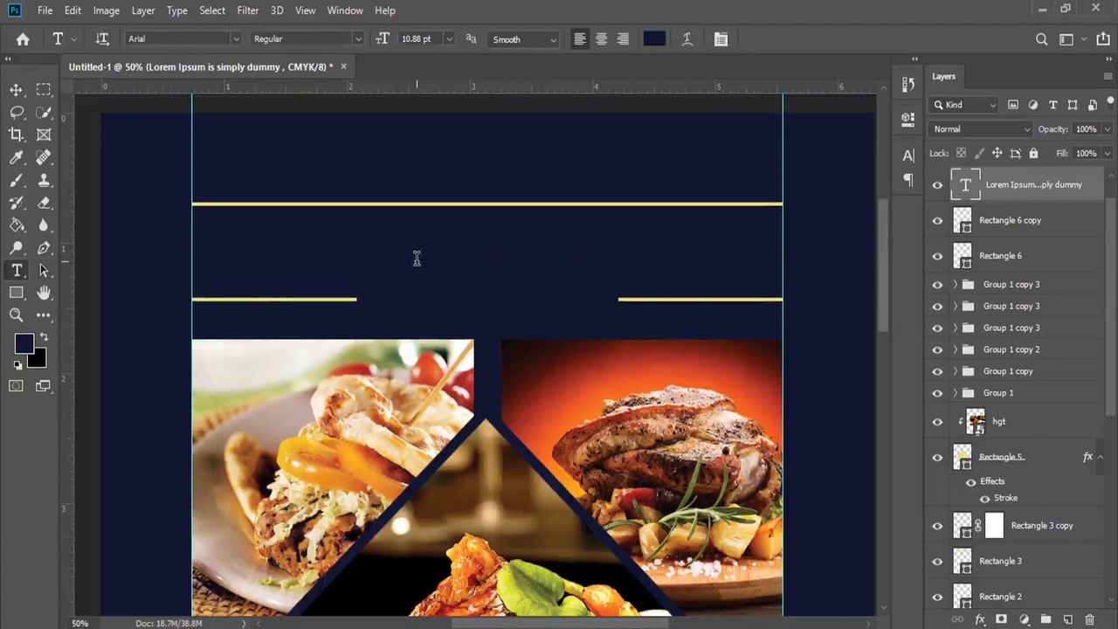
left_click(417, 258)
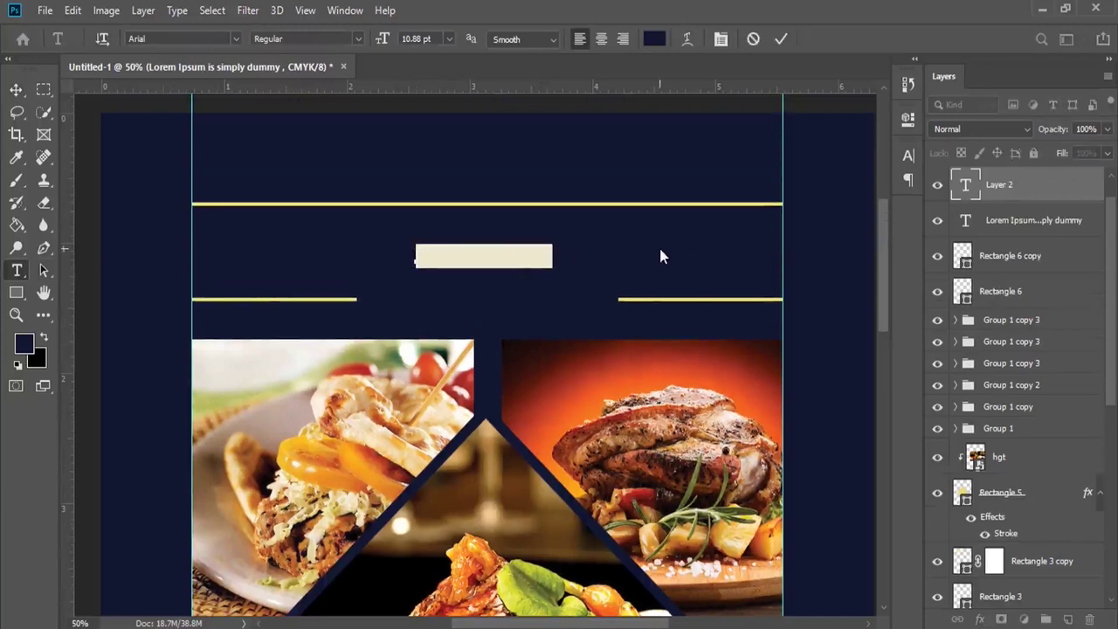
left_click(24, 345)
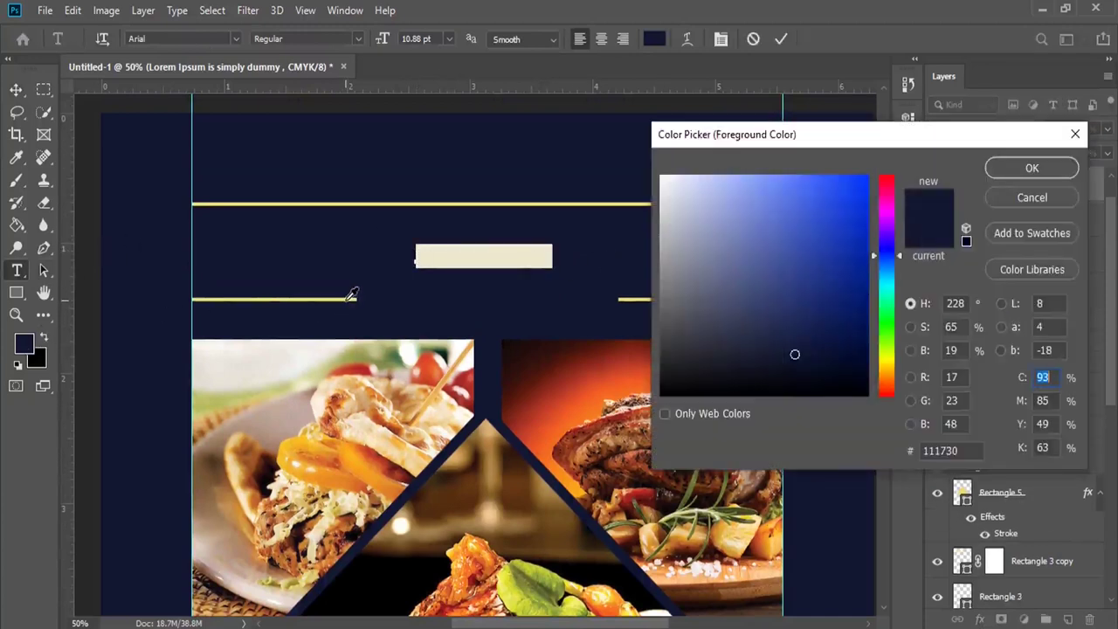
left_click(351, 299)
left_click(1017, 170)
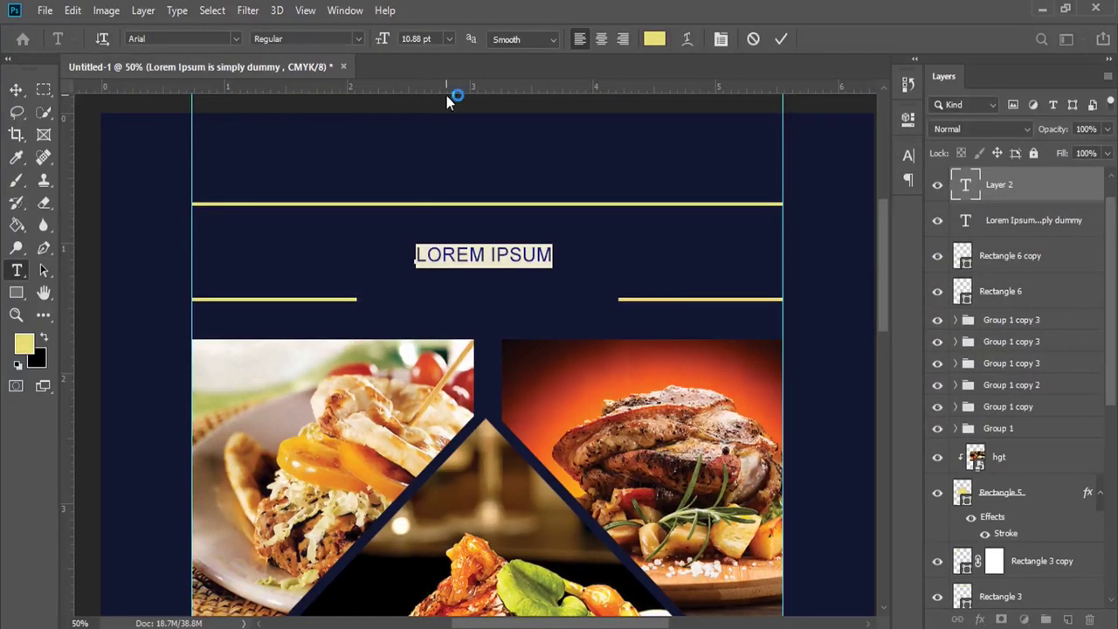
type("BISTRO RES")
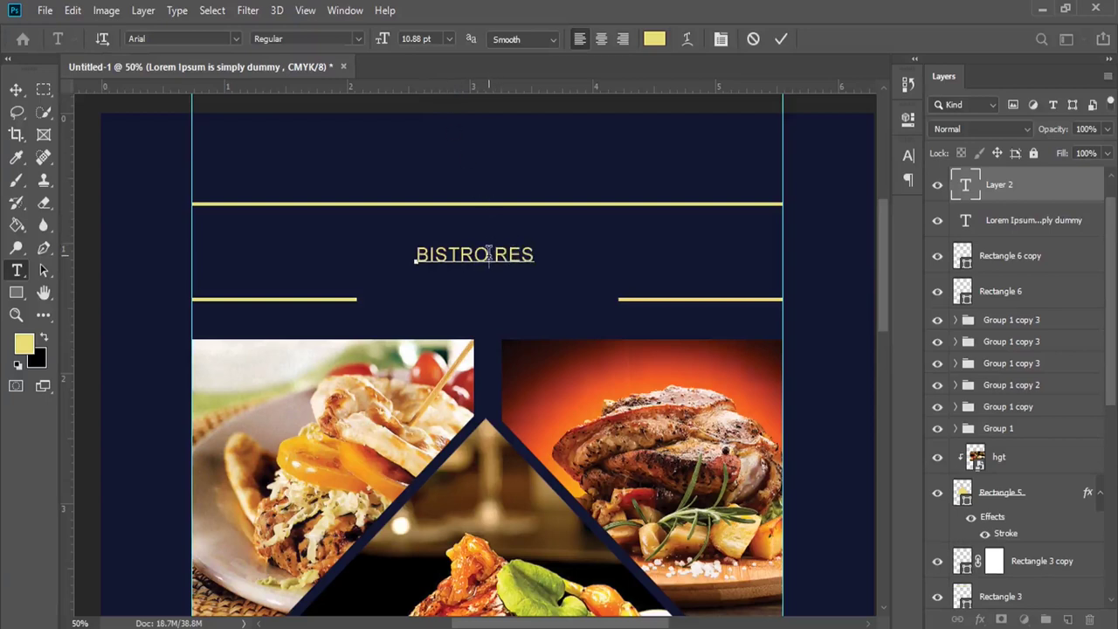
- Enlarge the BISTRO RES title to 34.88 pt and shift it left between the lines
triple_click(488, 253)
left_click_drag(394, 38, 404, 41)
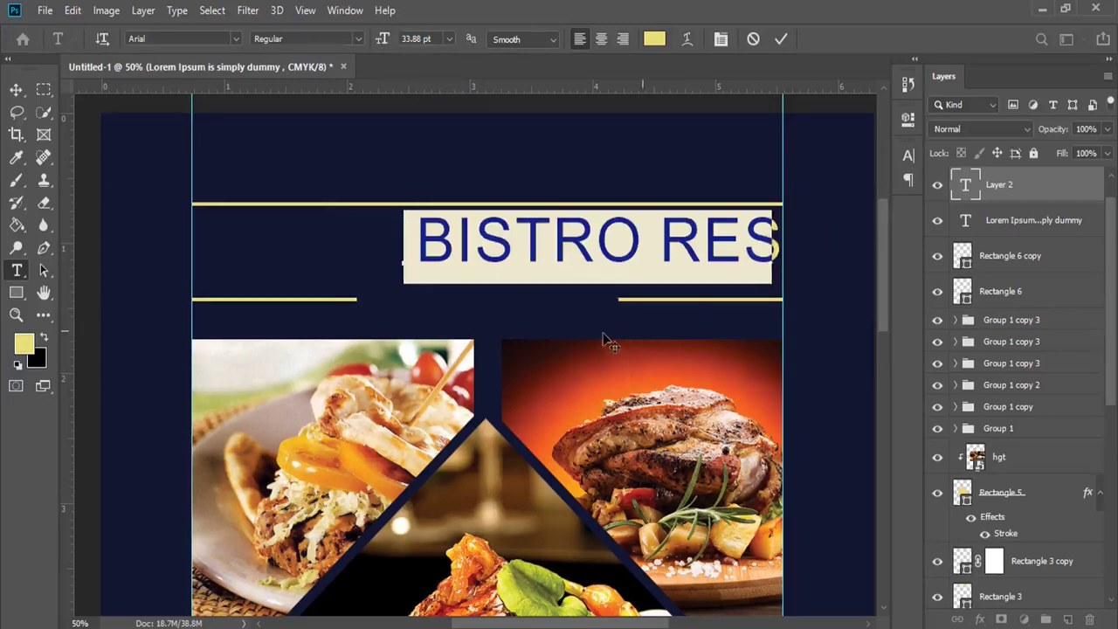
left_click_drag(614, 332, 521, 341)
left_click_drag(382, 46, 378, 41)
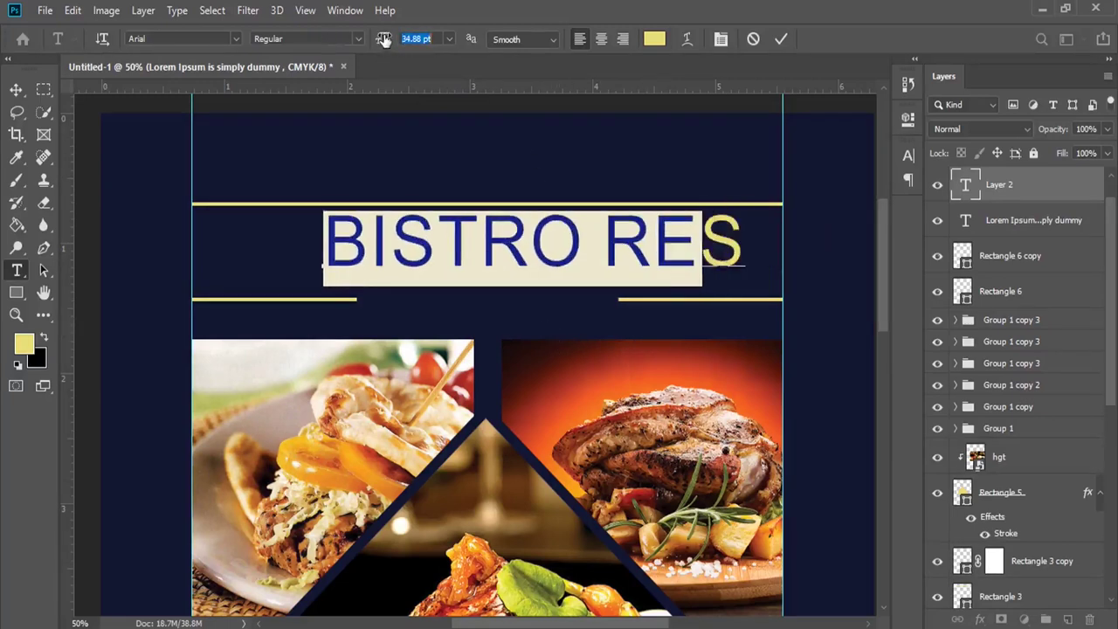
left_click(495, 223)
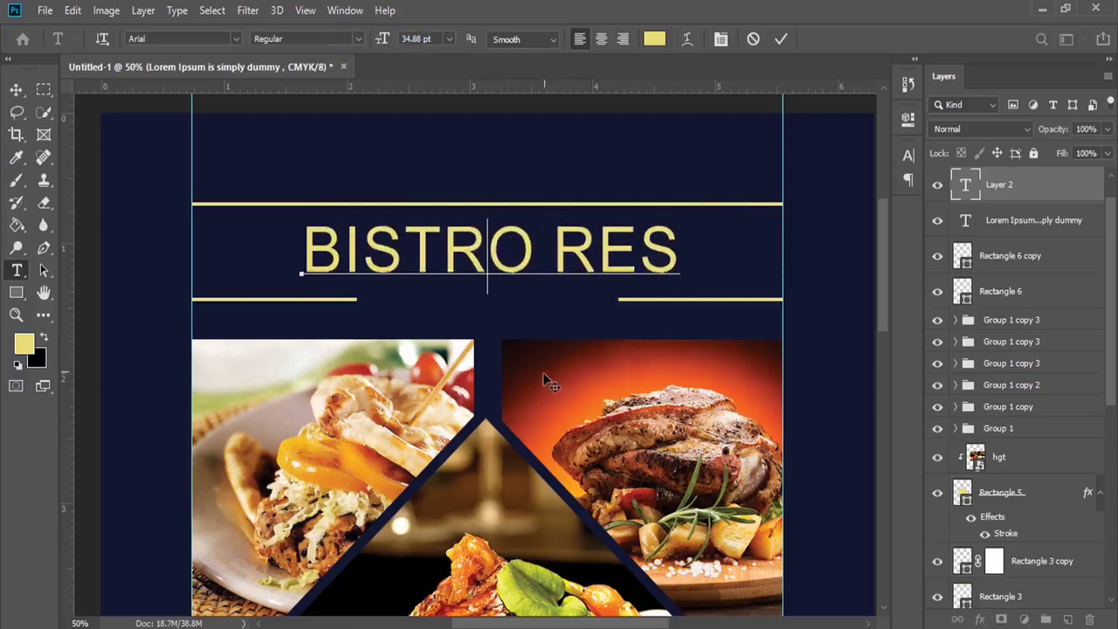
- Set BISTRO RES in Bitstream Vera Serif Bold and nudge it left to centre
key("ctrl+a")
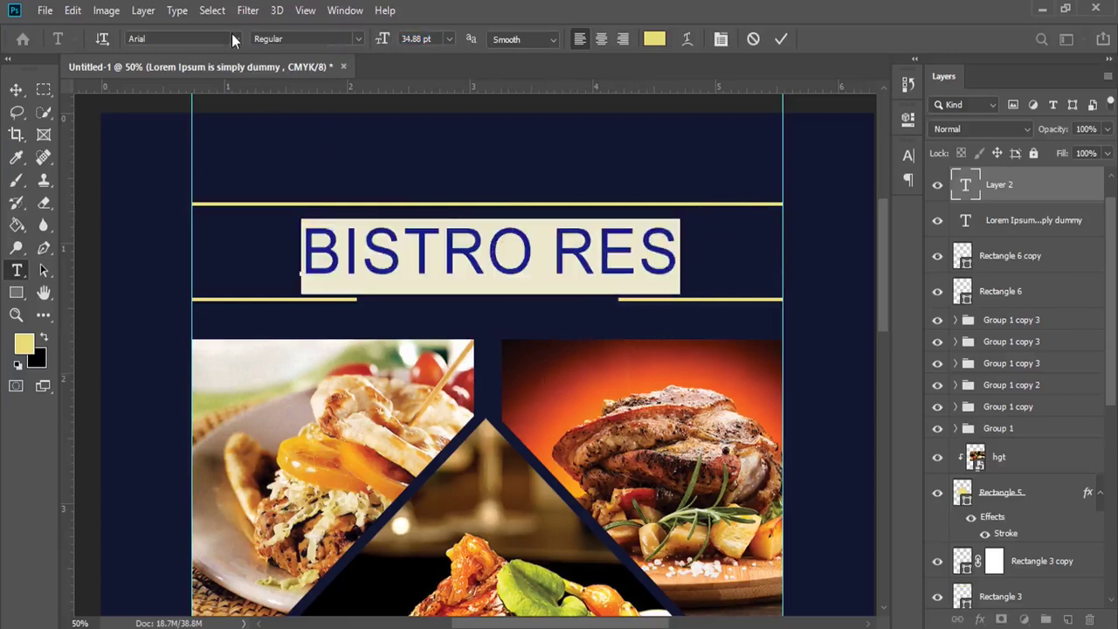
left_click(234, 39)
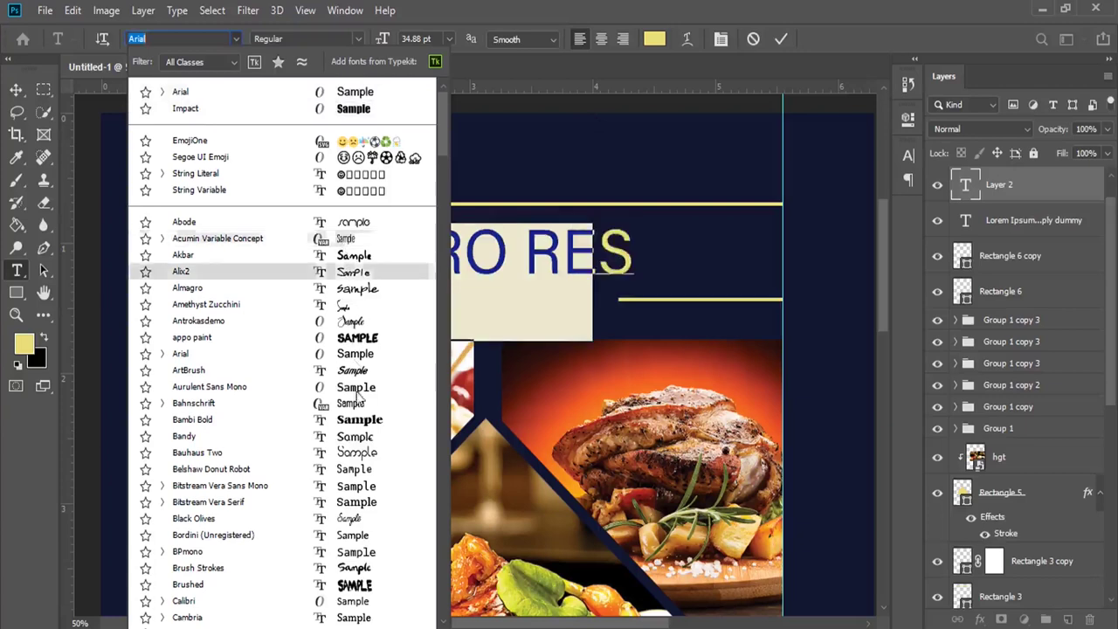
left_click(357, 504)
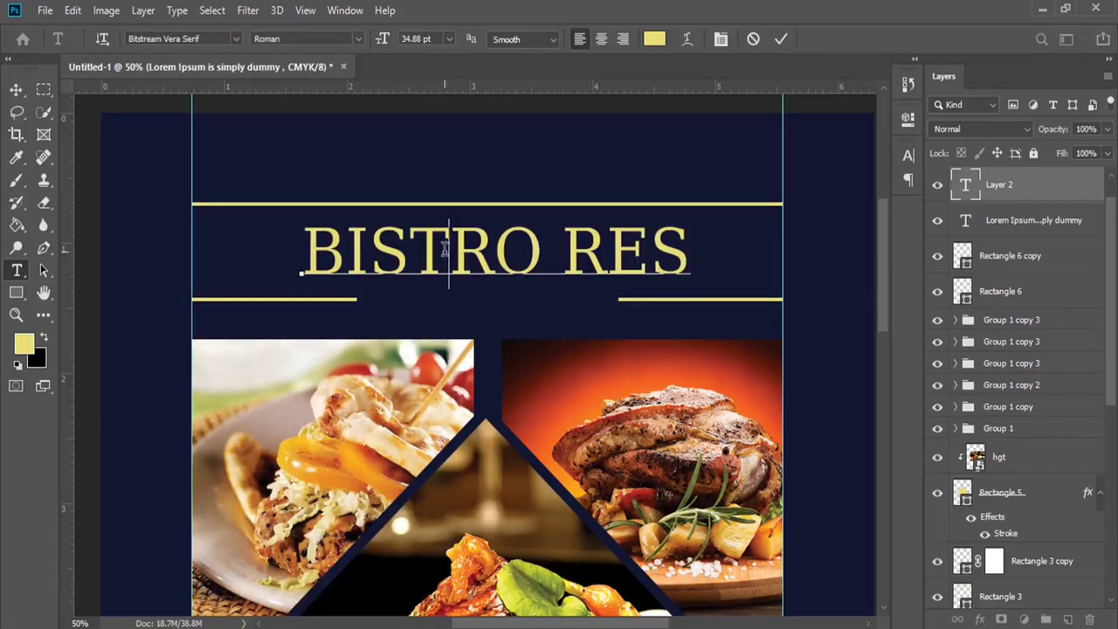
key("ctrl+a")
left_click(357, 39)
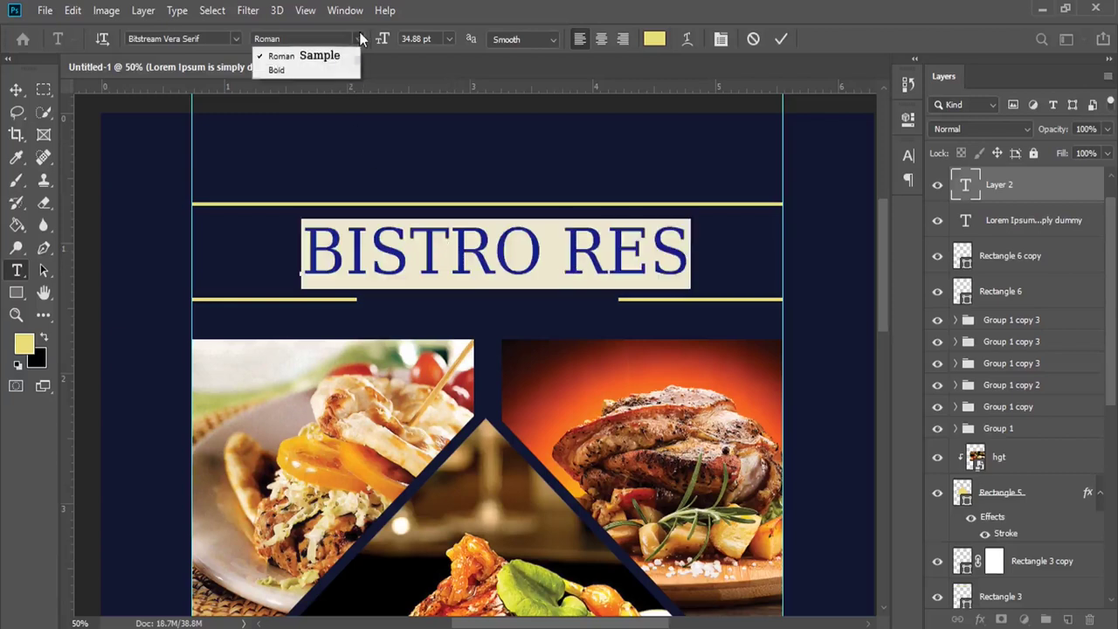
left_click(310, 73)
left_click(484, 248)
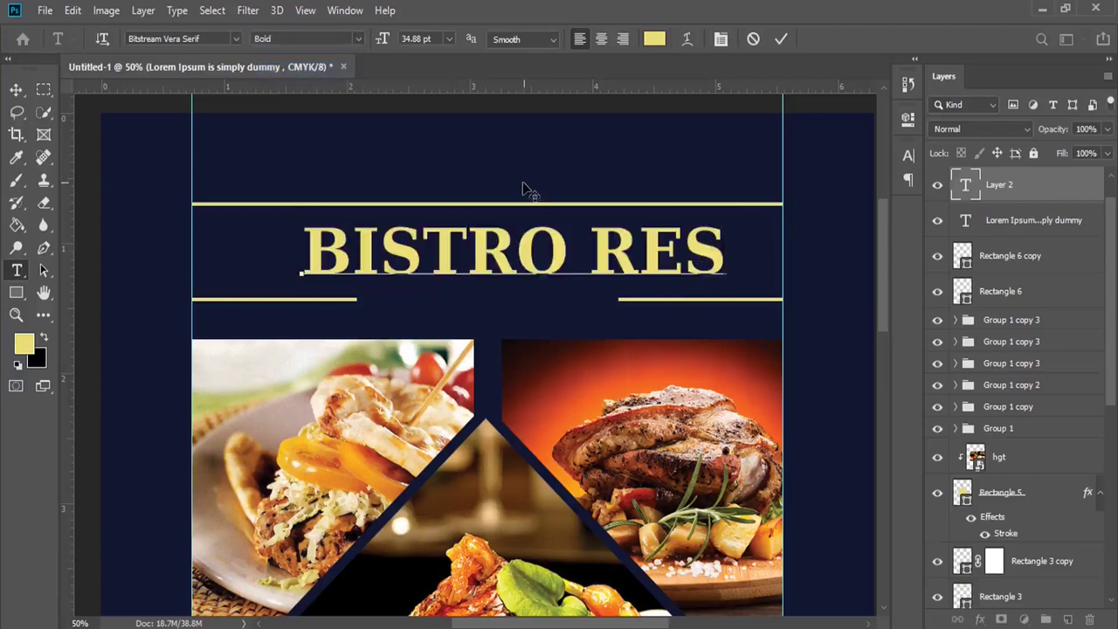
left_click(16, 89)
key("Left")
key("Left")
key("Left")
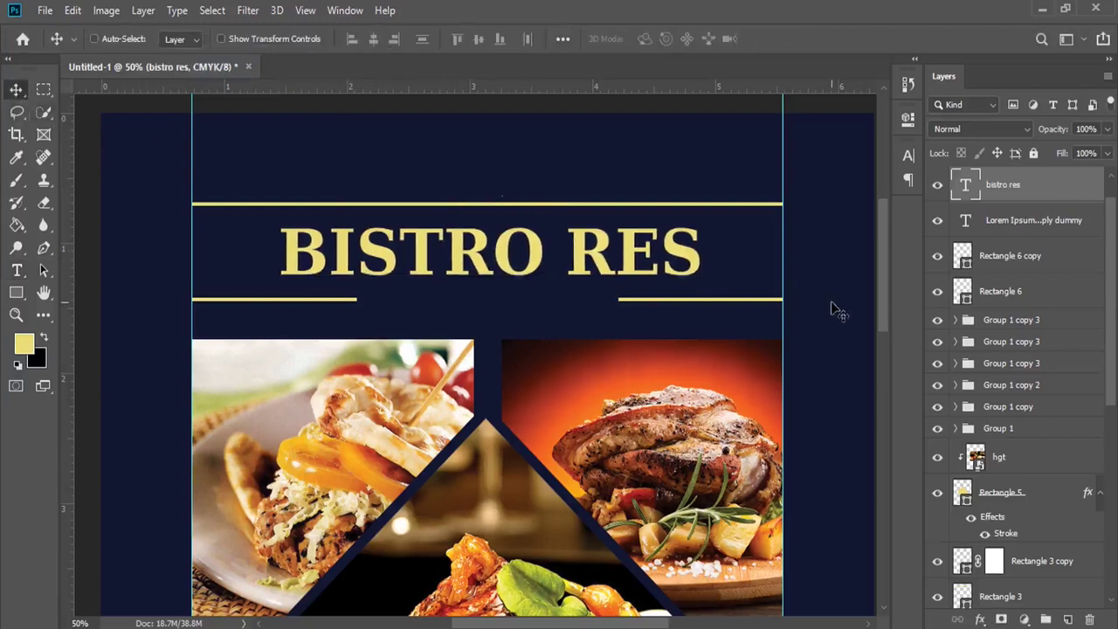
key("Left")
key("Left")
key("Left")
left_click(15, 292)
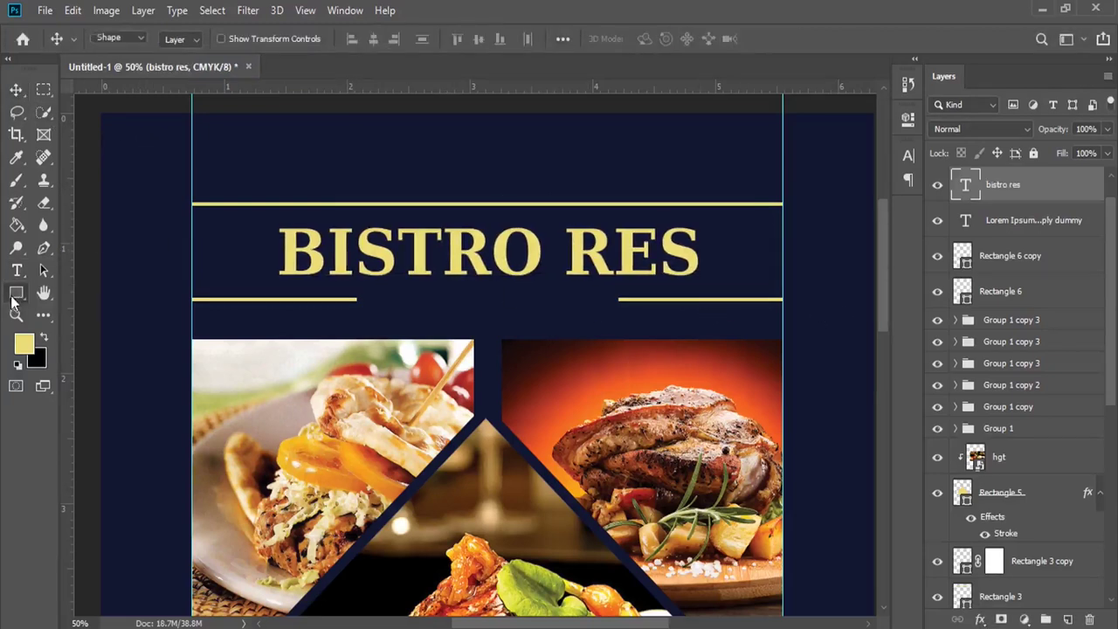
- Draw a small yellow-filled circle just right of the title
left_click(49, 329)
left_click_drag(745, 243, 755, 254)
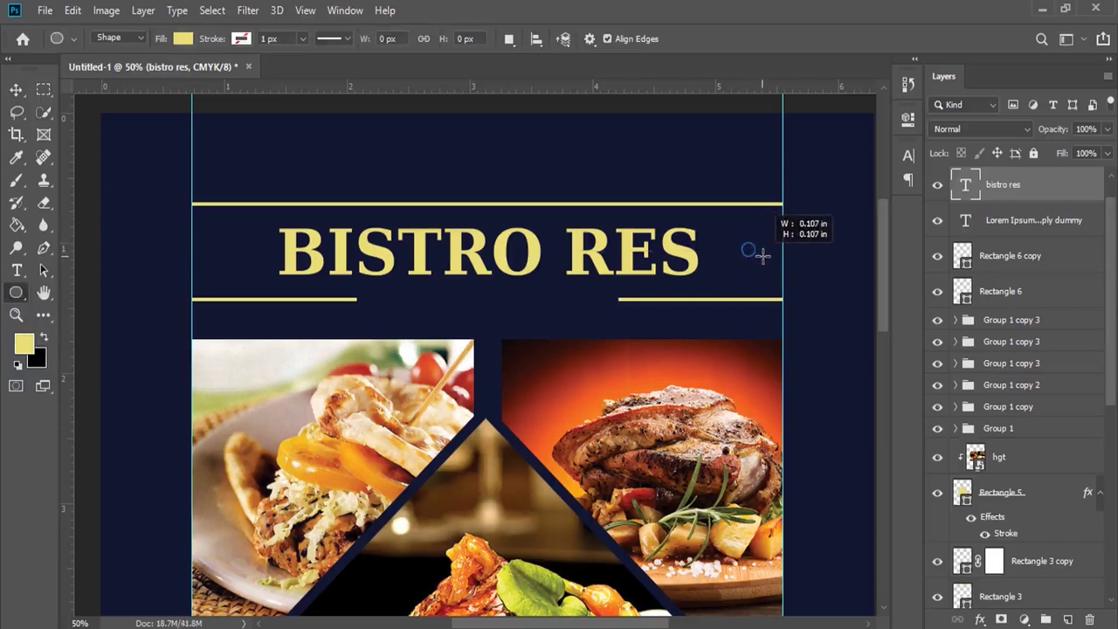
left_click_drag(757, 254, 763, 255)
left_click(861, 113)
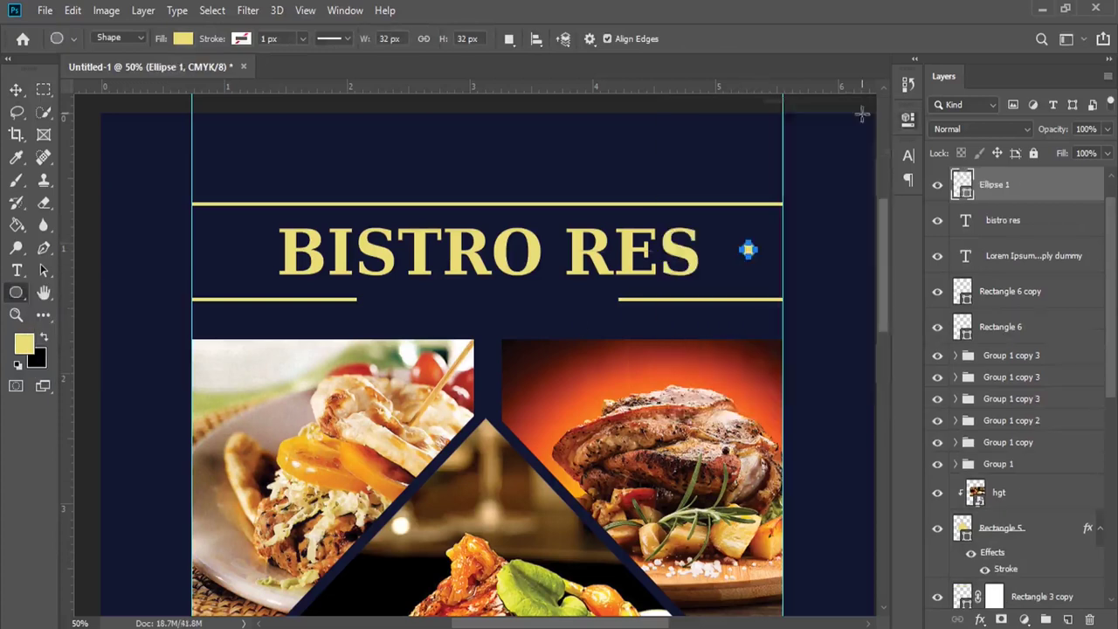
double_click(962, 185)
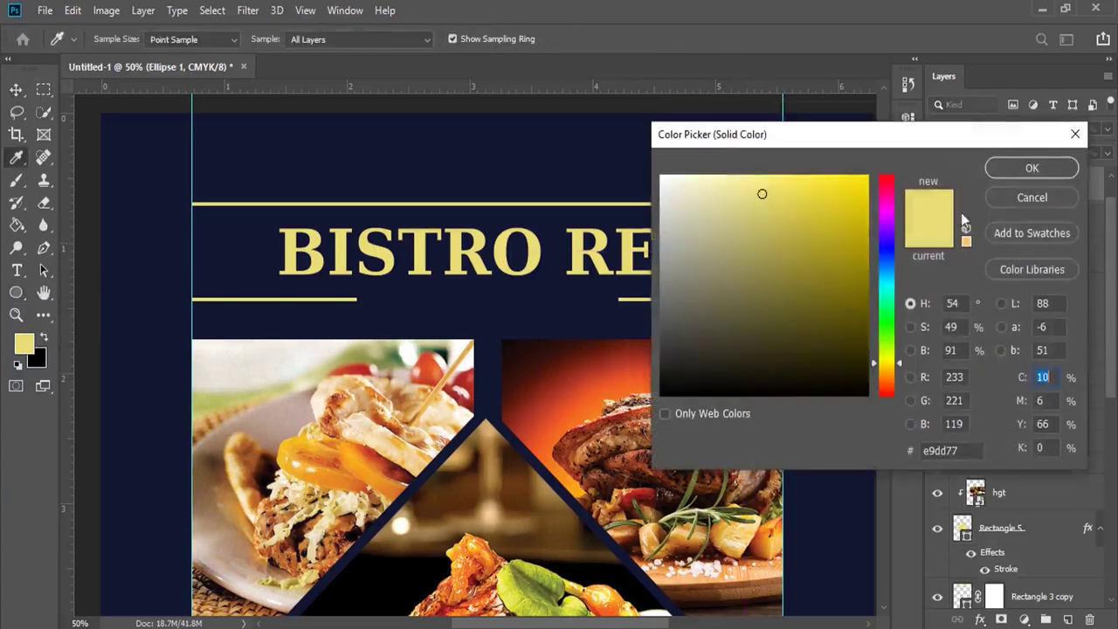
left_click(1022, 170)
- Duplicate the yellow dot and place the copy left of BISTRO
left_click(16, 90)
key("shift+Left")
key("shift+Left")
key("shift+Left")
key("shift+Left")
key("ctrl+j")
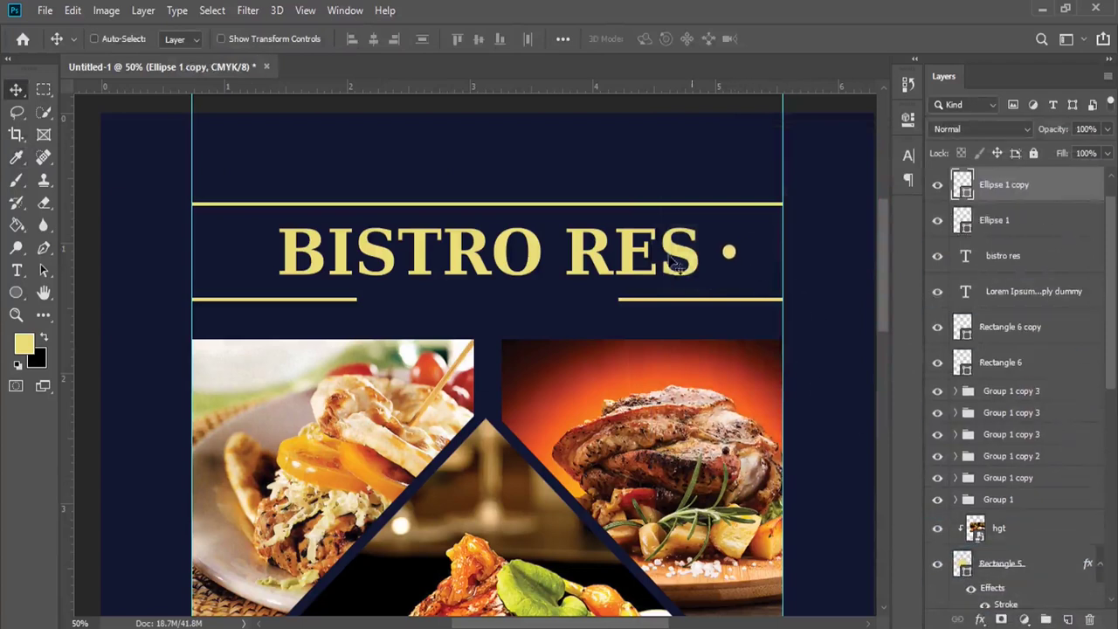
left_click_drag(737, 260, 264, 260)
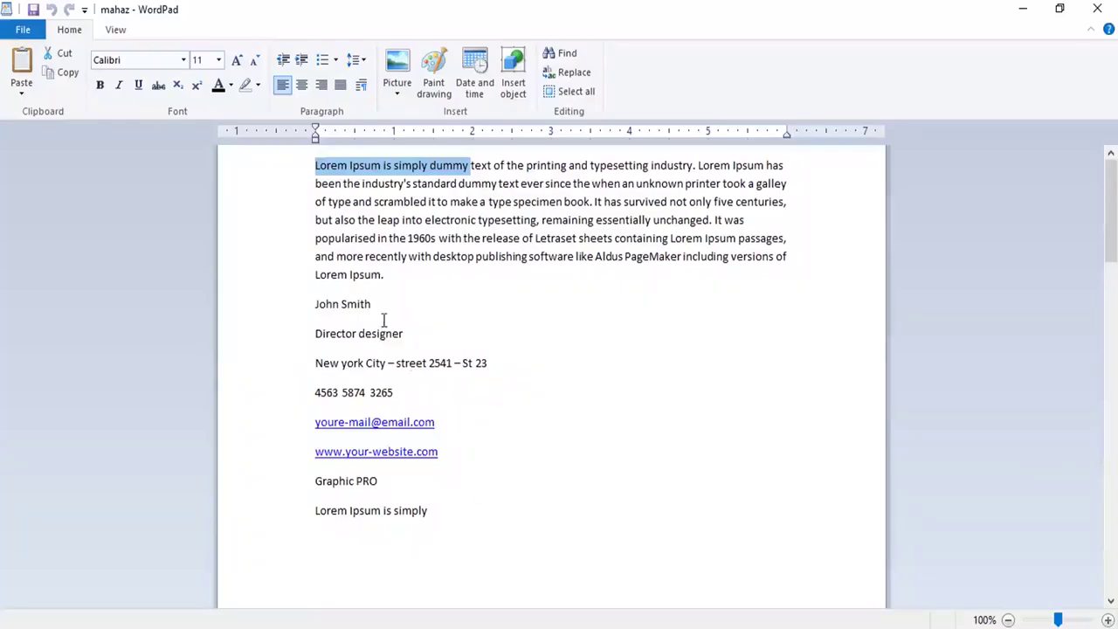
- Select 'Lorem Ipsum is simply' at the start of WordPad's first line
left_click(391, 171)
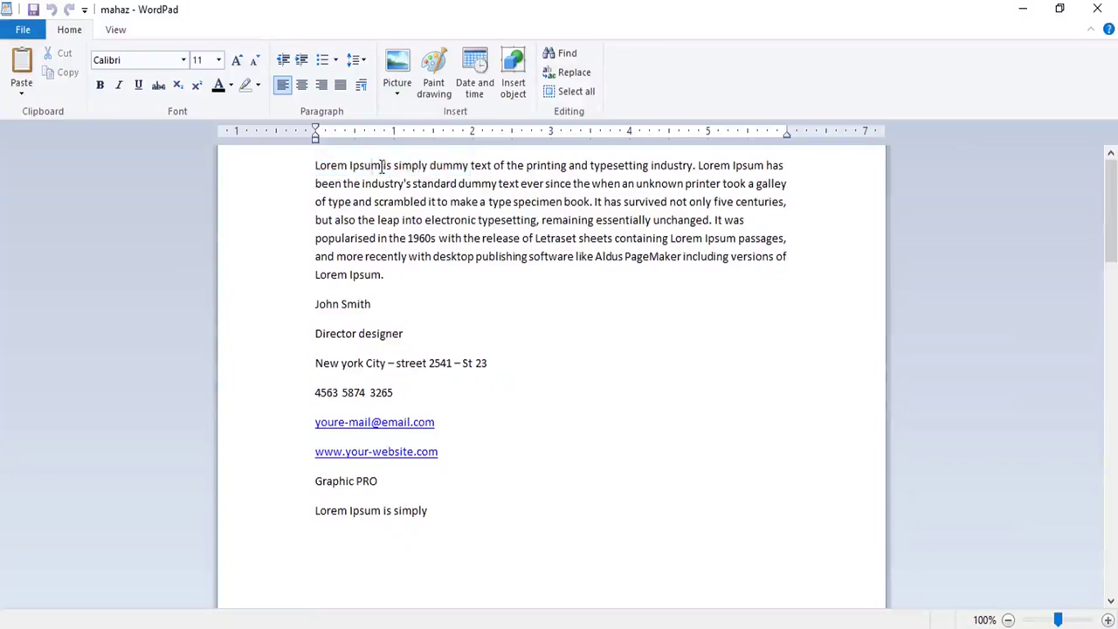
left_click_drag(382, 166, 332, 167)
left_click_drag(429, 166, 322, 172)
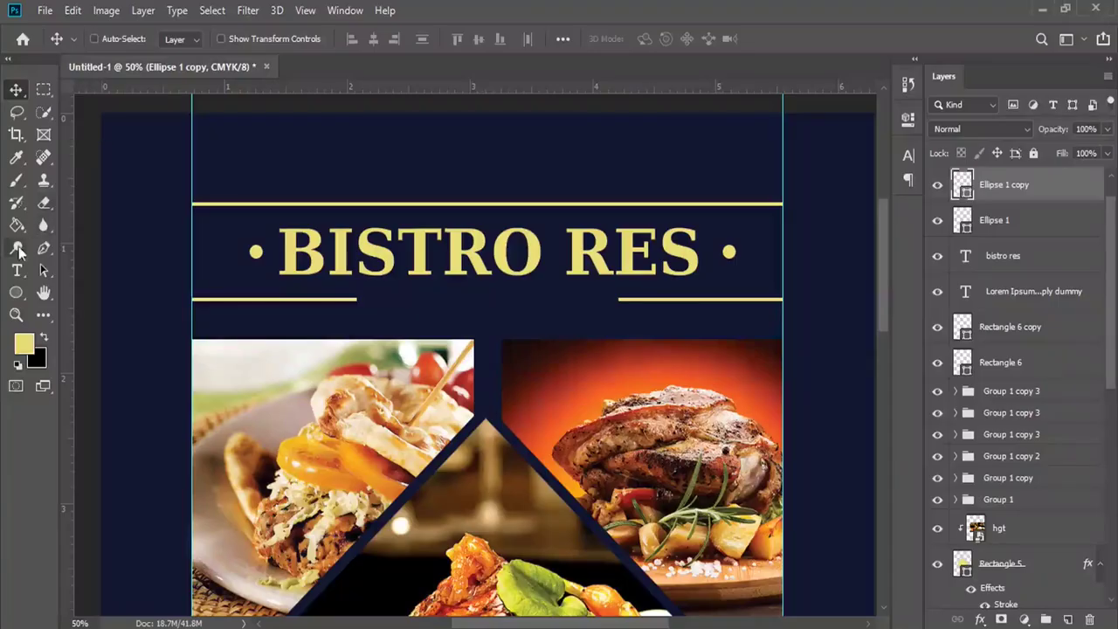
- Paste the copied phrase as new text below the title and set it to 7 pt
left_click(15, 271)
left_click(417, 298)
right_click(419, 290)
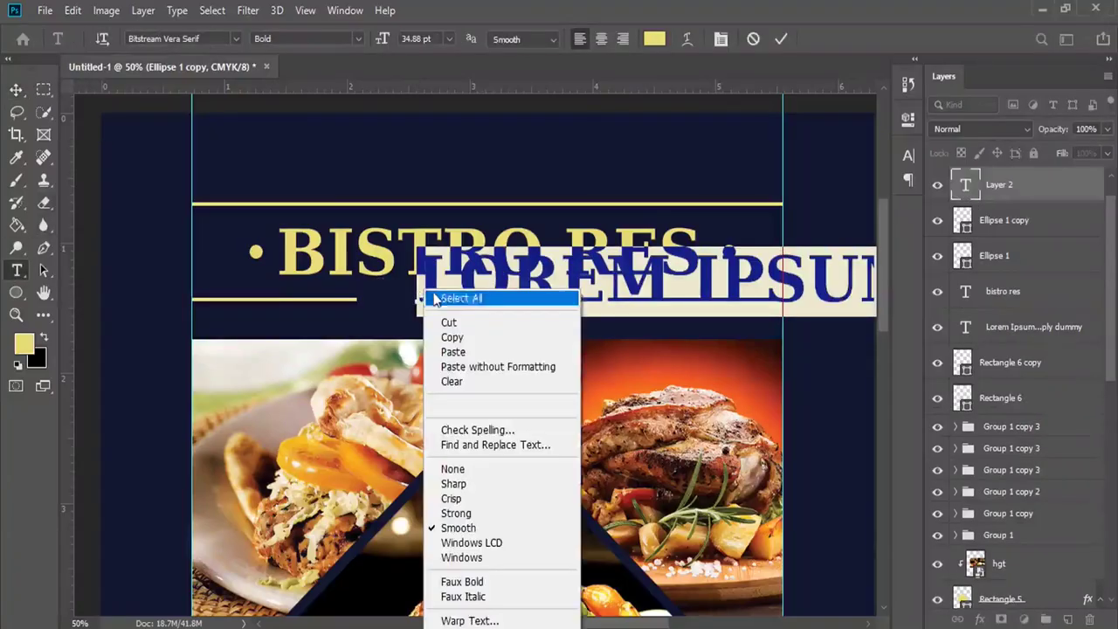
left_click(454, 351)
key("ctrl+a")
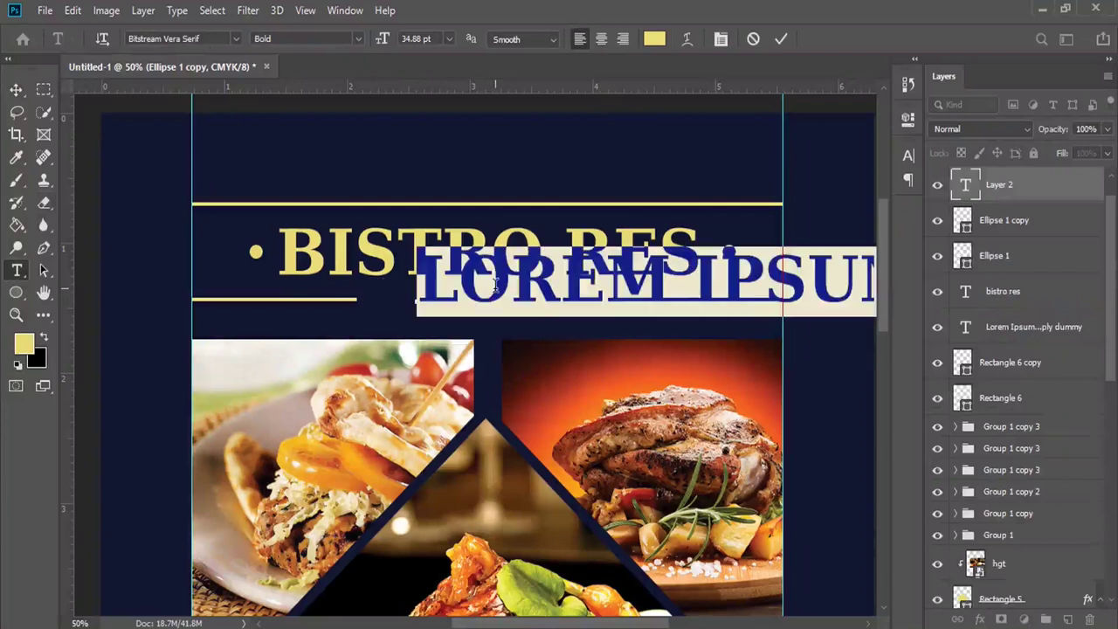
left_click_drag(381, 38, 357, 40)
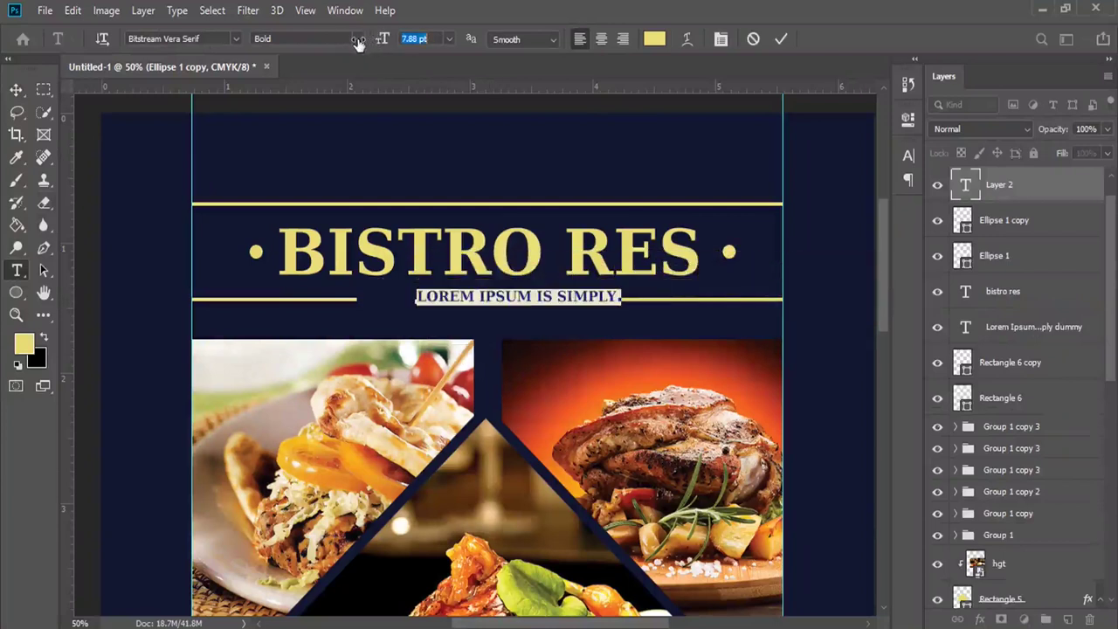
left_click(505, 295)
left_click_drag(587, 341, 565, 340)
key("ctrl+a")
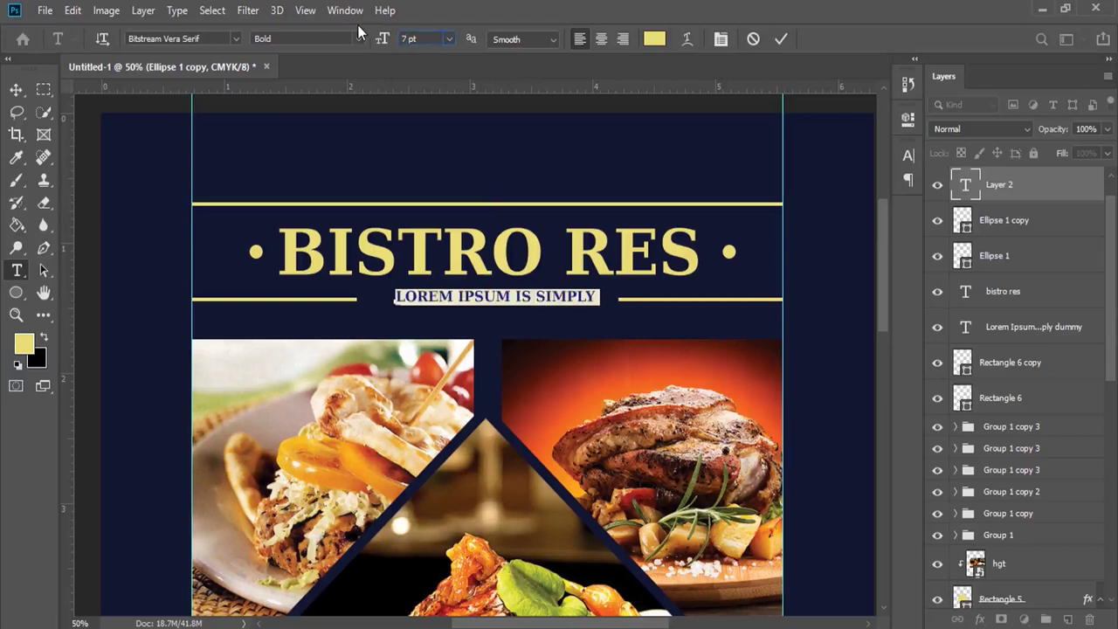
key("Return")
- Widen the subtitle's letter spacing and centre it between the gold lines
left_click(721, 39)
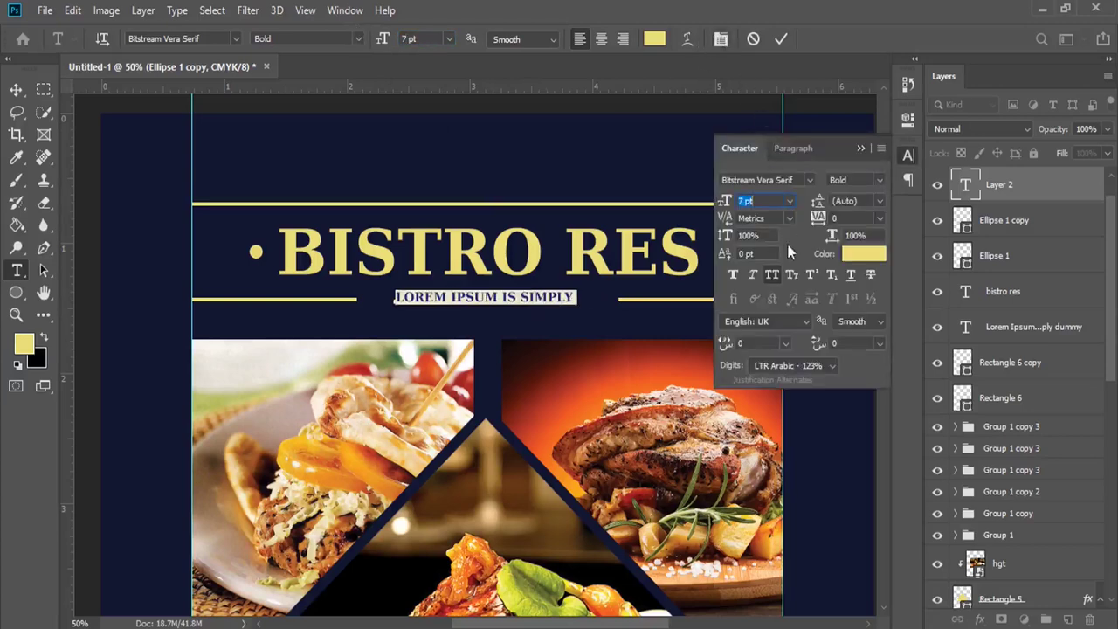
left_click_drag(827, 223, 849, 220)
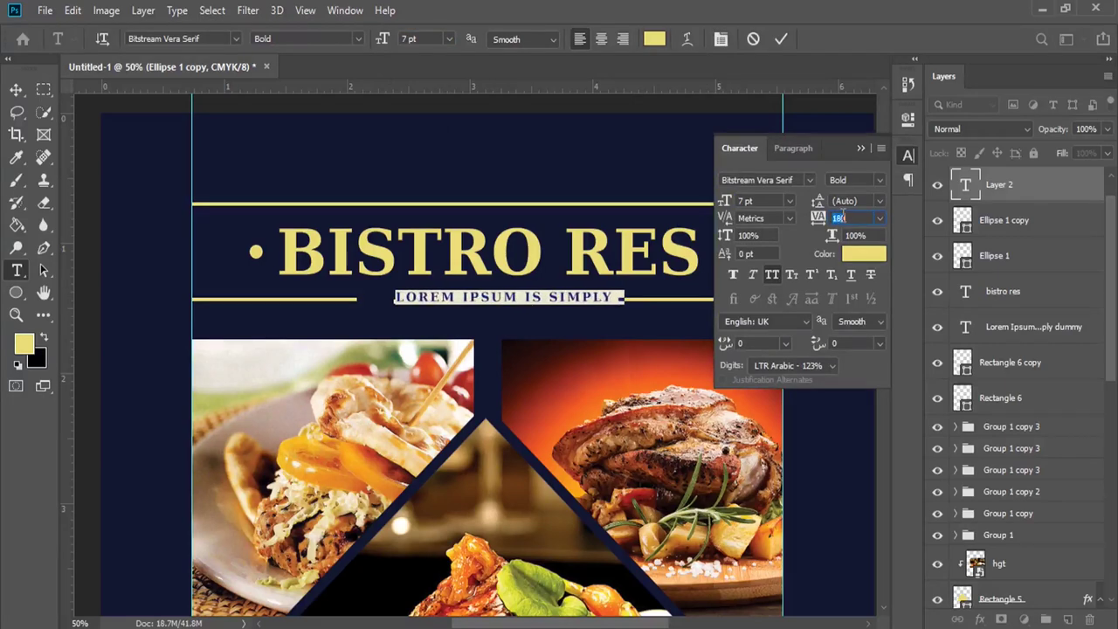
left_click(860, 148)
left_click(15, 90)
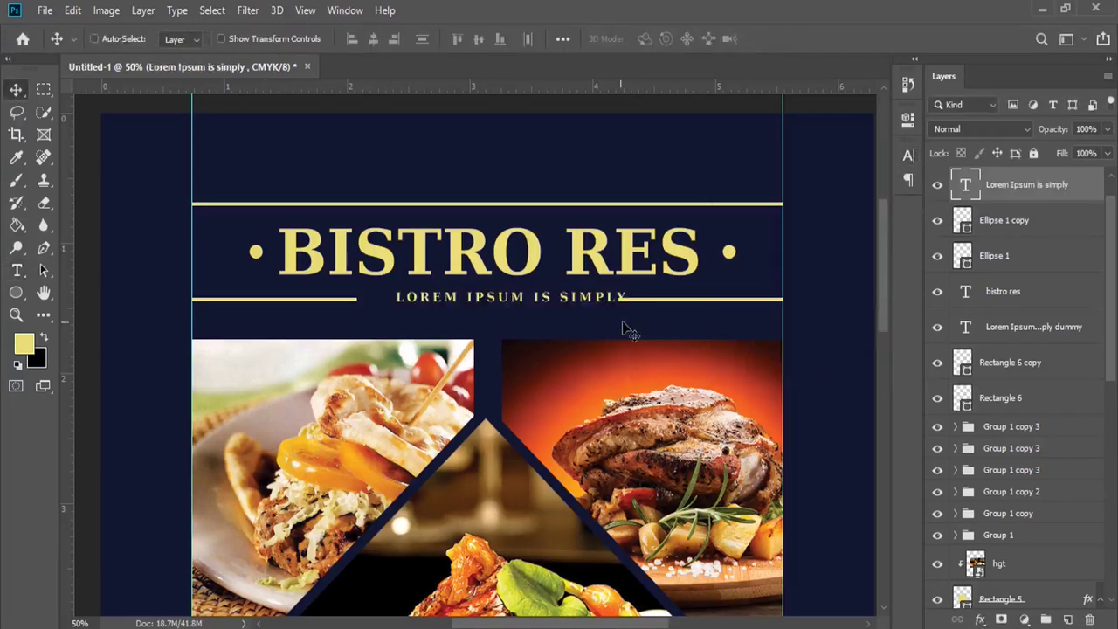
left_click_drag(585, 305, 559, 308)
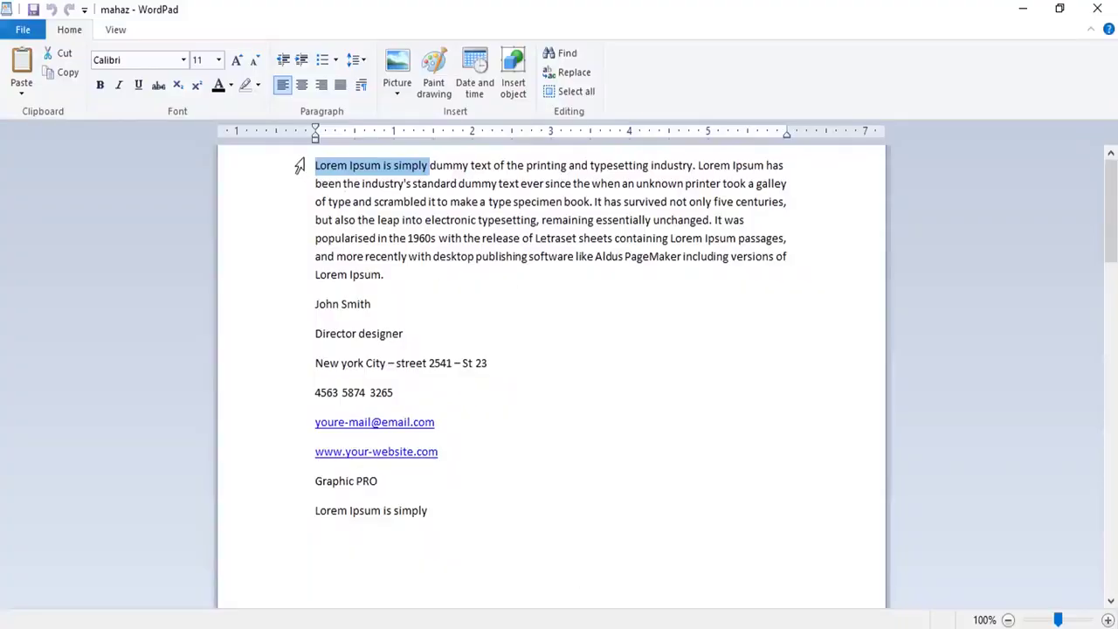
- Copy the first two lines of the WordPad paragraph
left_click(298, 166)
mouse_move(315, 166)
left_mouse_down()
mouse_move(320, 180)
mouse_move(467, 201)
left_mouse_up()
left_click(62, 73)
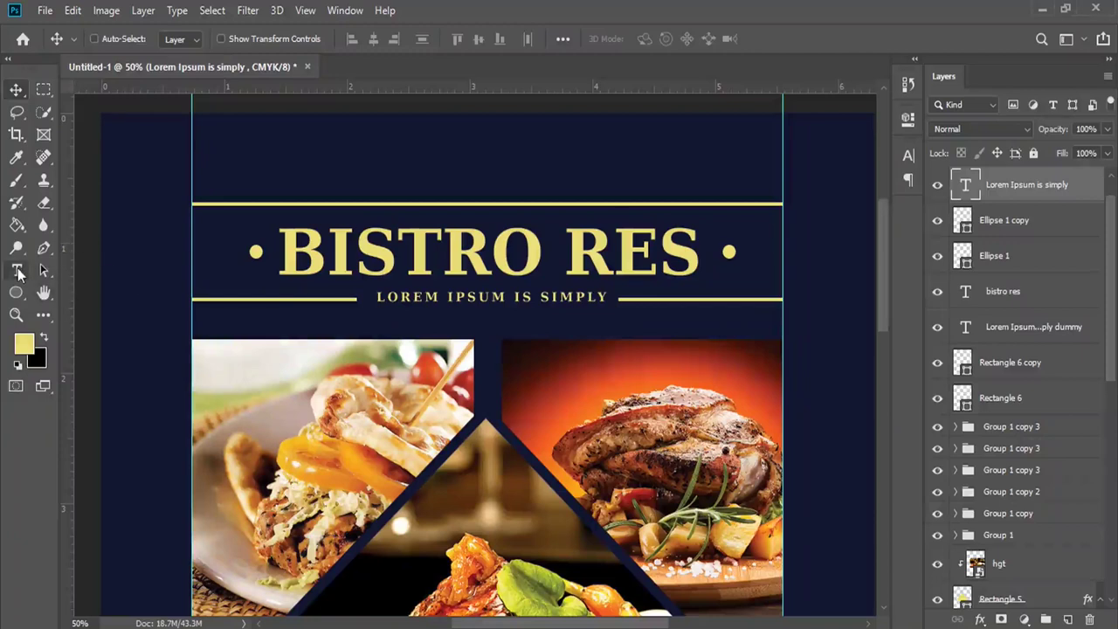
- Create a paragraph text box across the top at 6 pt with all caps off
left_click(17, 271)
left_click(235, 301)
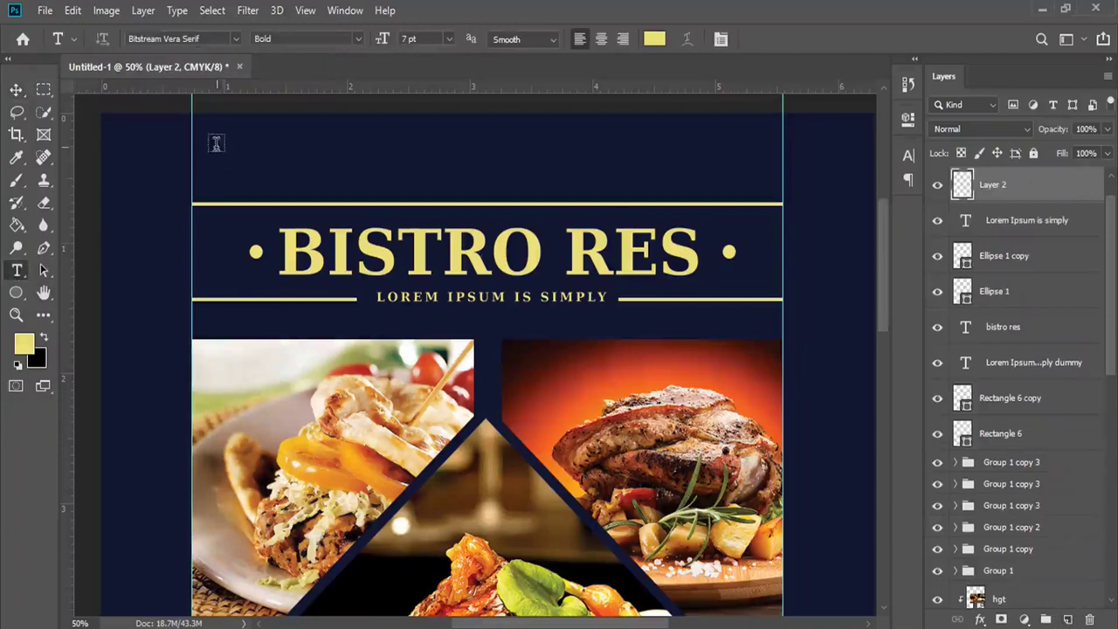
left_click_drag(194, 130, 792, 171)
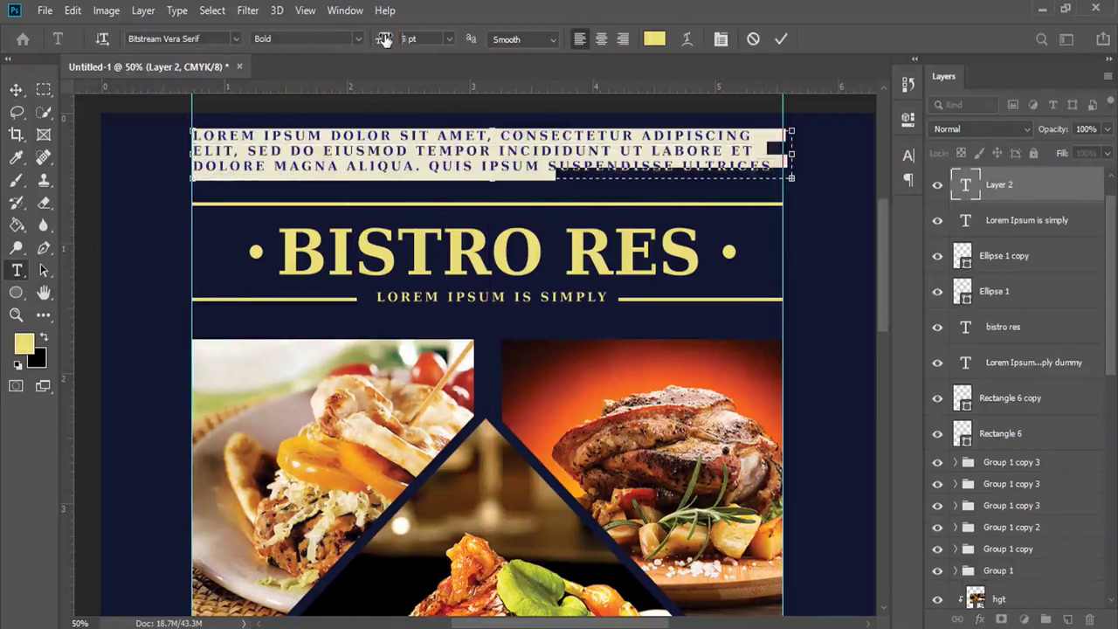
left_click_drag(384, 41, 381, 41)
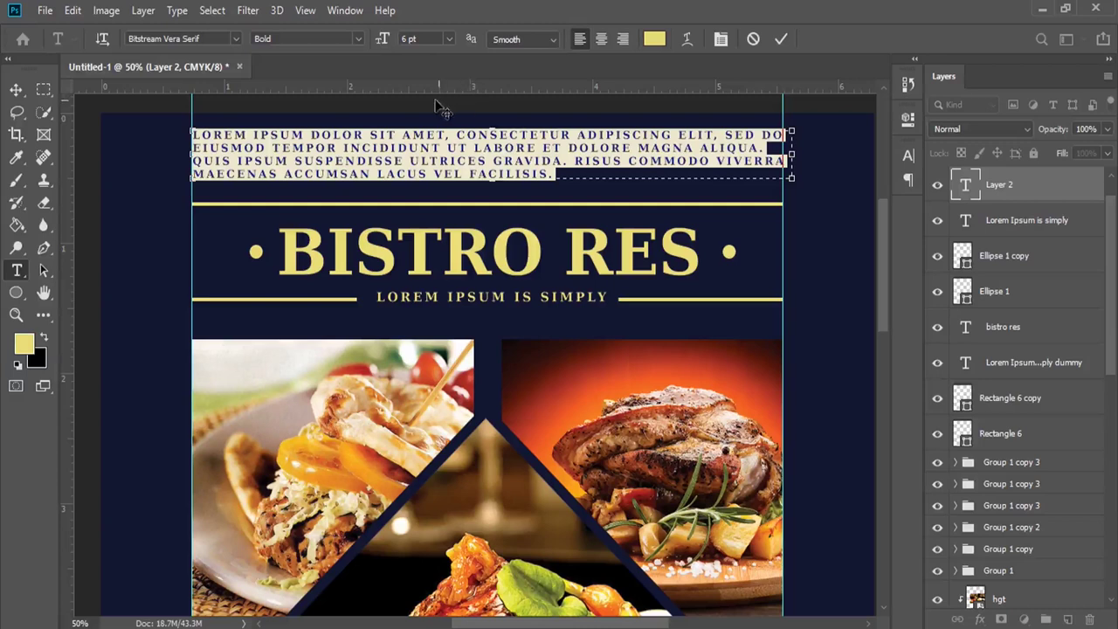
left_click(719, 41)
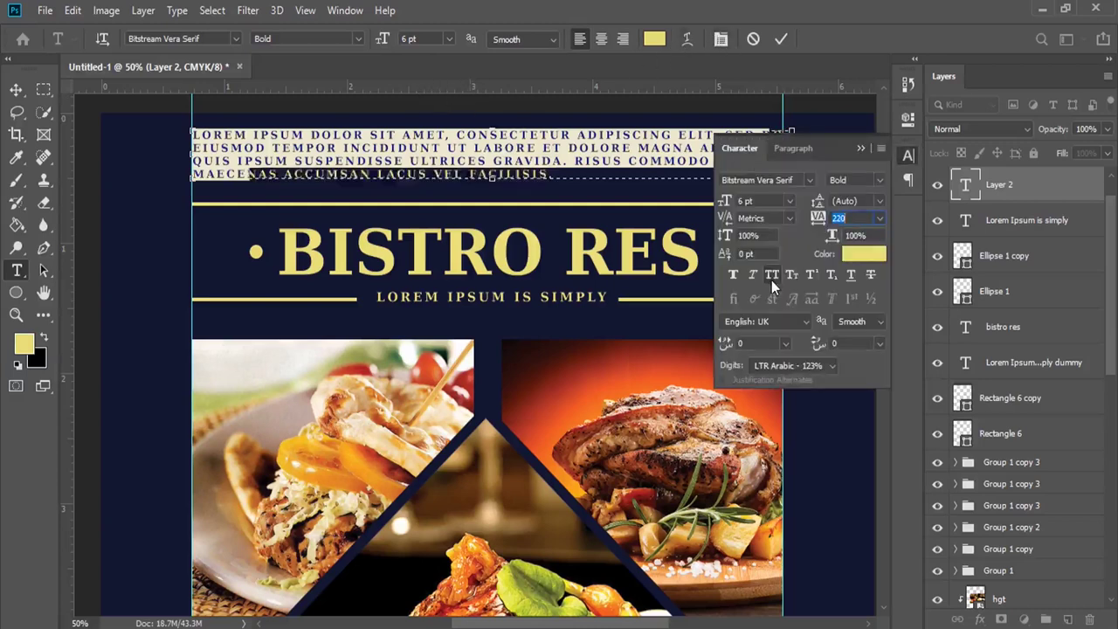
left_click(771, 281)
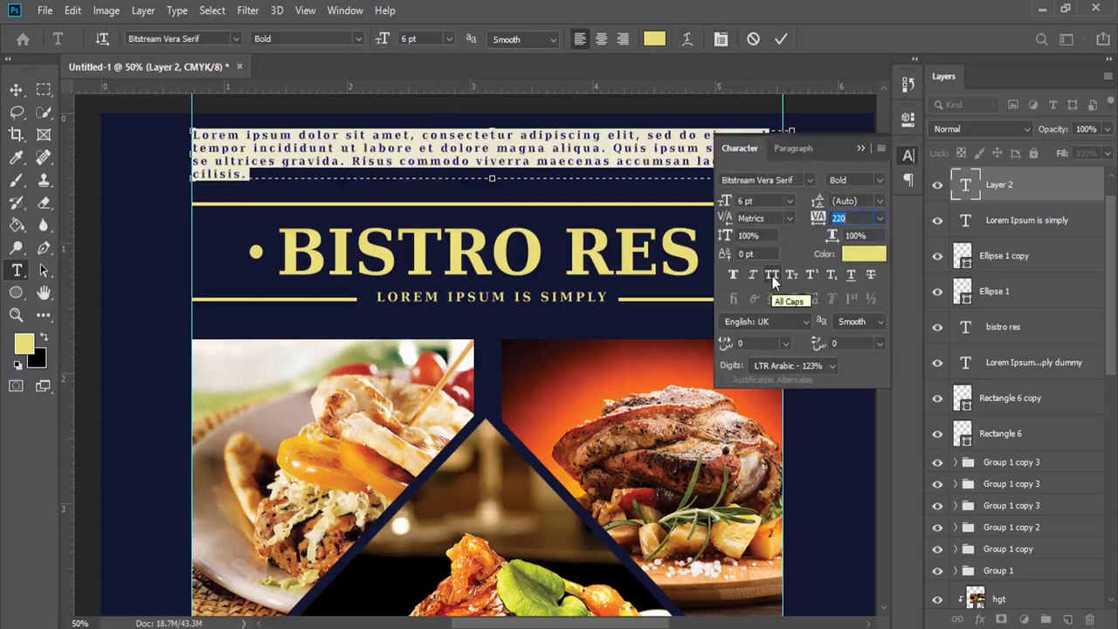
- Set the paragraph tracking to 20 and centre-align its lines
type("140")
key("Return")
key("shift+Down")
key("shift+Down")
key("shift+Down")
key("shift+Down")
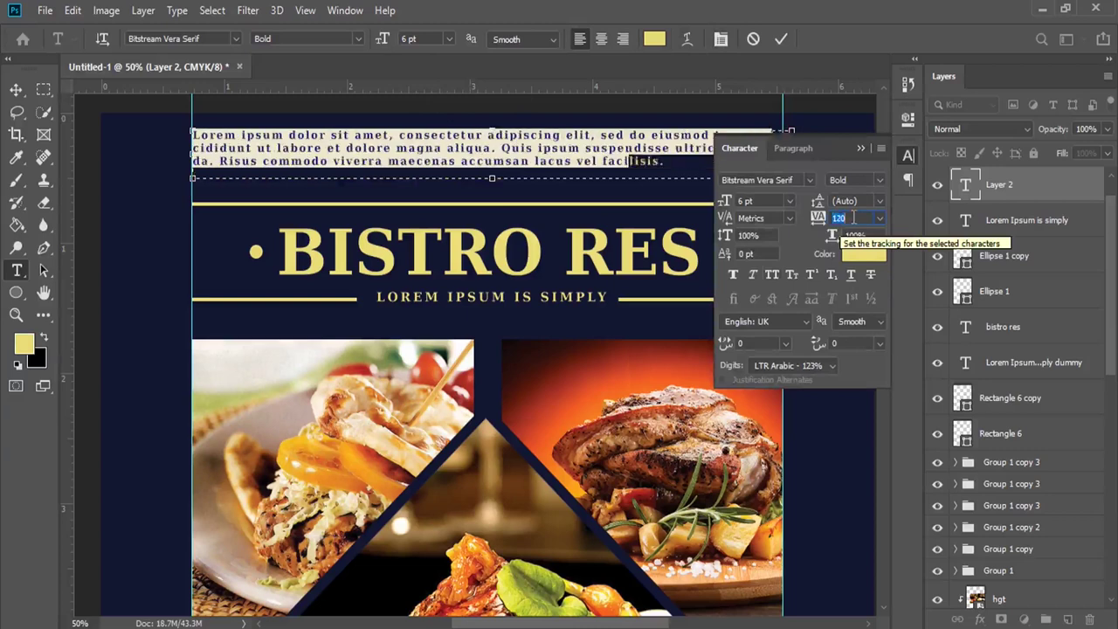
key("shift+Down")
key("shift+Down")
key("shift+Down")
key("shift+Down")
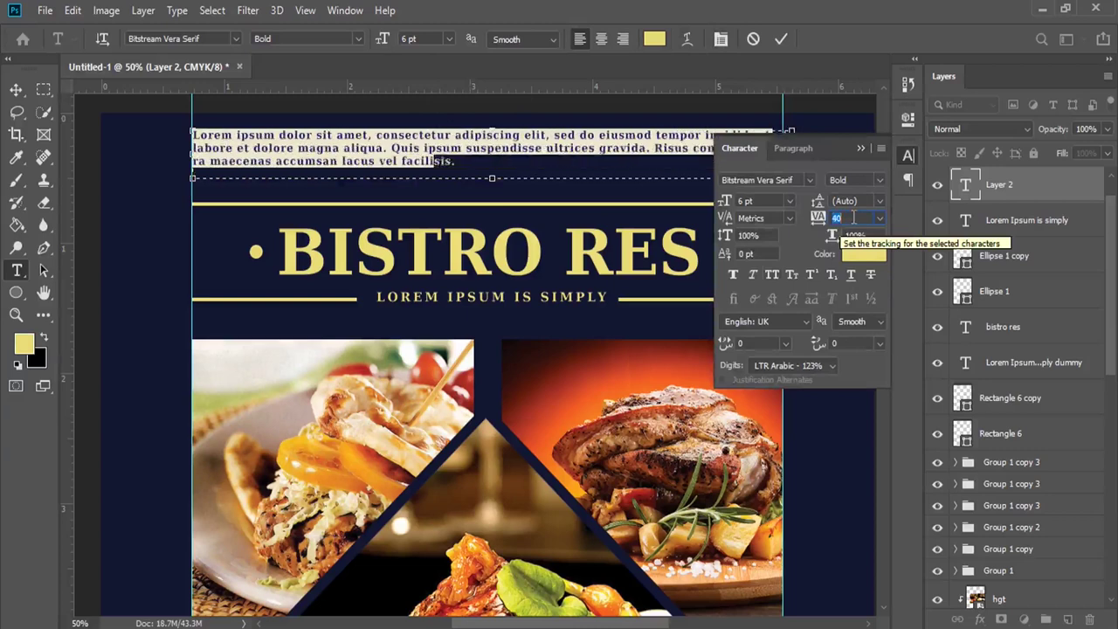
key("shift+Down")
key("shift+Down")
key("shift+Down")
key("shift+Down")
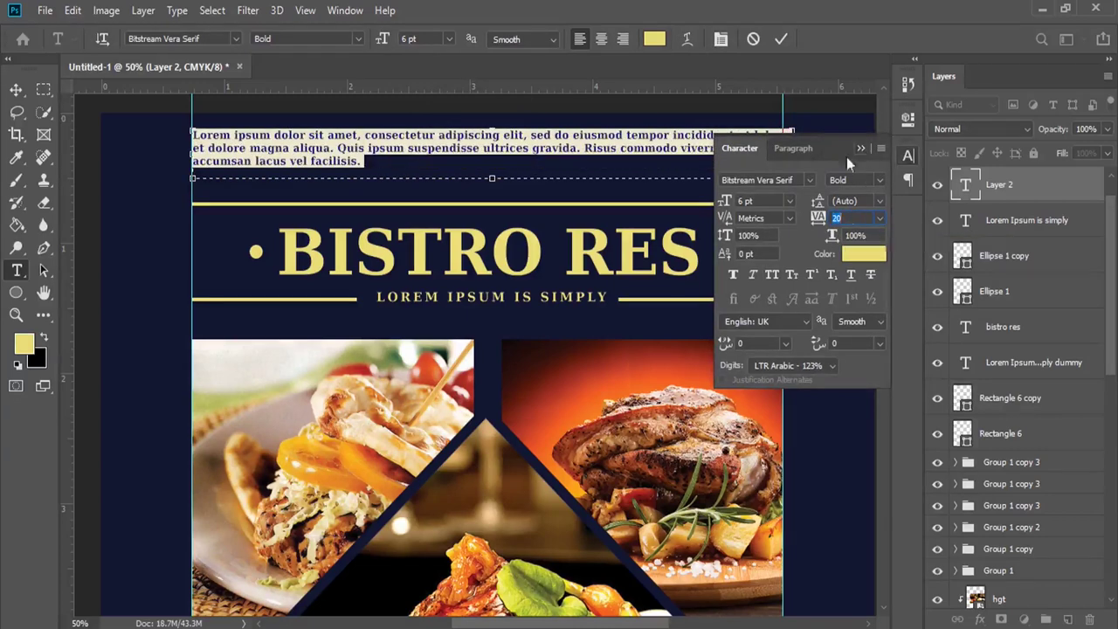
left_click(861, 150)
left_click(601, 39)
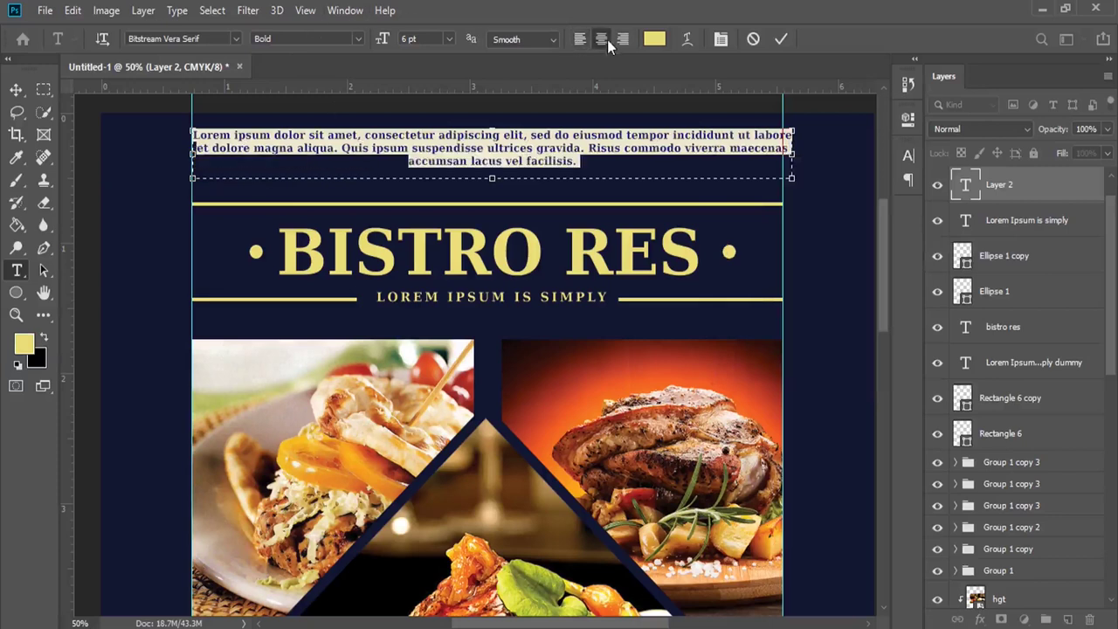
- Nudge the paragraph down toward the title, then select the existing search words in Chrome
left_click(16, 89)
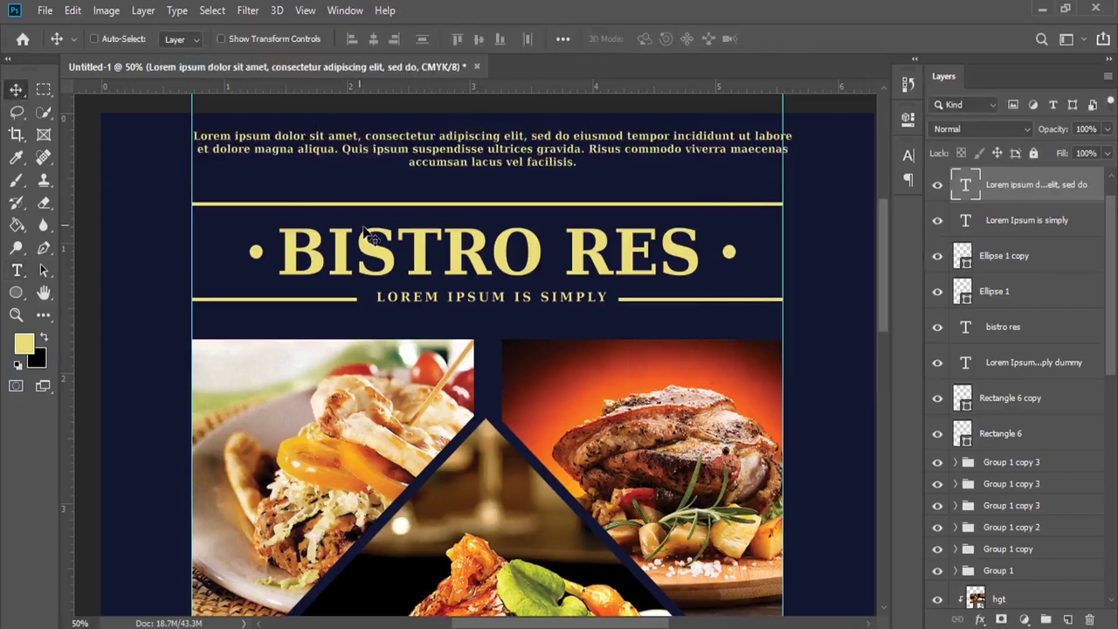
key("Down")
key("Down")
key("Down")
key("Down")
key("Down")
key("Down")
key("Down")
key("Down")
key("Down")
key("Left")
key("Left")
key("Left")
key("Down")
key("Down")
key("Down")
key("Down")
key("Down")
key("Down")
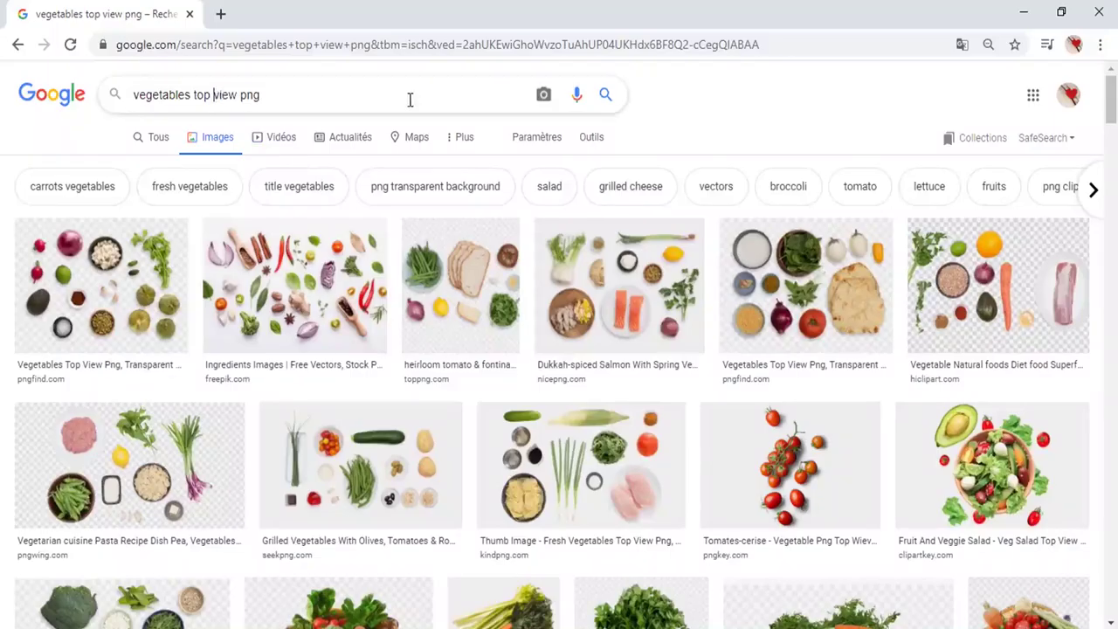
left_click_drag(309, 94, 114, 105)
- Rerun the 'vegetables top view png' image search and preview the Chopped Salad image
left_click(607, 96)
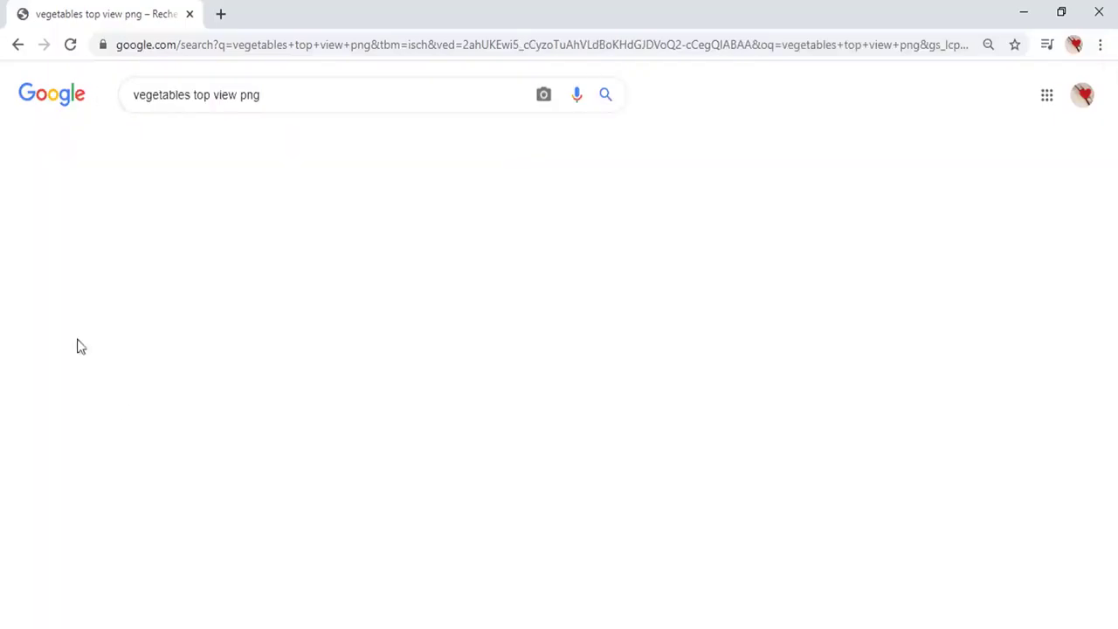
scroll(237, 332, "down", 3)
scroll(242, 309, "down", 2)
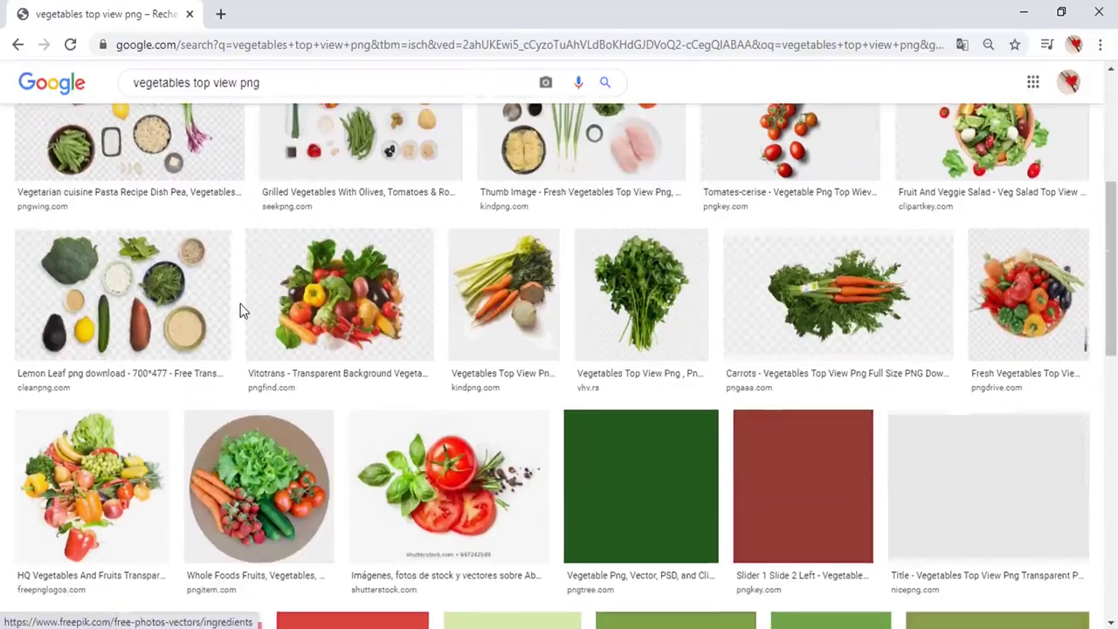
scroll(145, 312, "up", 2)
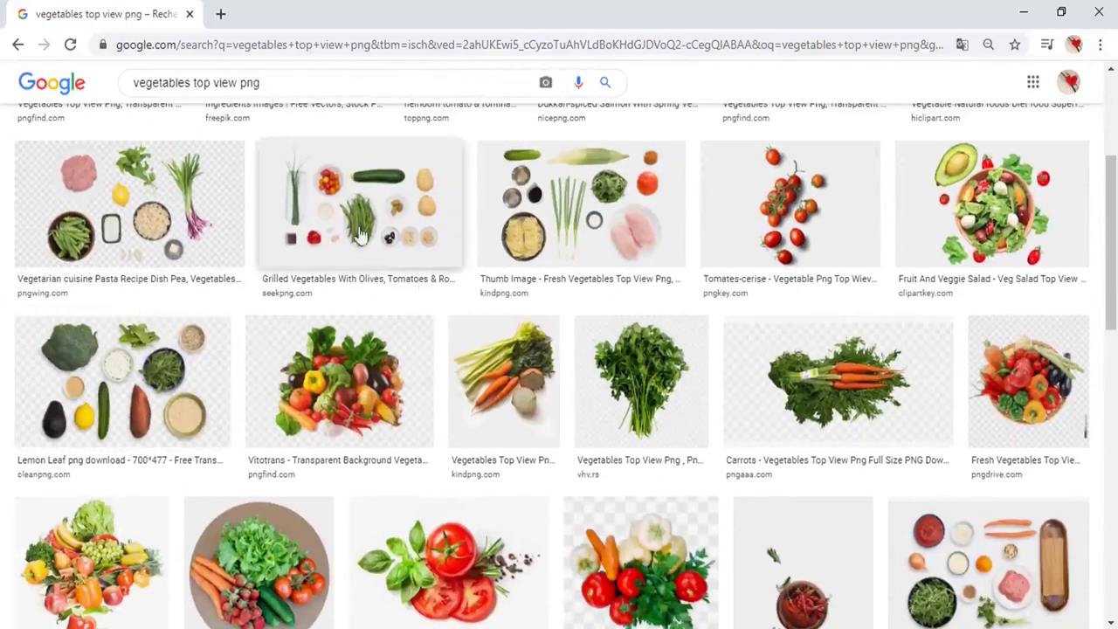
left_click(273, 403)
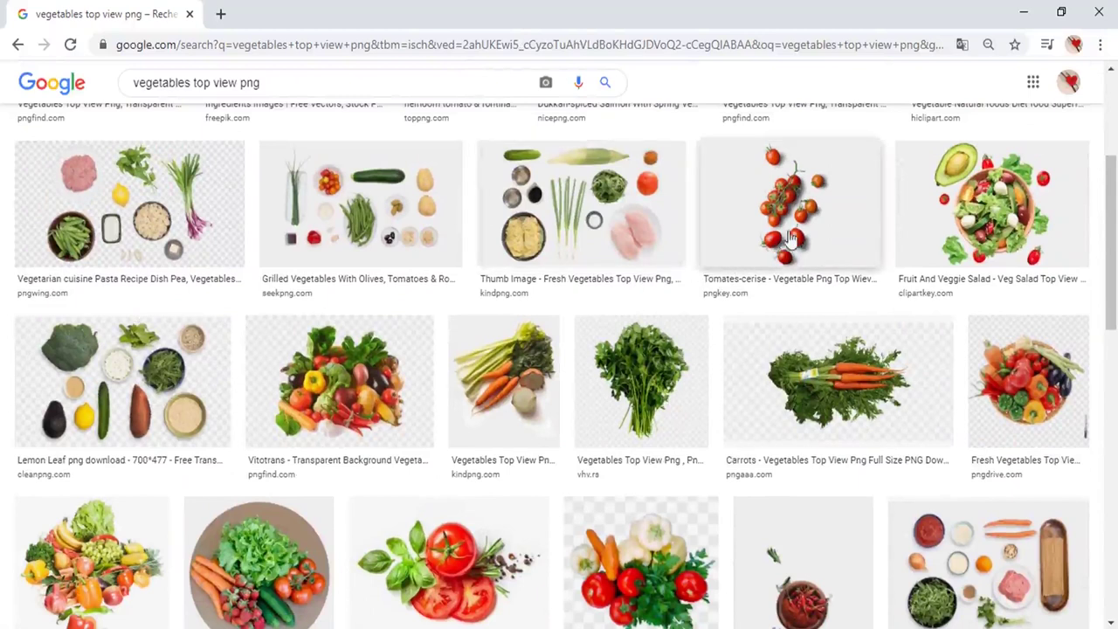
scroll(603, 264, "down", 2)
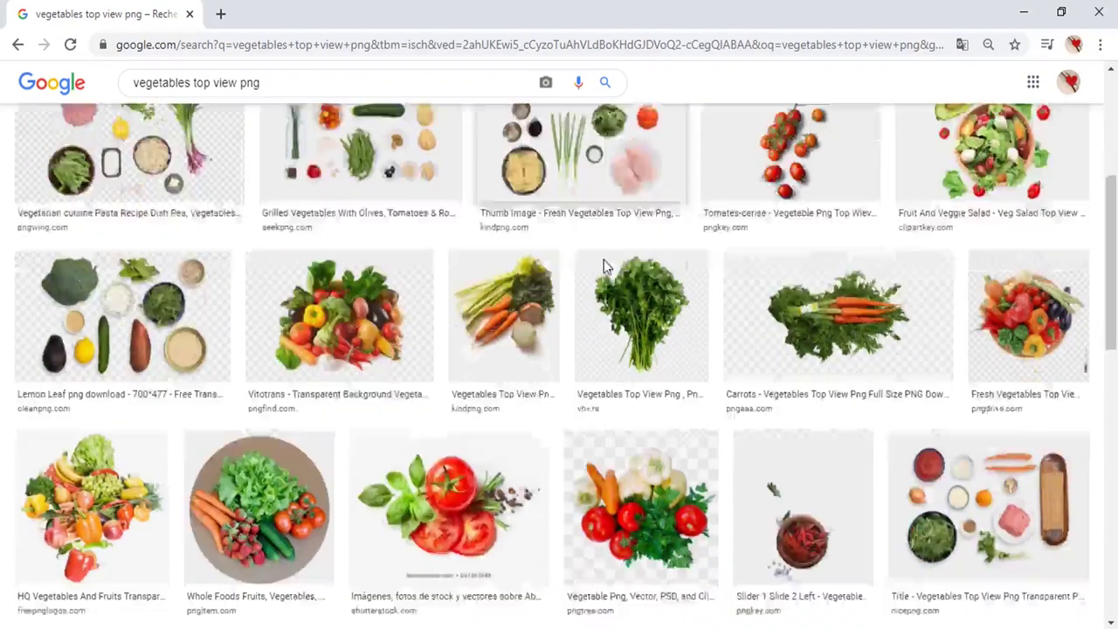
scroll(603, 264, "down", 3)
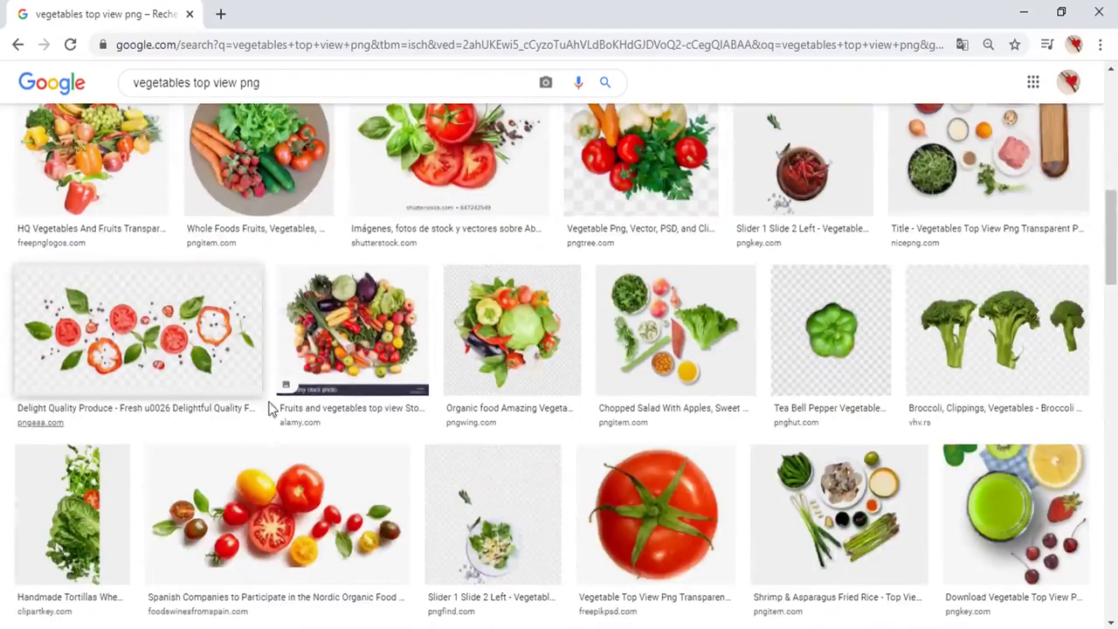
left_click(697, 303)
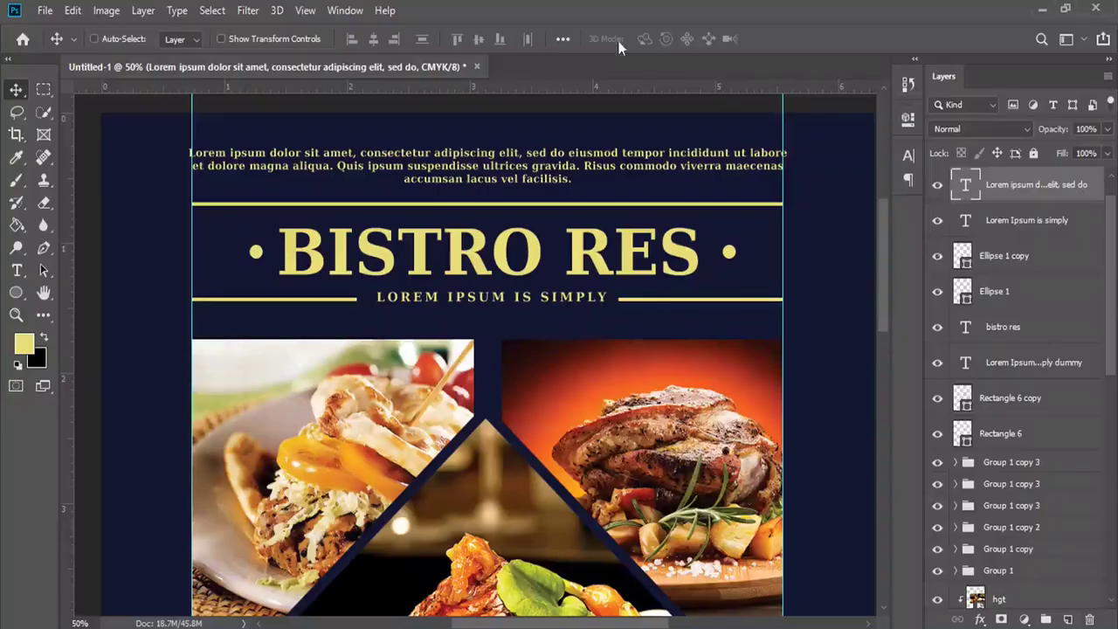
- Fit the whole flyer on screen and clear all guides
left_click(307, 11)
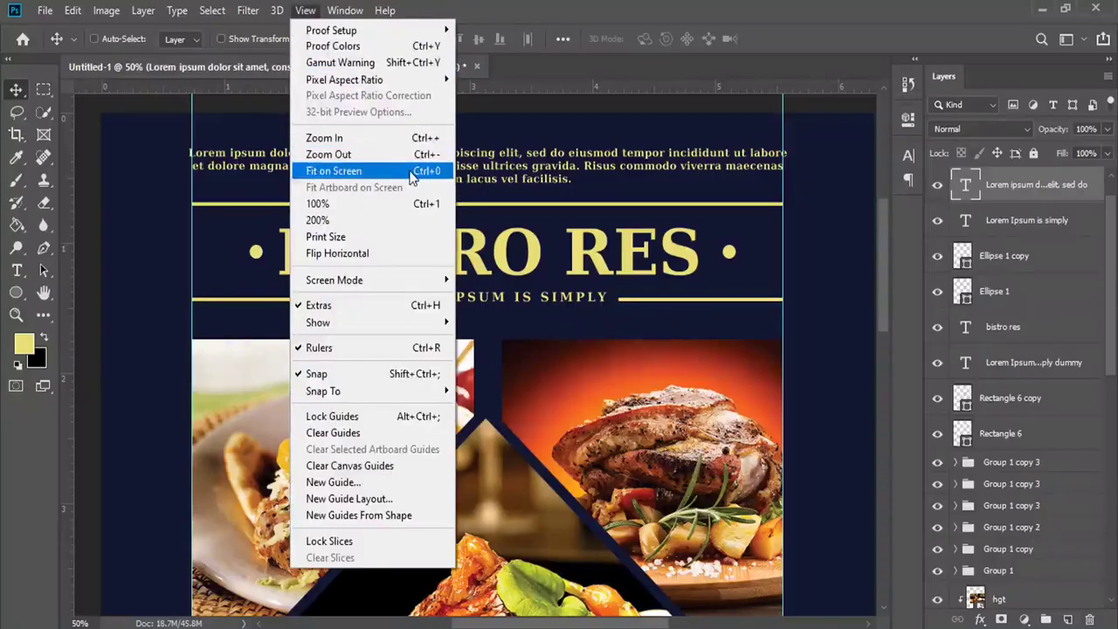
left_click(412, 171)
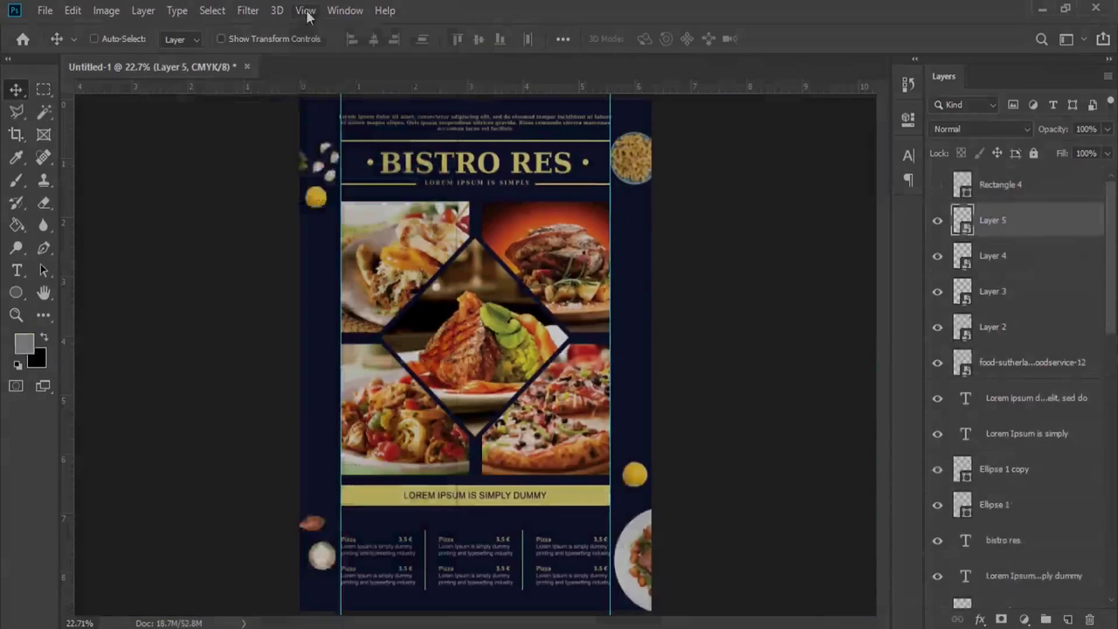
left_click(304, 10)
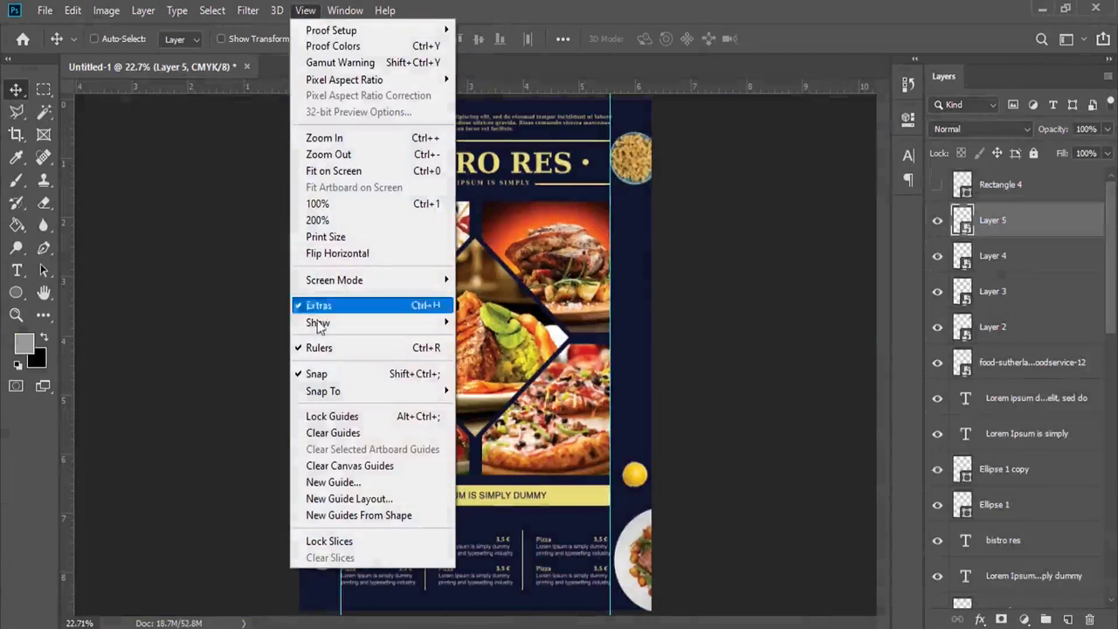
left_click(333, 432)
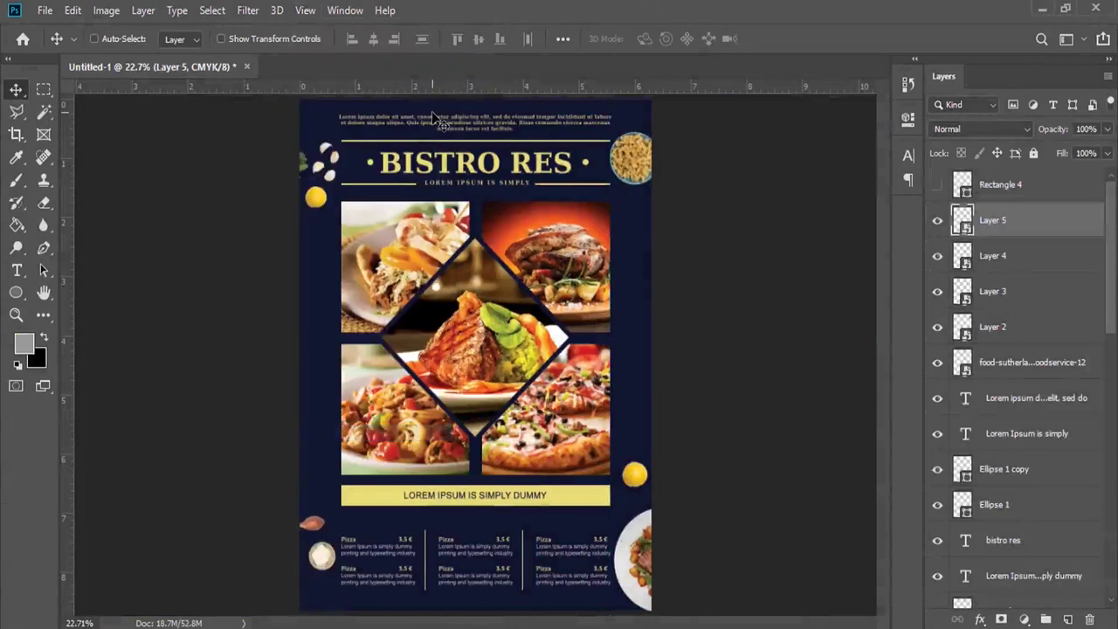